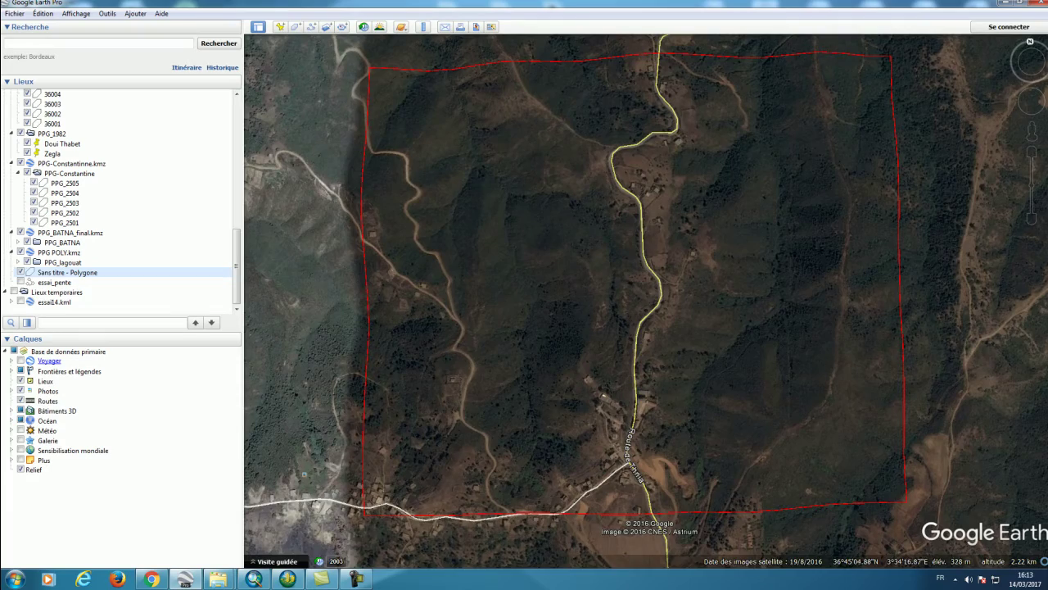
Step: Examine the terrain inside the red polygon from above, in a tilted view and within its surroundings
{"action": "scroll", "coordinate": [594, 274], "scroll_direction": "up", "scroll_amount": 3}
{"action": "left_click_drag", "start_coordinate": [594, 274], "coordinate": [573, 240]}
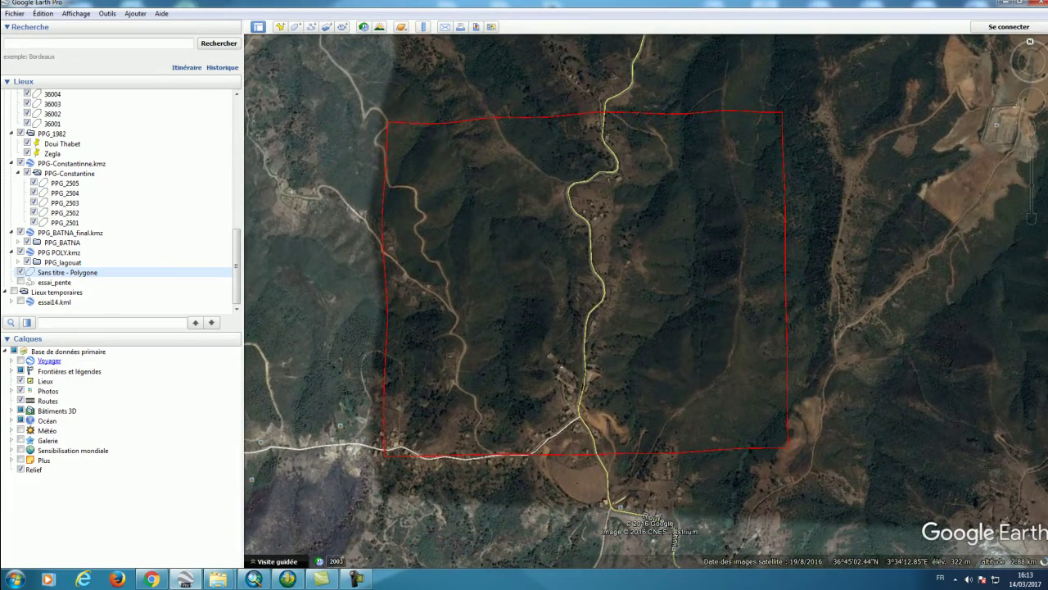
{"action": "scroll", "coordinate": [516, 198], "scroll_direction": "down", "scroll_amount": 2}
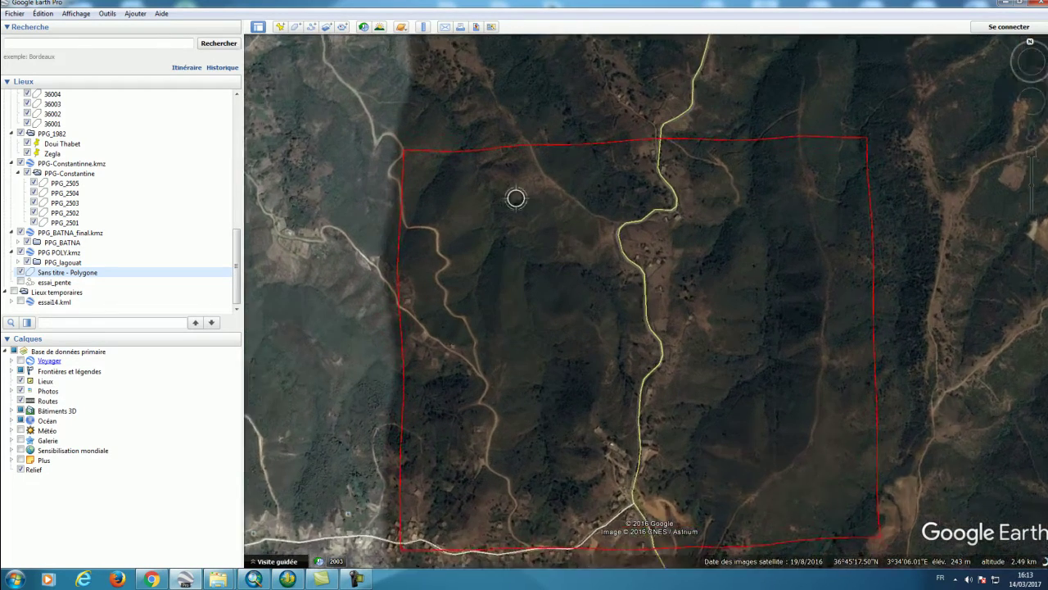
{"action": "left_click_drag", "start_coordinate": [503, 340], "coordinate": [514, 271]}
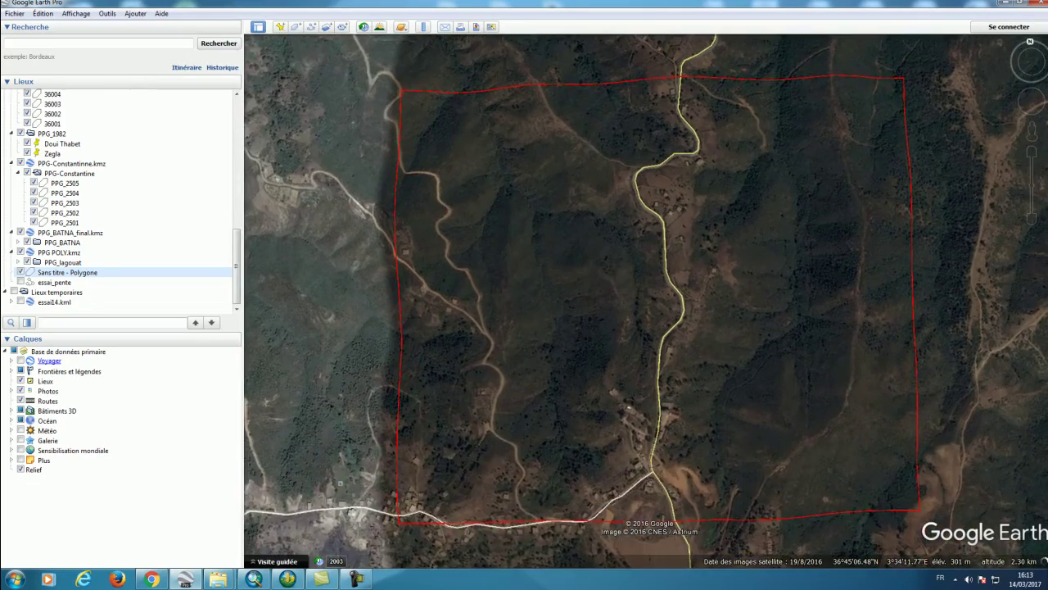
{"action": "scroll", "coordinate": [599, 207], "scroll_direction": "up", "scroll_amount": 2}
{"action": "left_click_drag", "start_coordinate": [599, 207], "coordinate": [573, 394]}
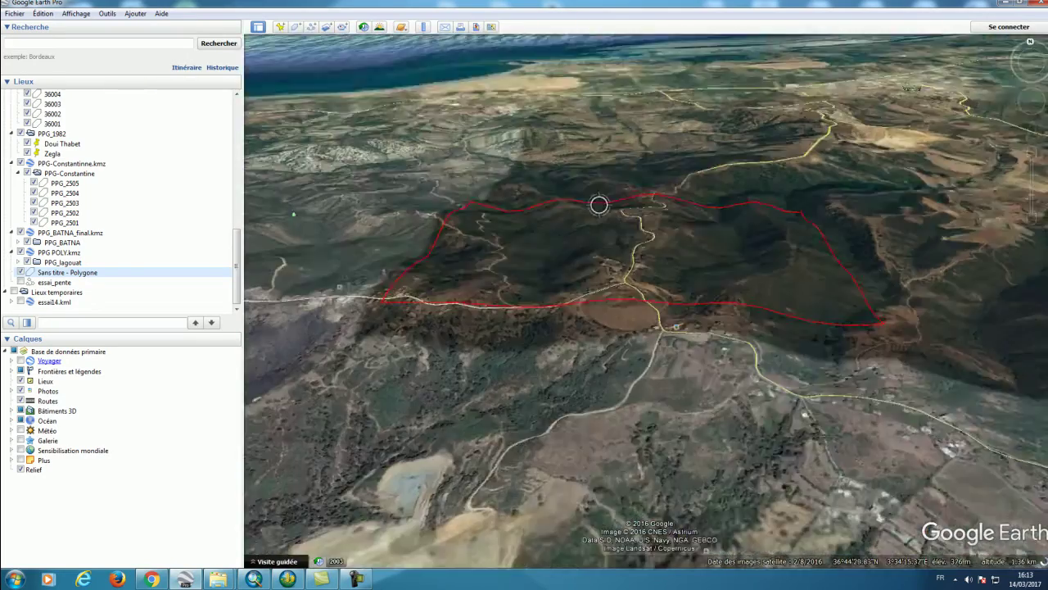
{"action": "scroll", "coordinate": [644, 365], "scroll_direction": "down", "scroll_amount": 5}
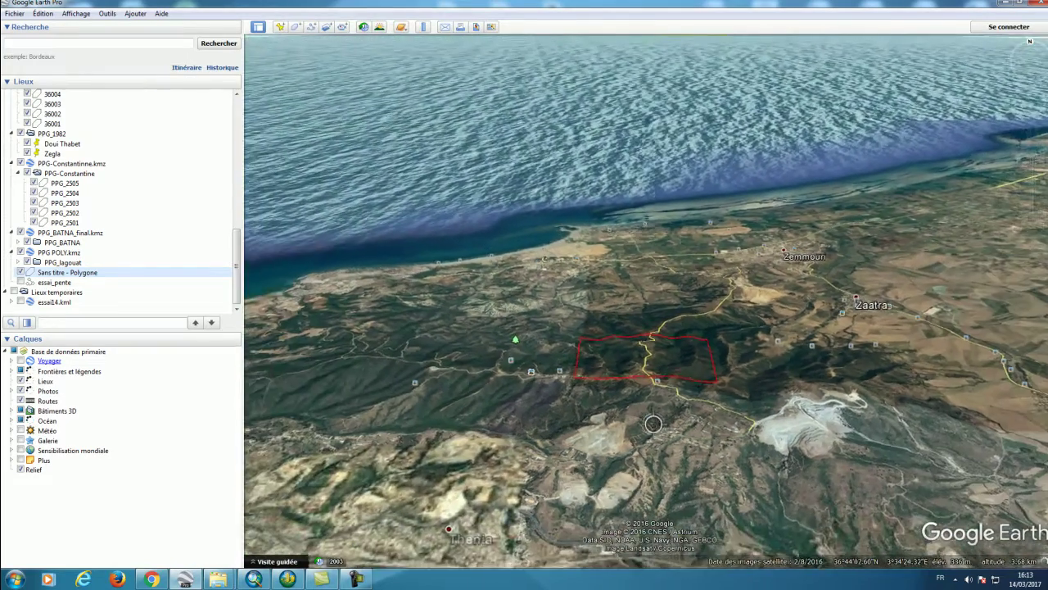
{"action": "scroll", "coordinate": [652, 369], "scroll_direction": "down", "scroll_amount": 4}
{"action": "scroll", "coordinate": [601, 353], "scroll_direction": "up", "scroll_amount": 3}
{"action": "scroll", "coordinate": [672, 328], "scroll_direction": "up", "scroll_amount": 5}
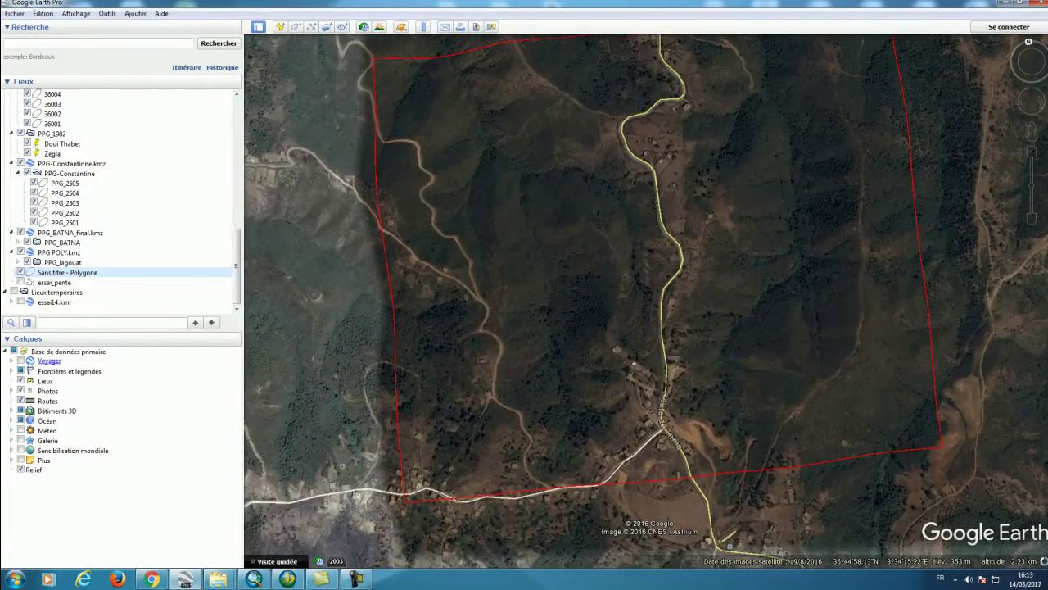
{"action": "scroll", "coordinate": [627, 297], "scroll_direction": "down", "scroll_amount": 3}
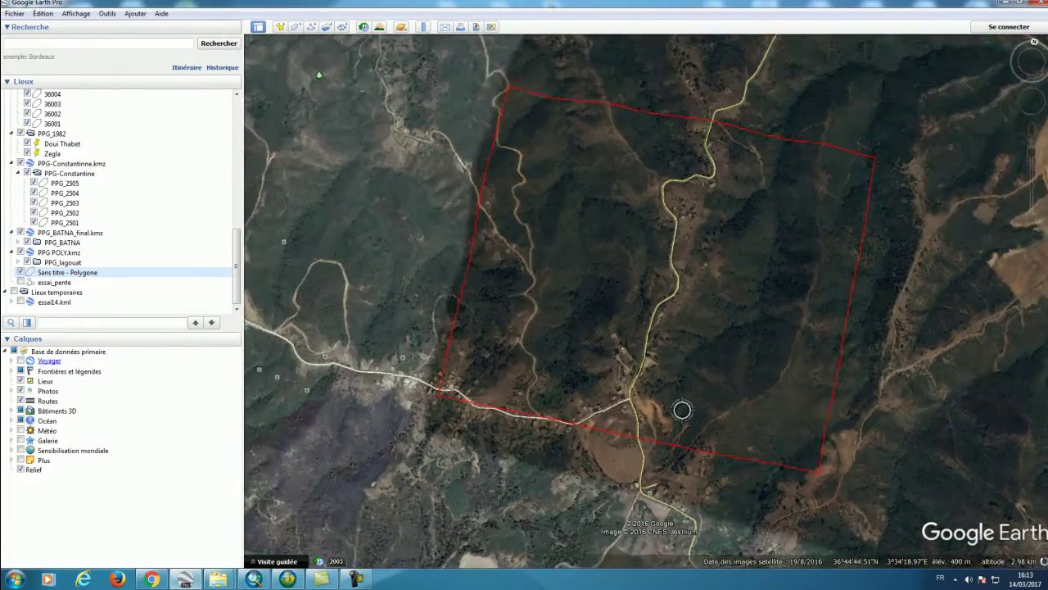
{"action": "left_click_drag", "start_coordinate": [682, 410], "coordinate": [624, 410]}
{"action": "left_click_drag", "start_coordinate": [580, 234], "coordinate": [600, 270]}
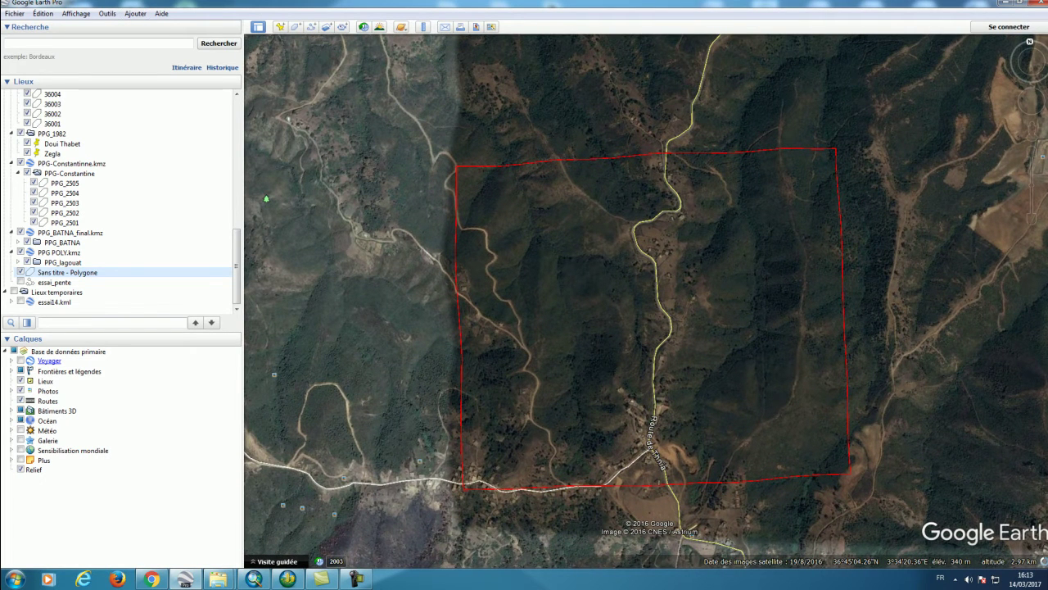
Step: Add a path named test_dem and draw it freehand as dense back-and-forth lines covering the whole red polygon
{"action": "left_click", "coordinate": [135, 13]}
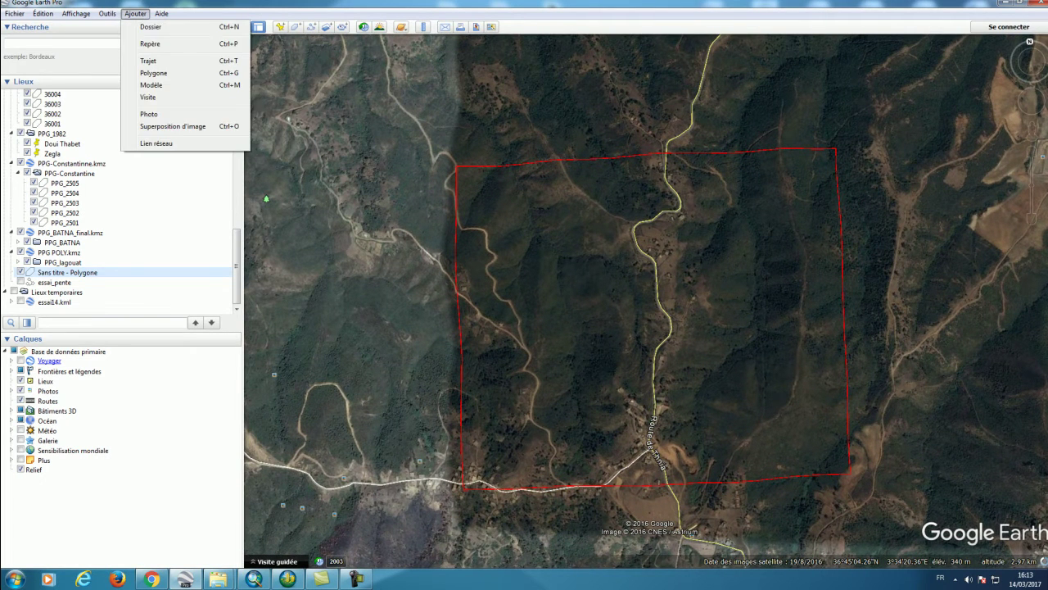
{"action": "key", "text": "Escape"}
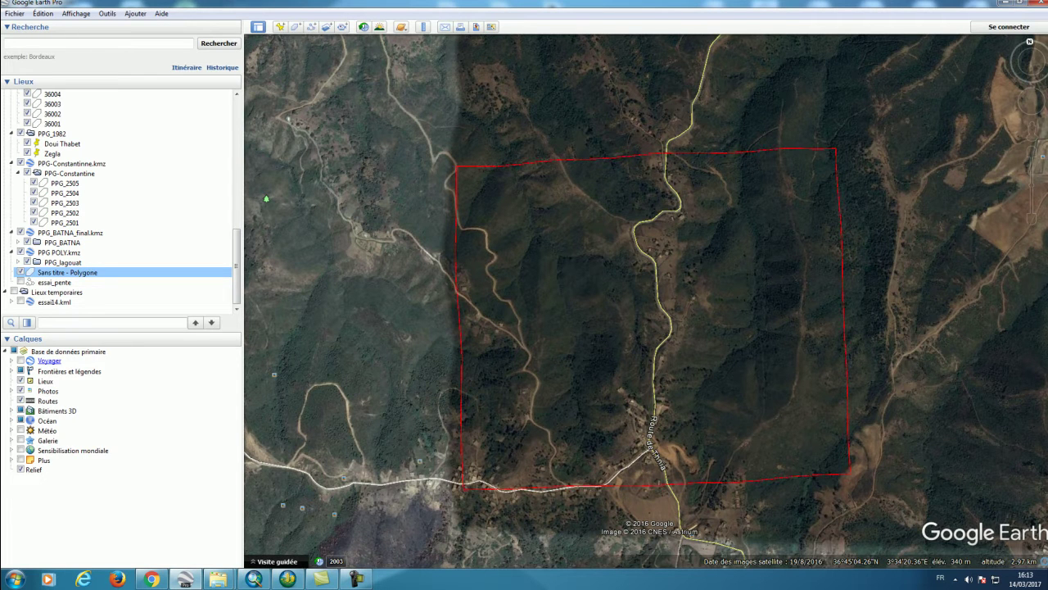
{"action": "right_click", "coordinate": [57, 274]}
{"action": "mouse_move", "coordinate": [110, 281]}
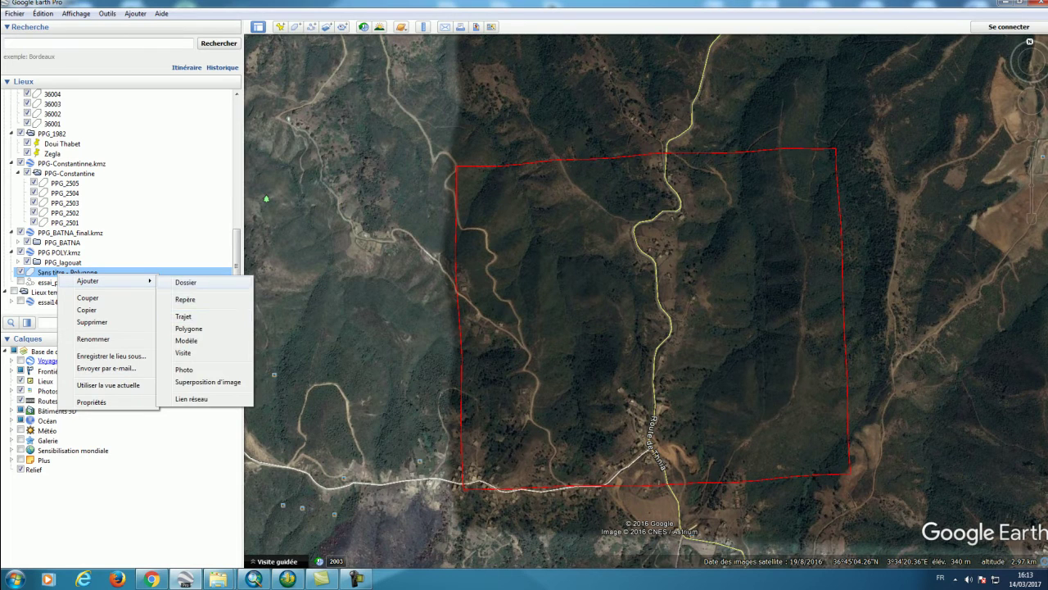
{"action": "key", "text": "Return"}
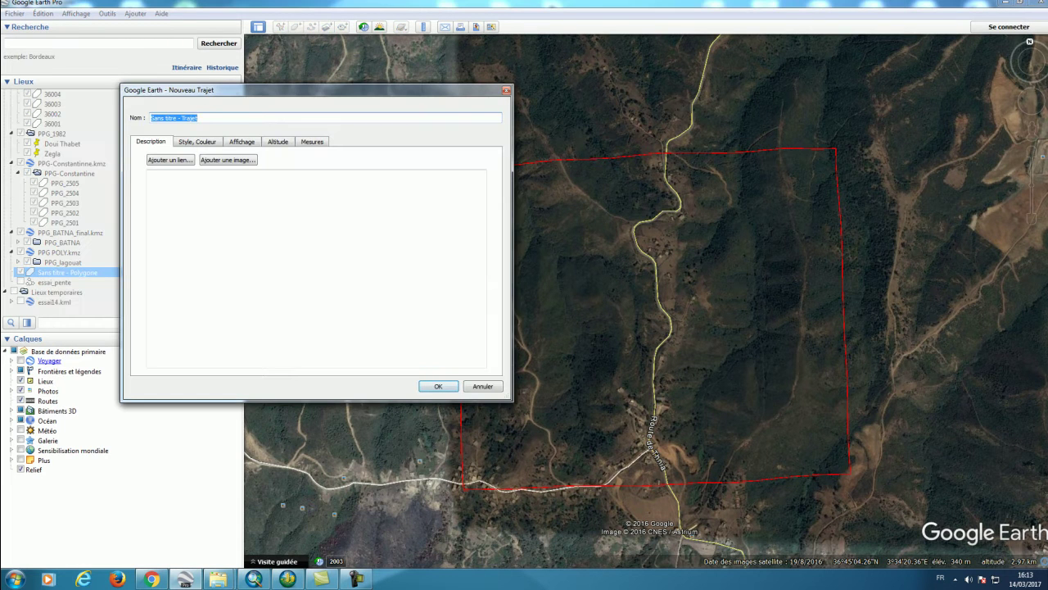
{"action": "type", "text": "teste_dem"}
{"action": "left_click_drag", "start_coordinate": [344, 89], "coordinate": [115, 76]}
{"action": "mouse_move", "coordinate": [466, 174]}
{"action": "left_mouse_down"}
{"action": "mouse_move", "coordinate": [716, 180]}
{"action": "mouse_move", "coordinate": [826, 166]}
{"action": "mouse_move", "coordinate": [529, 168]}
{"action": "mouse_move", "coordinate": [653, 175]}
{"action": "mouse_move", "coordinate": [477, 183]}
{"action": "mouse_move", "coordinate": [894, 195]}
{"action": "mouse_move", "coordinate": [457, 197]}
{"action": "mouse_move", "coordinate": [721, 217]}
{"action": "mouse_move", "coordinate": [824, 207]}
{"action": "mouse_move", "coordinate": [557, 208]}
{"action": "mouse_move", "coordinate": [729, 216]}
{"action": "mouse_move", "coordinate": [449, 240]}
{"action": "mouse_move", "coordinate": [565, 228]}
{"action": "mouse_move", "coordinate": [537, 241]}
{"action": "mouse_move", "coordinate": [675, 254]}
{"action": "mouse_move", "coordinate": [701, 232]}
{"action": "mouse_move", "coordinate": [526, 228]}
{"action": "mouse_move", "coordinate": [491, 215]}
{"action": "mouse_move", "coordinate": [737, 188]}
{"action": "mouse_move", "coordinate": [597, 166]}
{"action": "mouse_move", "coordinate": [783, 167]}
{"action": "mouse_move", "coordinate": [496, 174]}
{"action": "mouse_move", "coordinate": [770, 238]}
{"action": "mouse_move", "coordinate": [737, 255]}
{"action": "mouse_move", "coordinate": [613, 271]}
{"action": "mouse_move", "coordinate": [446, 270]}
{"action": "mouse_move", "coordinate": [790, 271]}
{"action": "mouse_move", "coordinate": [473, 283]}
{"action": "mouse_move", "coordinate": [865, 286]}
{"action": "mouse_move", "coordinate": [629, 289]}
{"action": "left_mouse_up"}
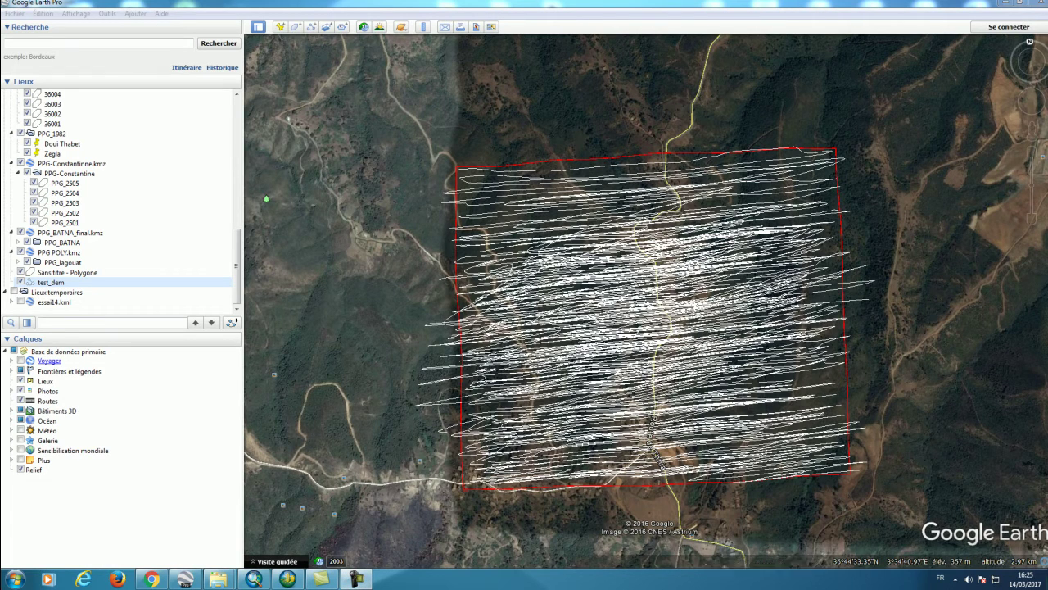
Step: Start saving the test_dem path to a file and create a folder named test_DEM2 inside essai_pente
{"action": "left_click_drag", "start_coordinate": [567, 306], "coordinate": [548, 255]}
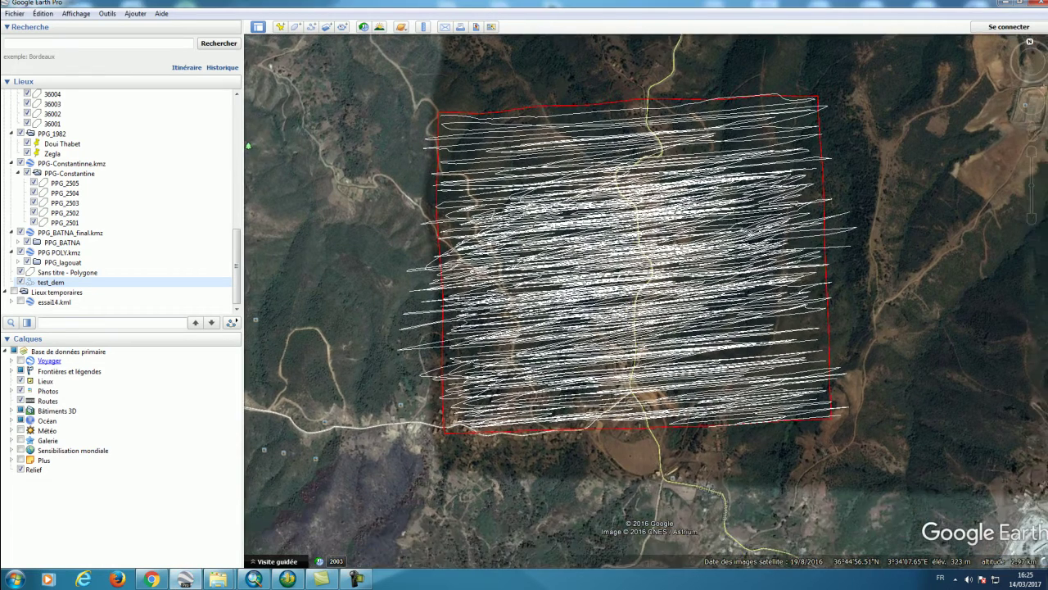
{"action": "scroll", "coordinate": [548, 254], "scroll_direction": "up", "scroll_amount": 2}
{"action": "scroll", "coordinate": [548, 254], "scroll_direction": "up", "scroll_amount": 1}
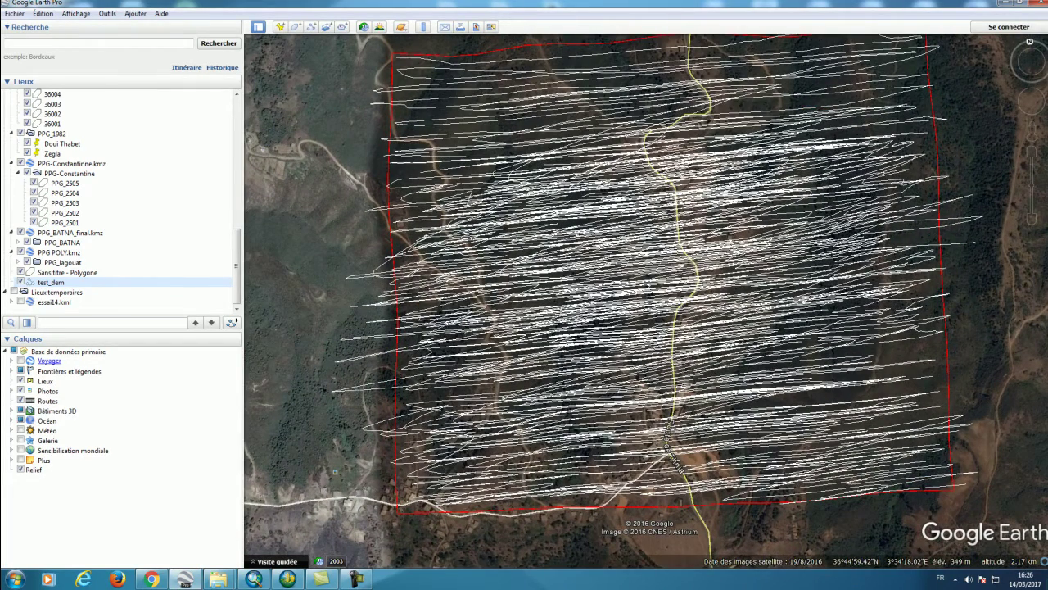
{"action": "left_click_drag", "start_coordinate": [647, 284], "coordinate": [649, 317]}
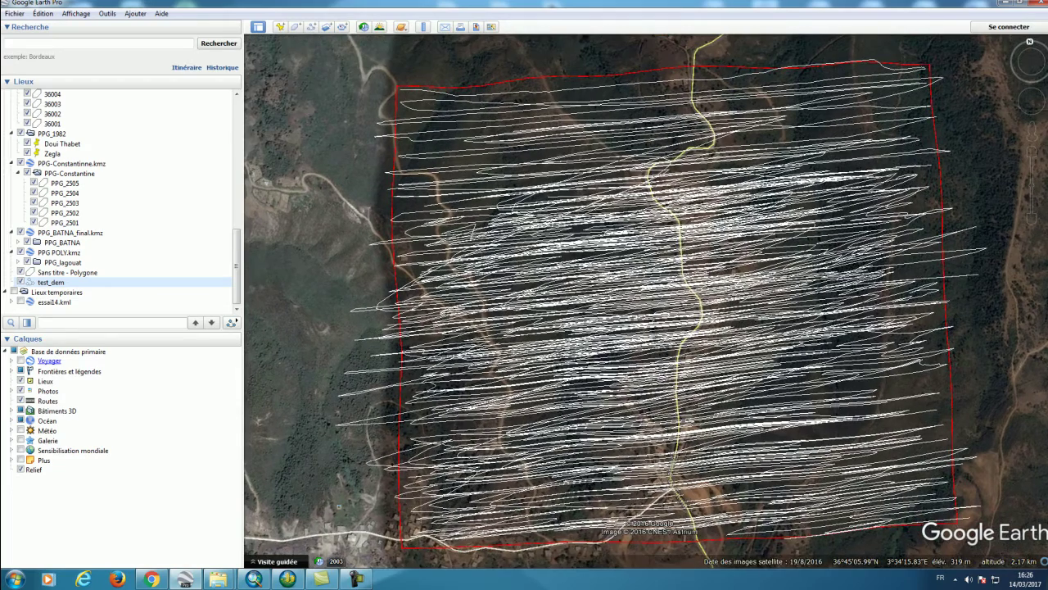
{"action": "right_click", "coordinate": [72, 282]}
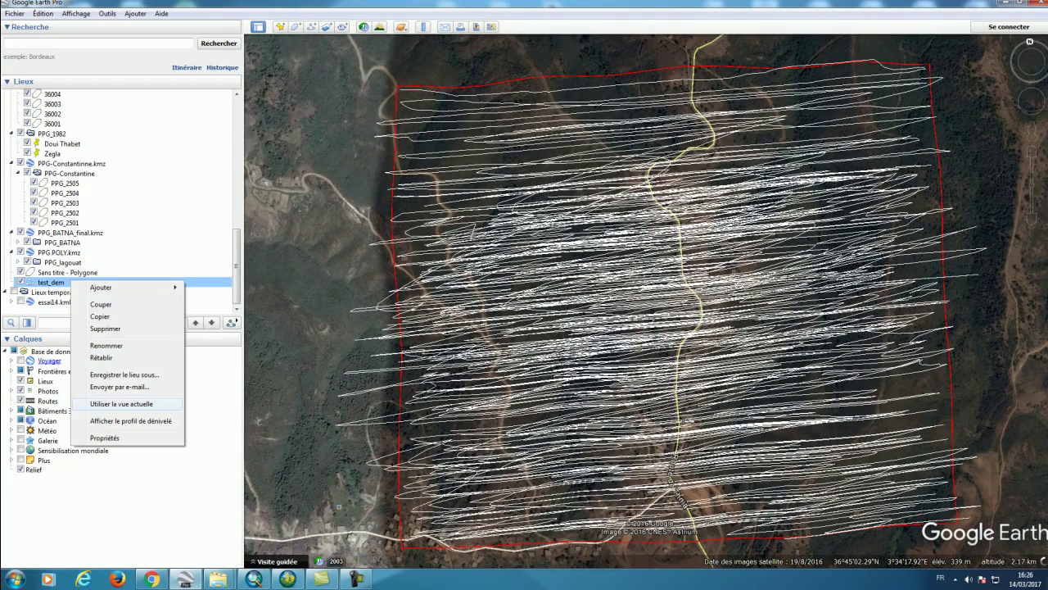
{"action": "left_click", "coordinate": [123, 374]}
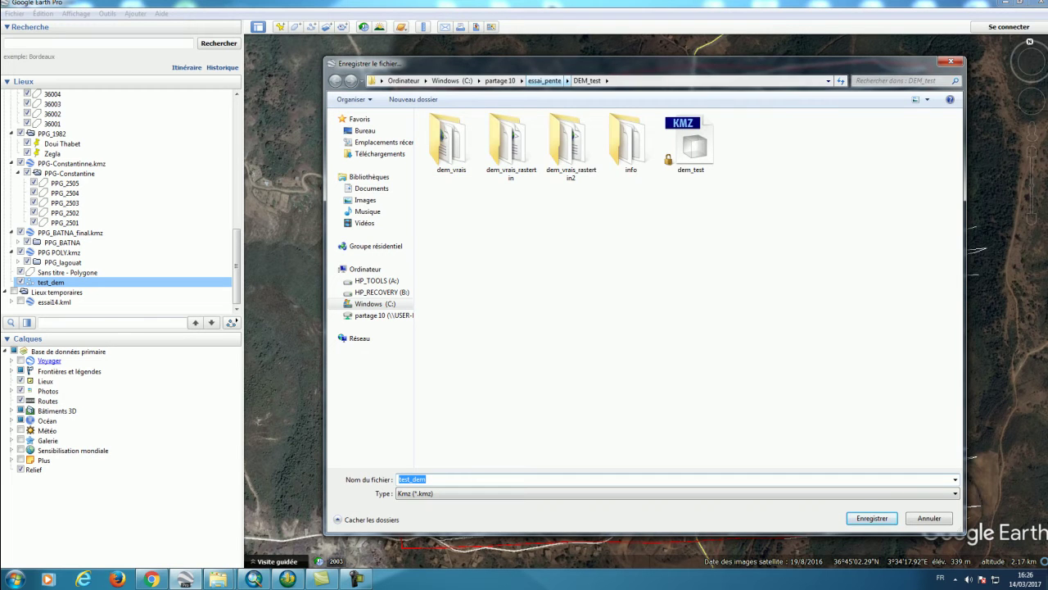
{"action": "left_click", "coordinate": [545, 80]}
{"action": "right_click", "coordinate": [487, 221]}
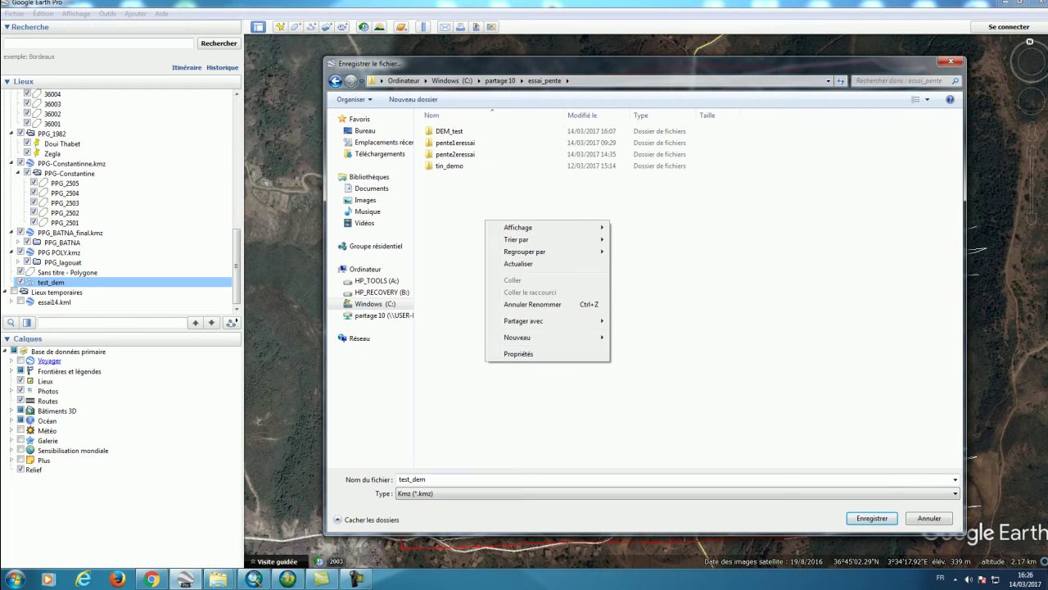
{"action": "mouse_move", "coordinate": [573, 337]}
{"action": "left_click", "coordinate": [634, 336]}
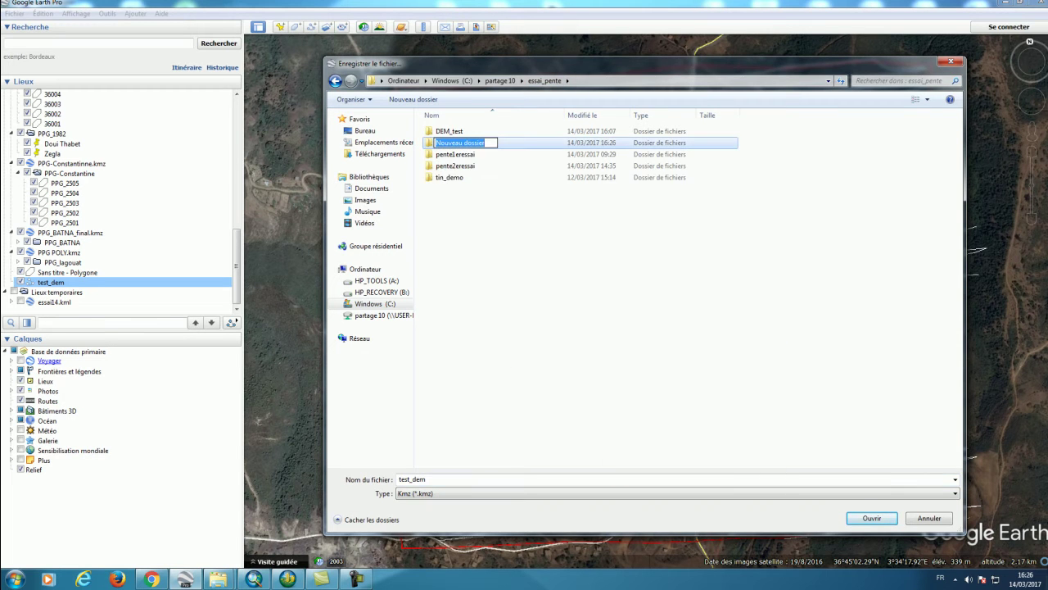
{"action": "type", "text": "test_"}
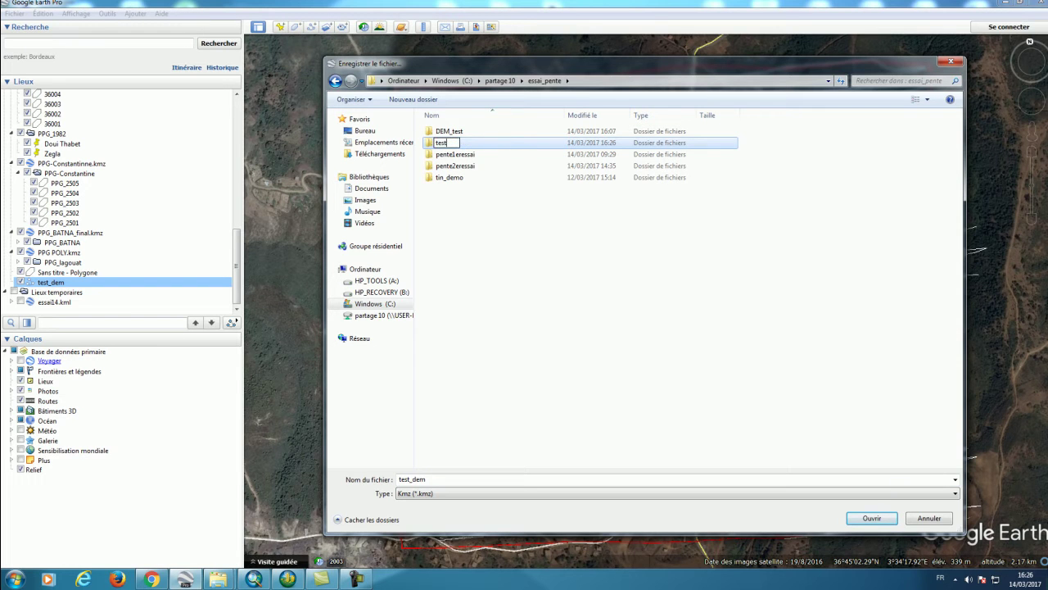
{"action": "type", "text": "DEM2"}
{"action": "key", "text": "Return"}
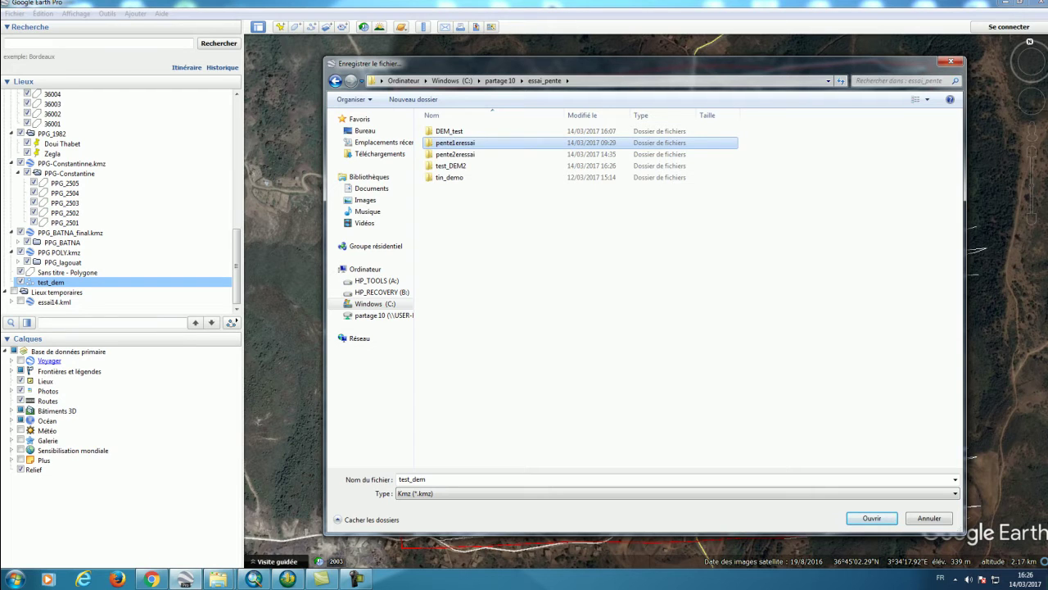
Step: Save the path as test_dem in KMZ format in the test_DEM2 folder
{"action": "double_click", "coordinate": [451, 165]}
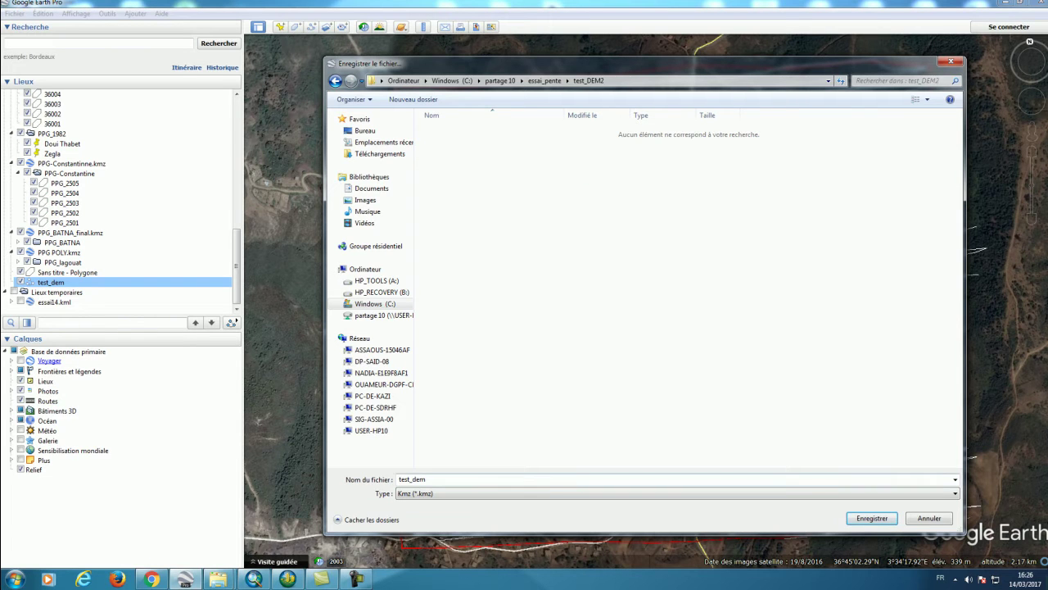
{"action": "left_click", "coordinate": [412, 479]}
{"action": "left_click", "coordinate": [872, 518]}
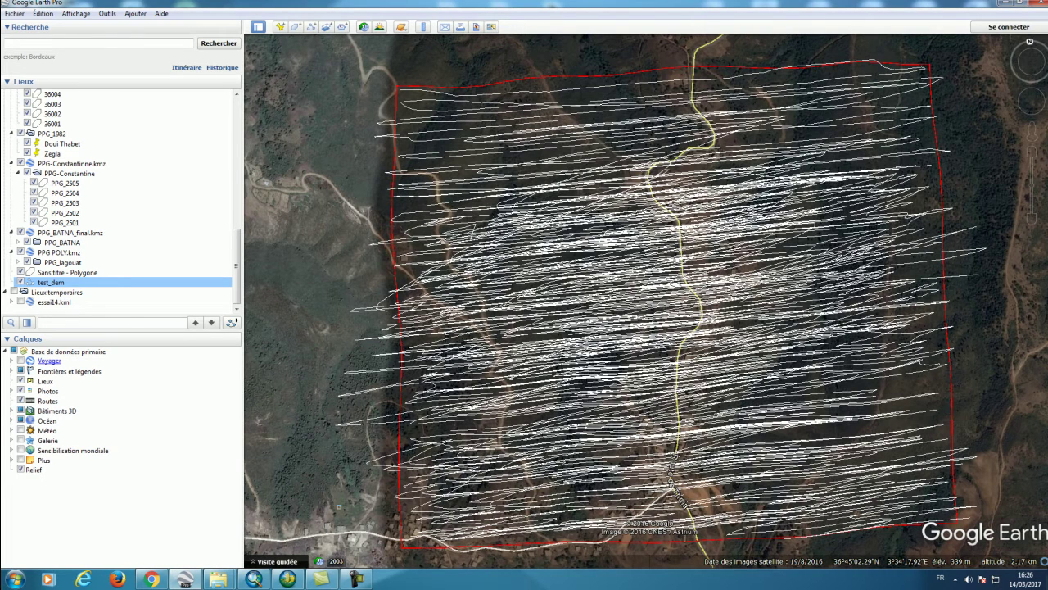
Step: Switch to the GPS Visualizer website in the browser and open its elevation lookup page
{"action": "key", "text": "alt+Tab"}
{"action": "left_click_drag", "start_coordinate": [418, 91], "coordinate": [418, 2]}
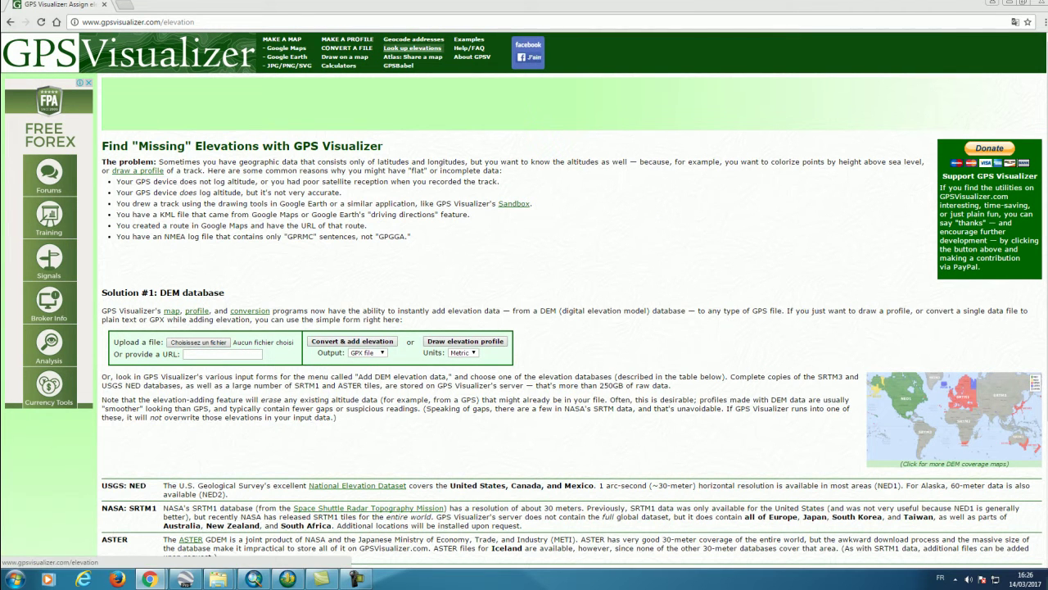
{"action": "left_click", "coordinate": [412, 47]}
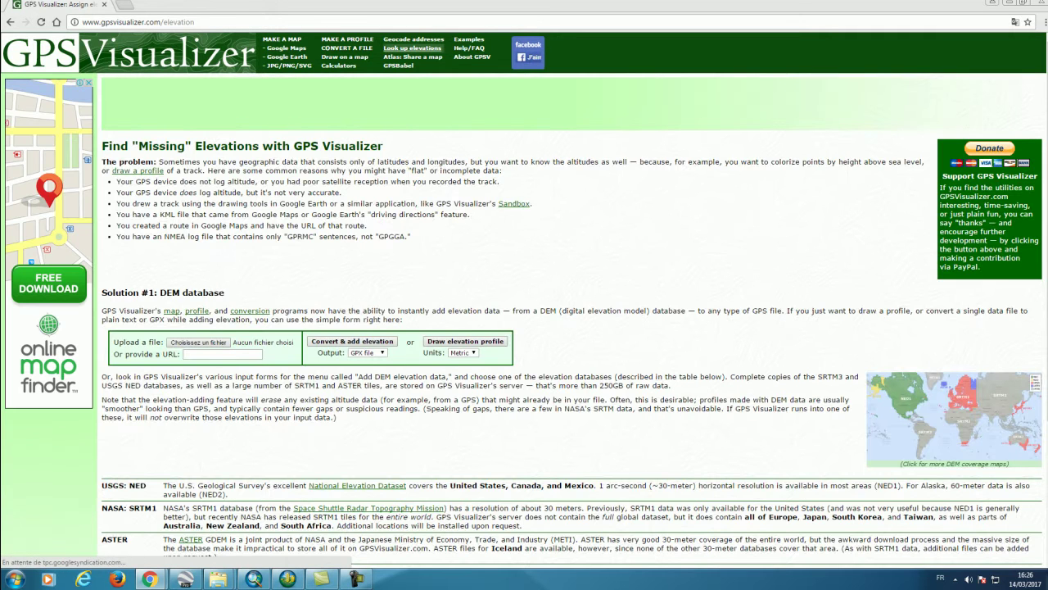
Step: Try to choose test_dem.kmz from the essai_pente\test_DEM2 folder as the file to upload
{"action": "left_click", "coordinate": [198, 341]}
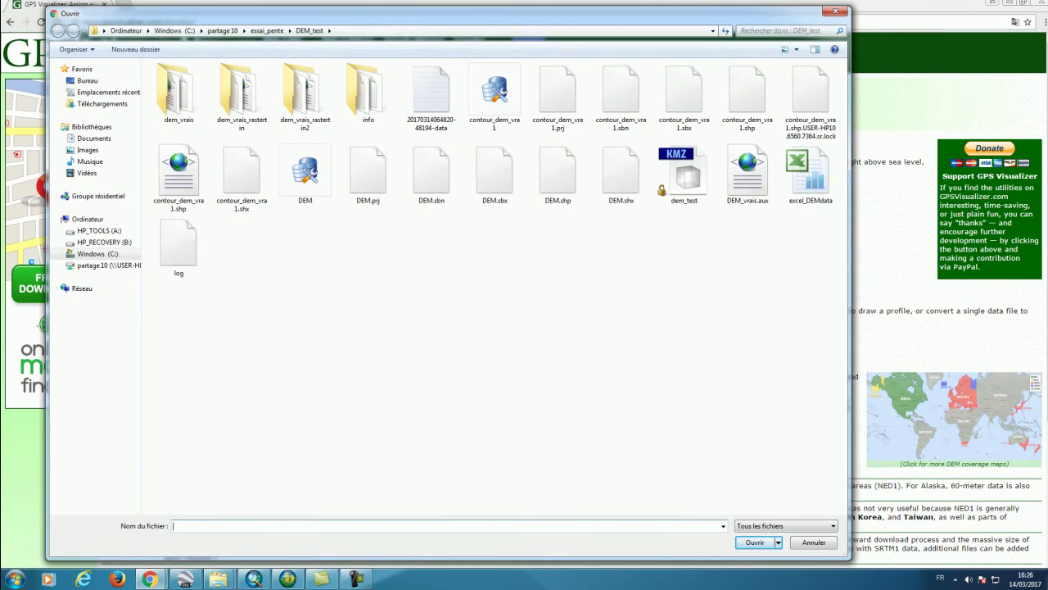
{"action": "left_click", "coordinate": [267, 32]}
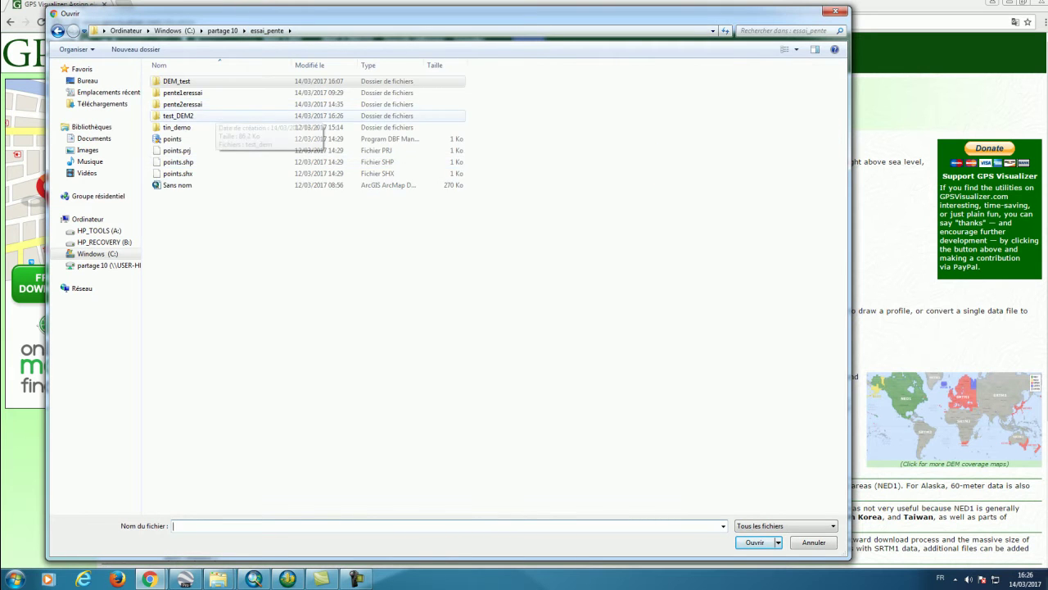
{"action": "left_click", "coordinate": [208, 115]}
{"action": "double_click", "coordinate": [208, 115]}
{"action": "left_click", "coordinate": [179, 93]}
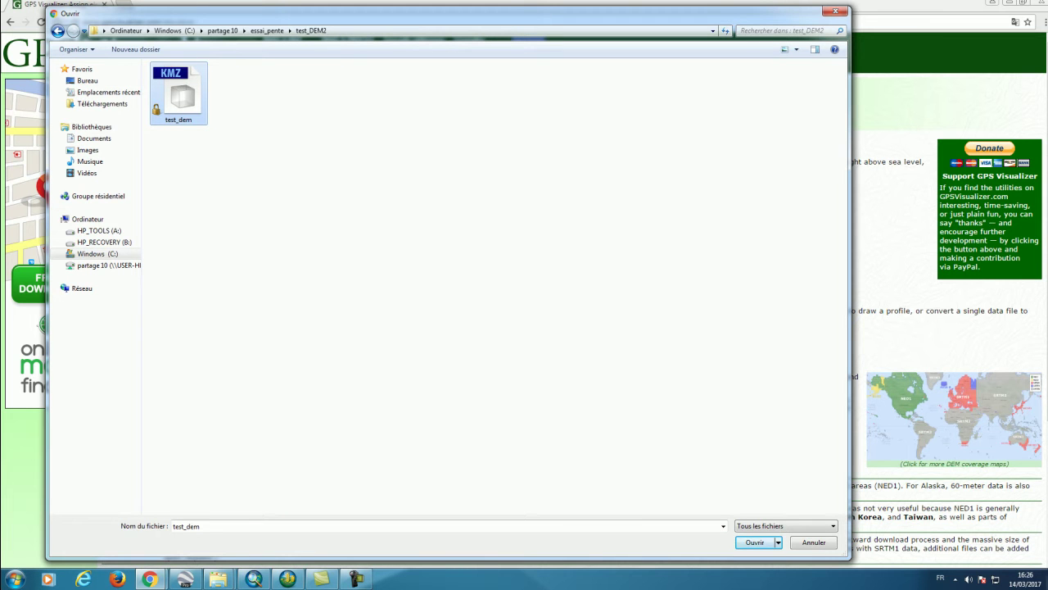
{"action": "left_click", "coordinate": [754, 543]}
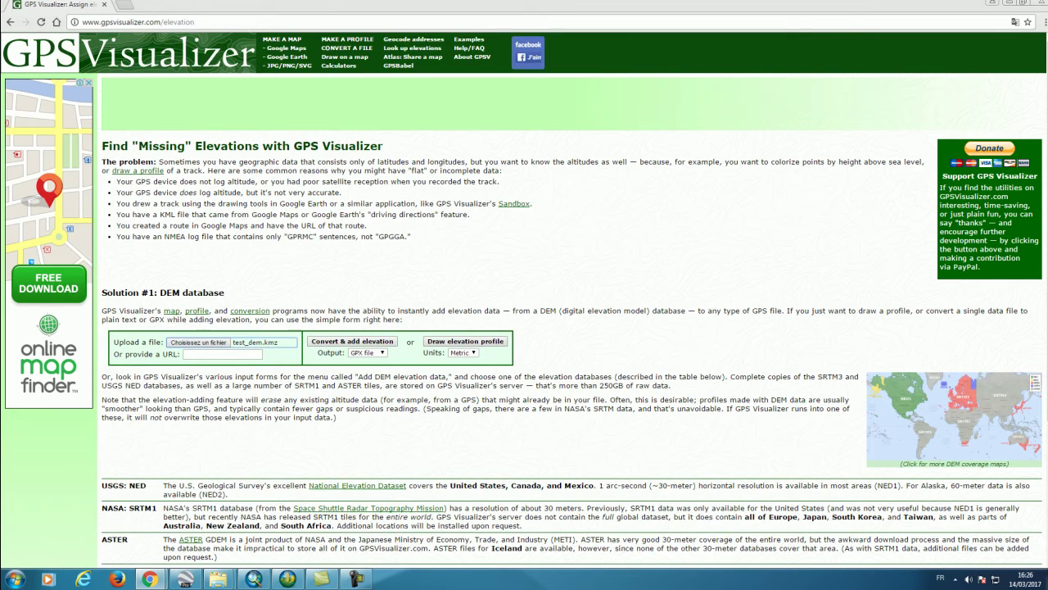
{"action": "left_click", "coordinate": [197, 342]}
{"action": "left_click", "coordinate": [835, 11]}
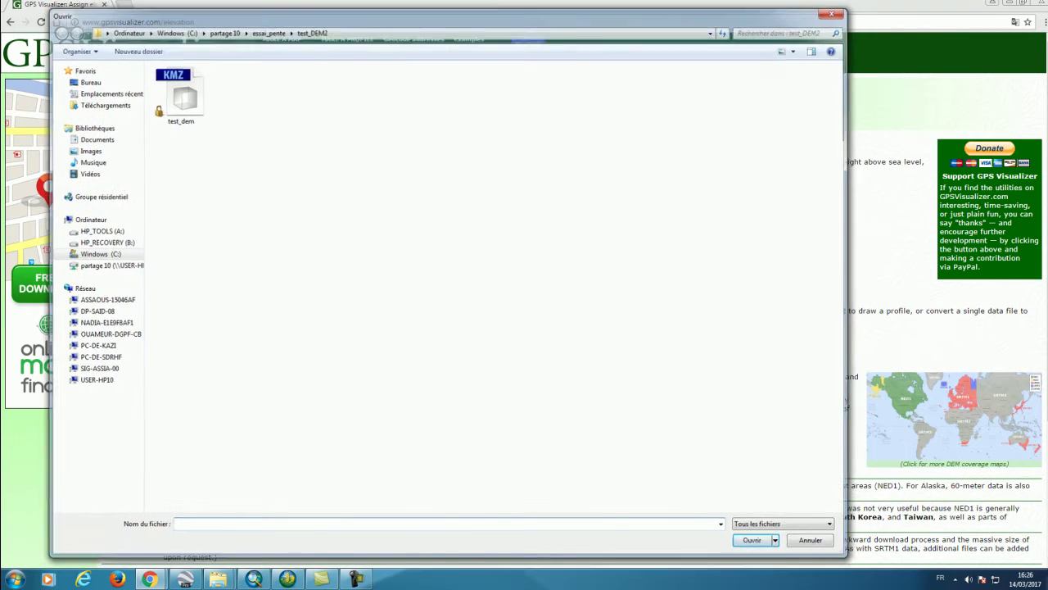
Step: Try to run the elevation conversion with the output format set to Plain text
{"action": "left_click", "coordinate": [367, 352]}
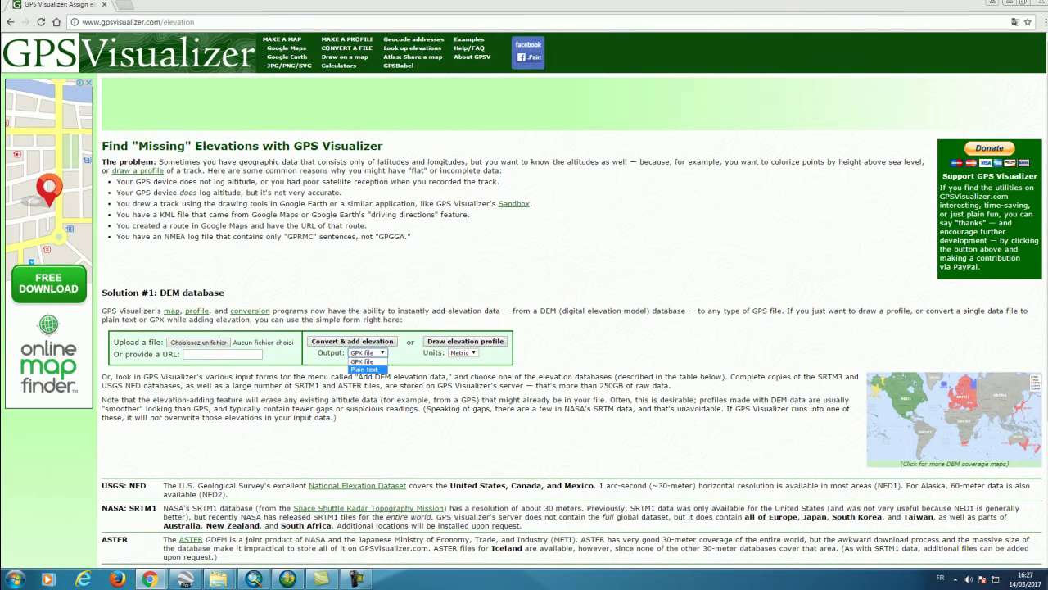
{"action": "left_click", "coordinate": [364, 370]}
{"action": "left_click", "coordinate": [368, 353]}
{"action": "left_click", "coordinate": [364, 369]}
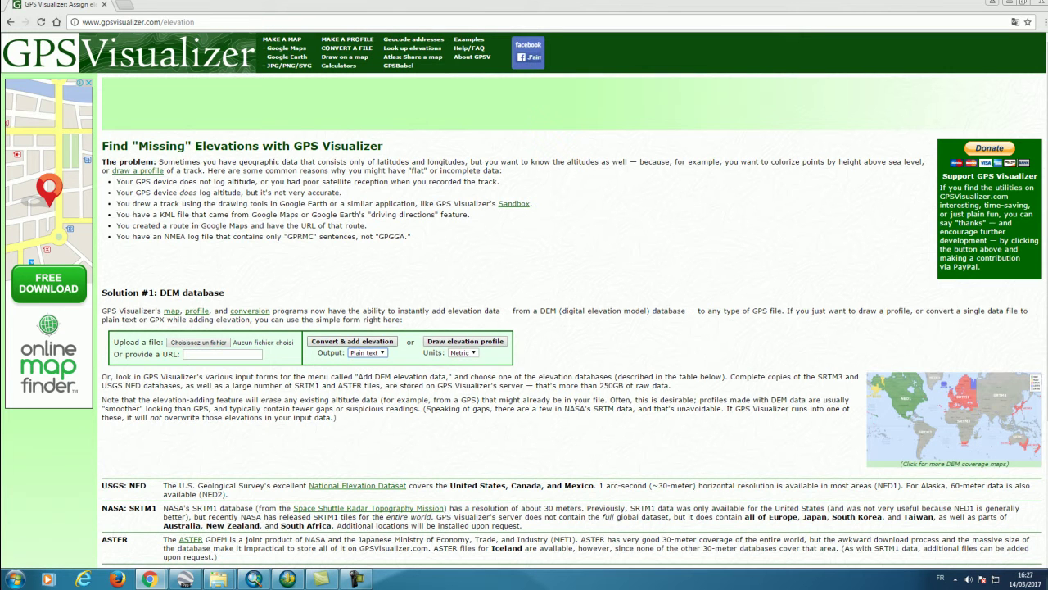
{"action": "left_click", "coordinate": [352, 341]}
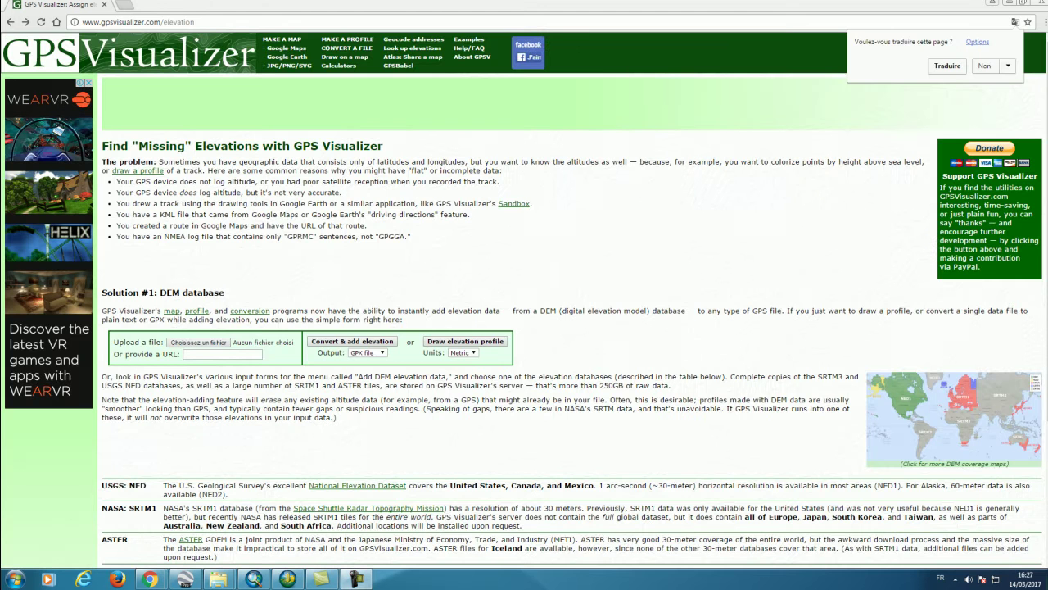
Step: Reload the GPS Visualizer elevation page
{"action": "right_click", "coordinate": [27, 5]}
{"action": "left_click", "coordinate": [65, 24]}
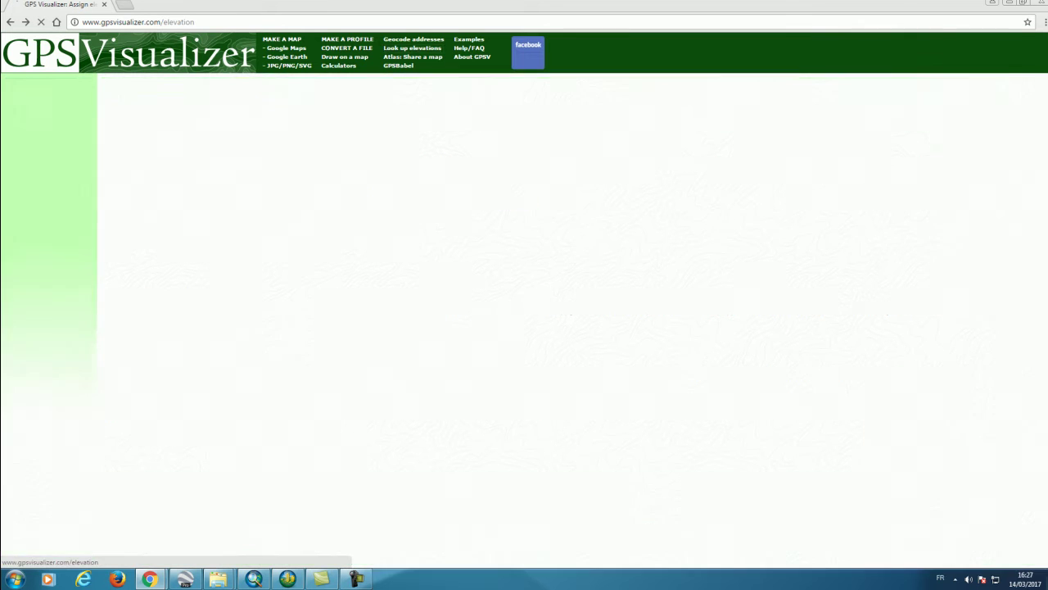
Step: Choose test_dem.kmz from the test_DEM2 folder as the file to upload
{"action": "left_click", "coordinate": [198, 341]}
{"action": "left_click", "coordinate": [179, 93]}
{"action": "left_click", "coordinate": [755, 542]}
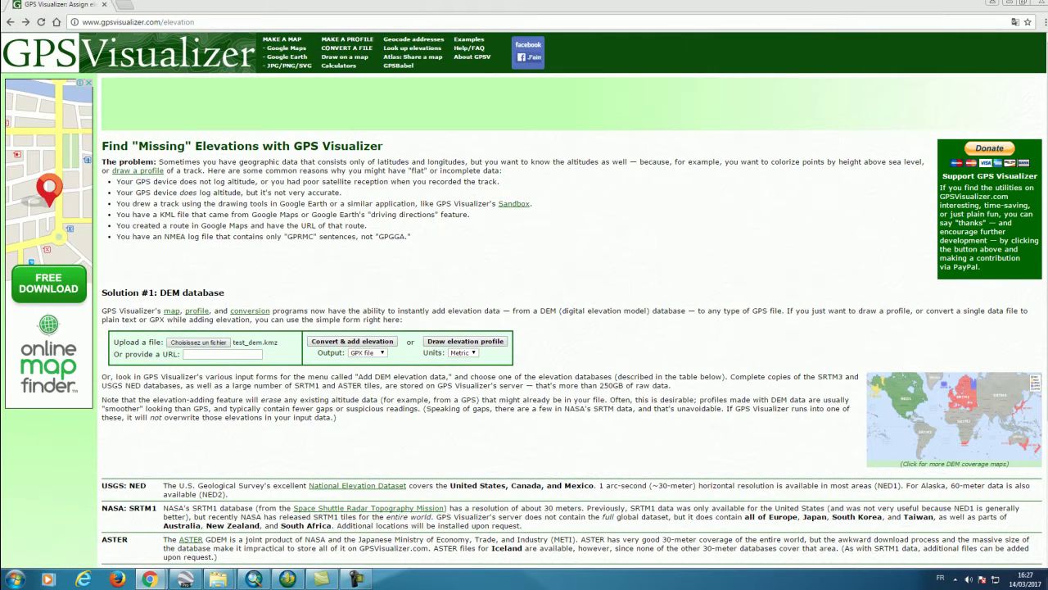
Step: Convert the uploaded file with elevation data added, using Plain text as the output format
{"action": "left_click", "coordinate": [366, 352]}
{"action": "left_click", "coordinate": [363, 370]}
{"action": "left_click", "coordinate": [352, 342]}
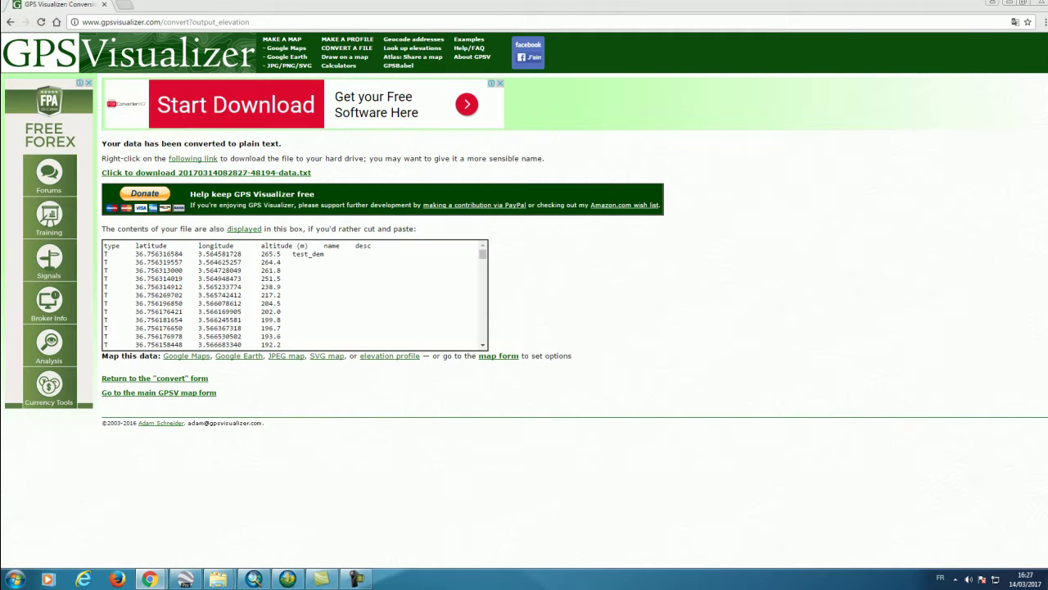
Step: Download the converted plain-text data file and show it in its download folder
{"action": "mouse_move", "coordinate": [482, 254]}
{"action": "left_mouse_down"}
{"action": "mouse_move", "coordinate": [482, 355]}
{"action": "mouse_move", "coordinate": [482, 254]}
{"action": "left_mouse_up"}
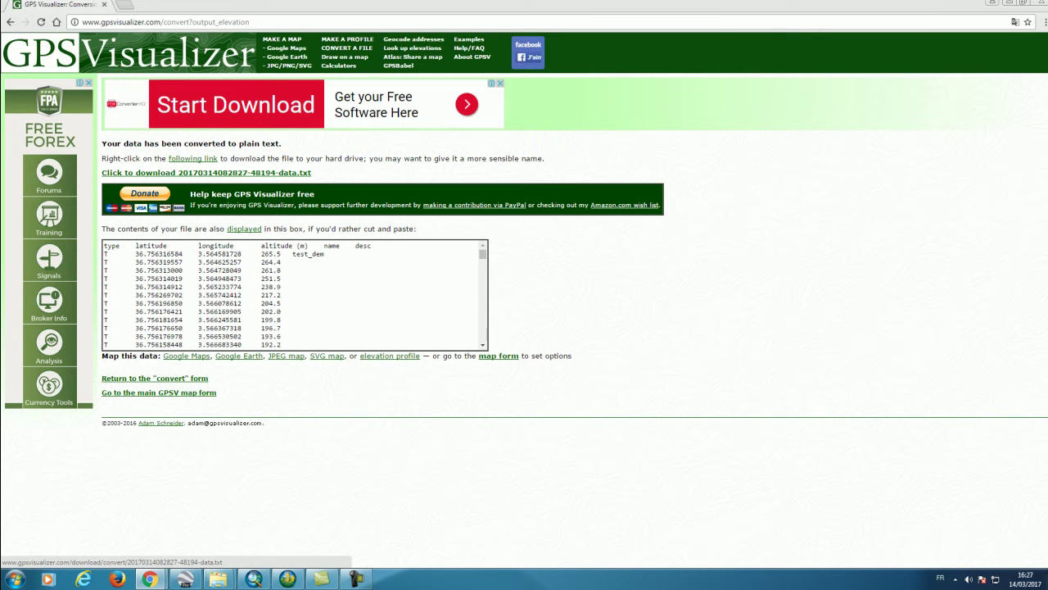
{"action": "left_click", "coordinate": [206, 172]}
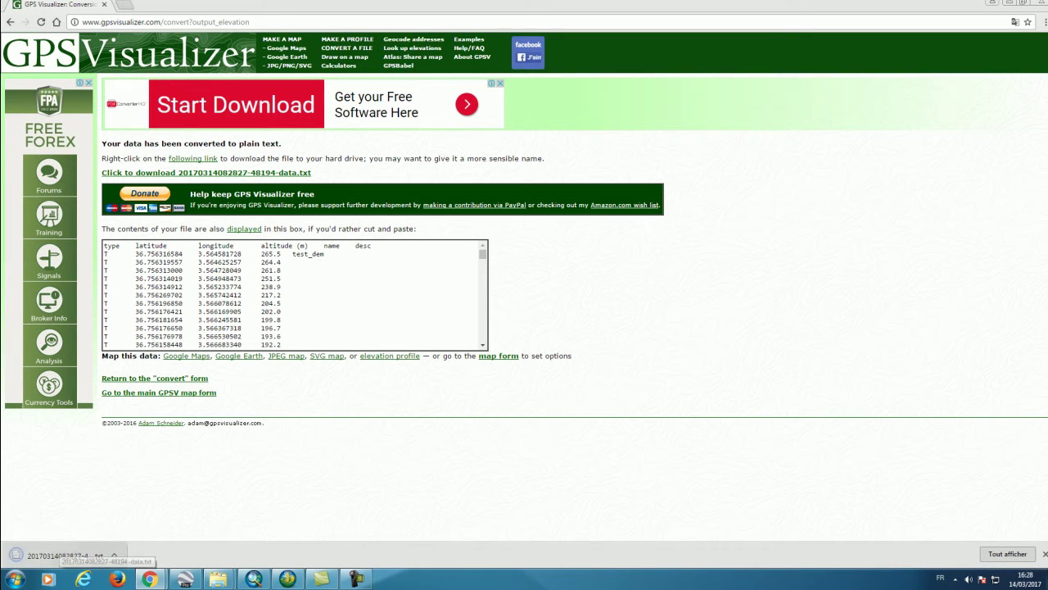
{"action": "left_click", "coordinate": [1007, 554]}
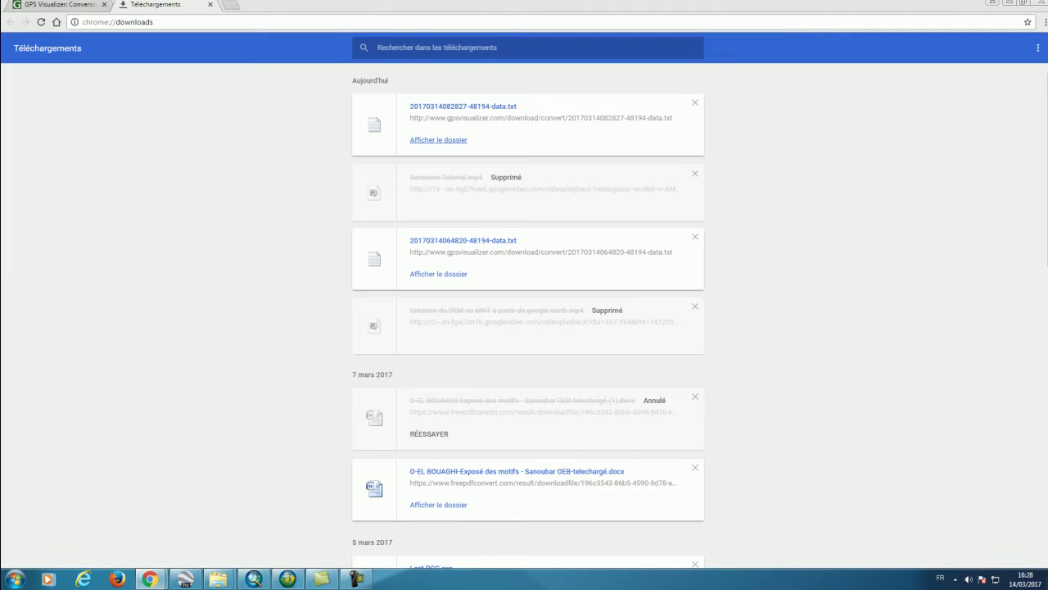
{"action": "left_click", "coordinate": [439, 139]}
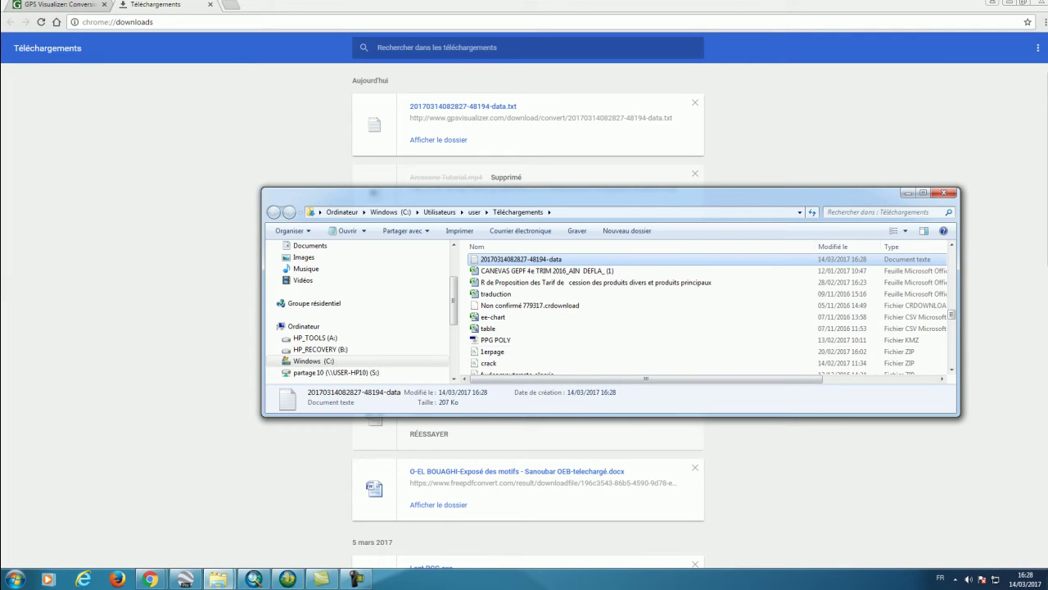
Step: Copy the downloaded text file into the essai_pente\test_DEM2 folder
{"action": "right_click", "coordinate": [602, 260]}
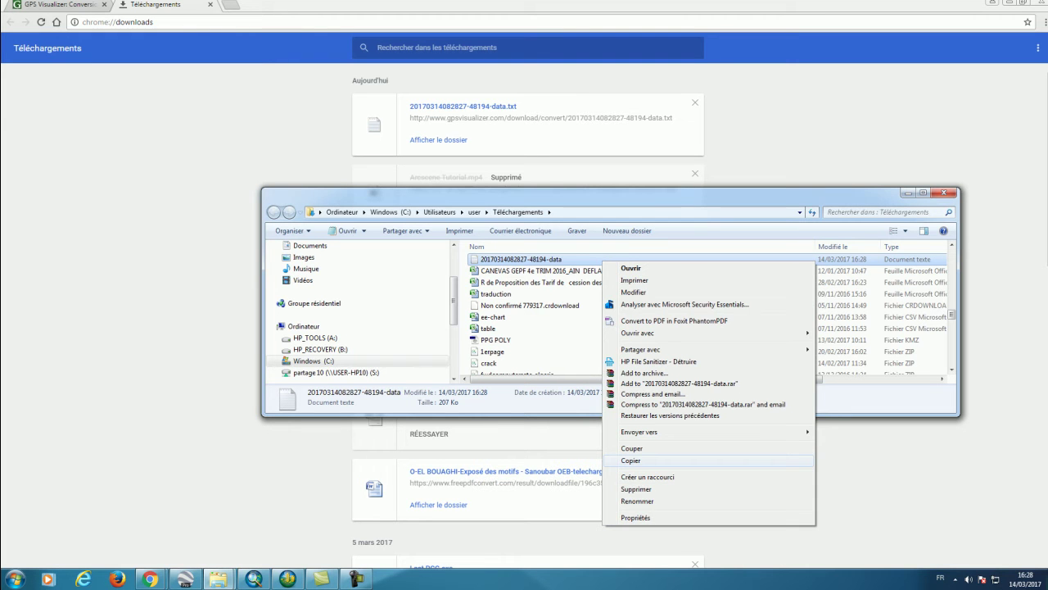
{"action": "left_click", "coordinate": [631, 461]}
{"action": "left_click", "coordinate": [218, 579]}
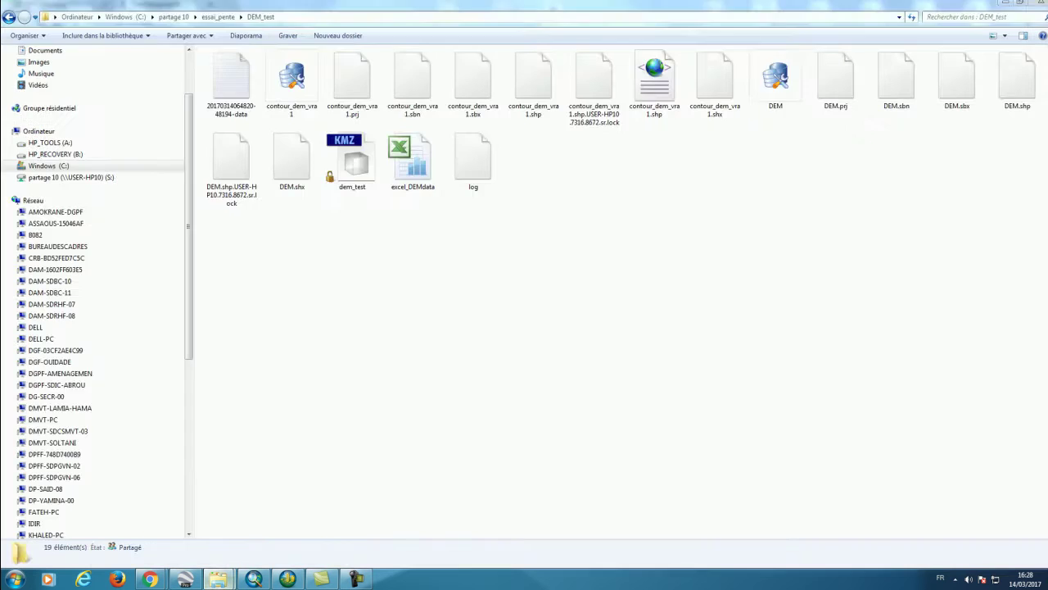
{"action": "left_click", "coordinate": [160, 516]}
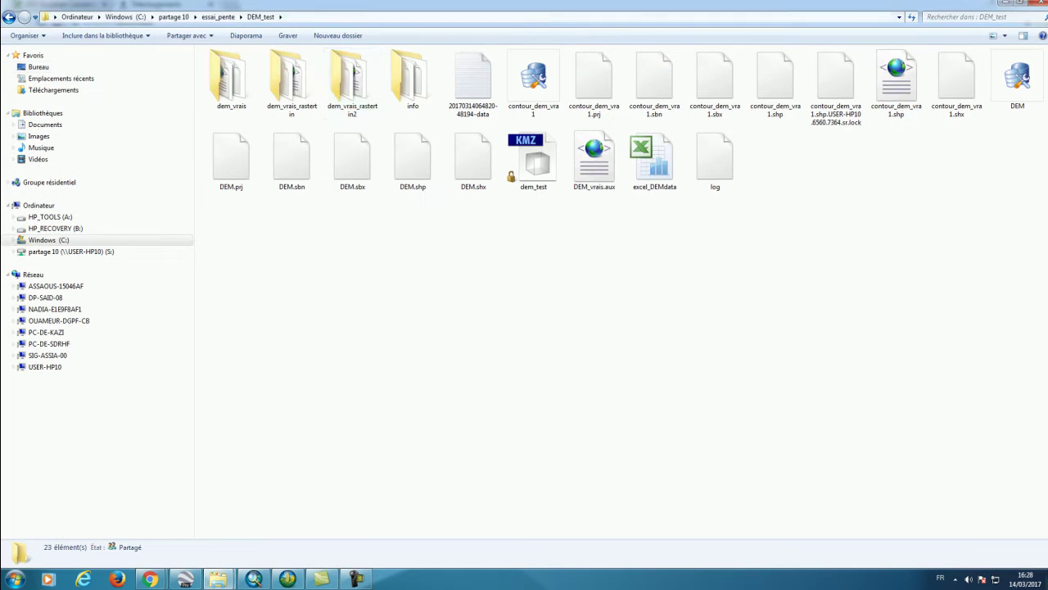
{"action": "left_click", "coordinate": [8, 16]}
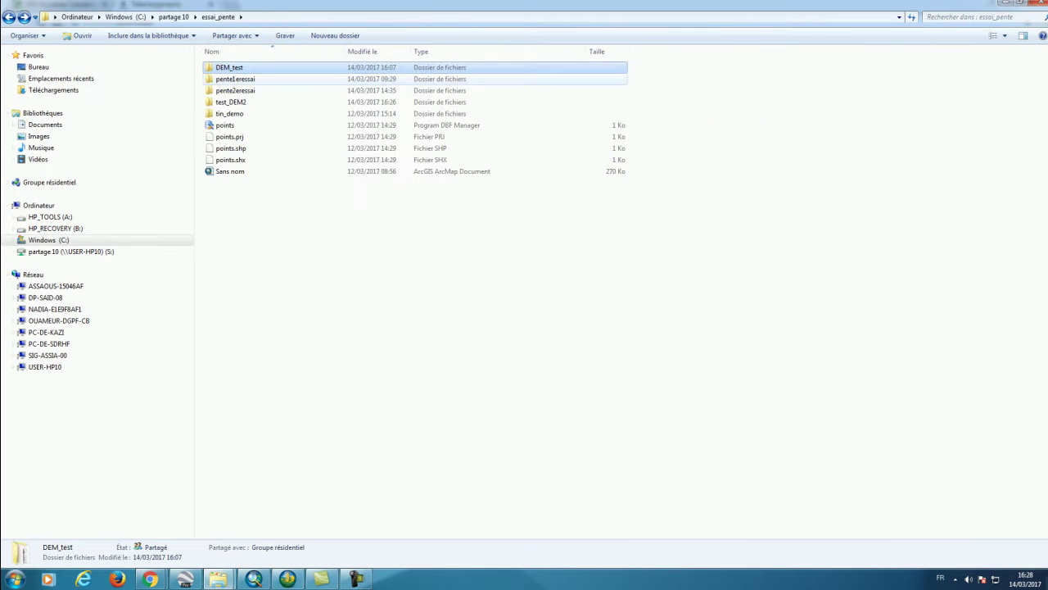
{"action": "left_click", "coordinate": [231, 103]}
{"action": "double_click", "coordinate": [231, 102]}
{"action": "right_click", "coordinate": [283, 174]}
{"action": "left_click", "coordinate": [310, 250]}
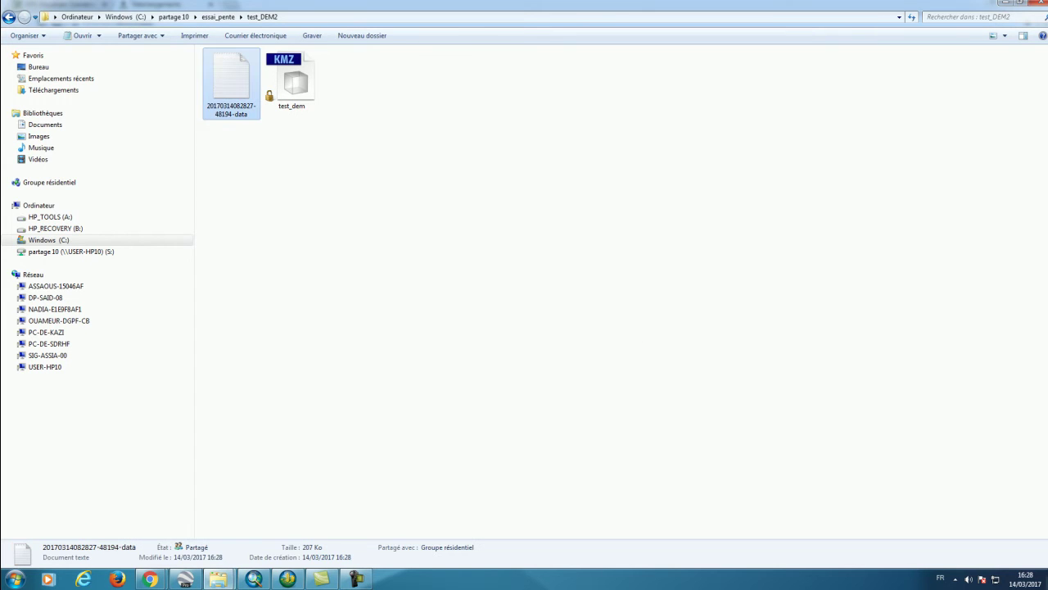
Step: Rename the copied text file in test_DEM2 as DEM_test
{"action": "double_click", "coordinate": [231, 84]}
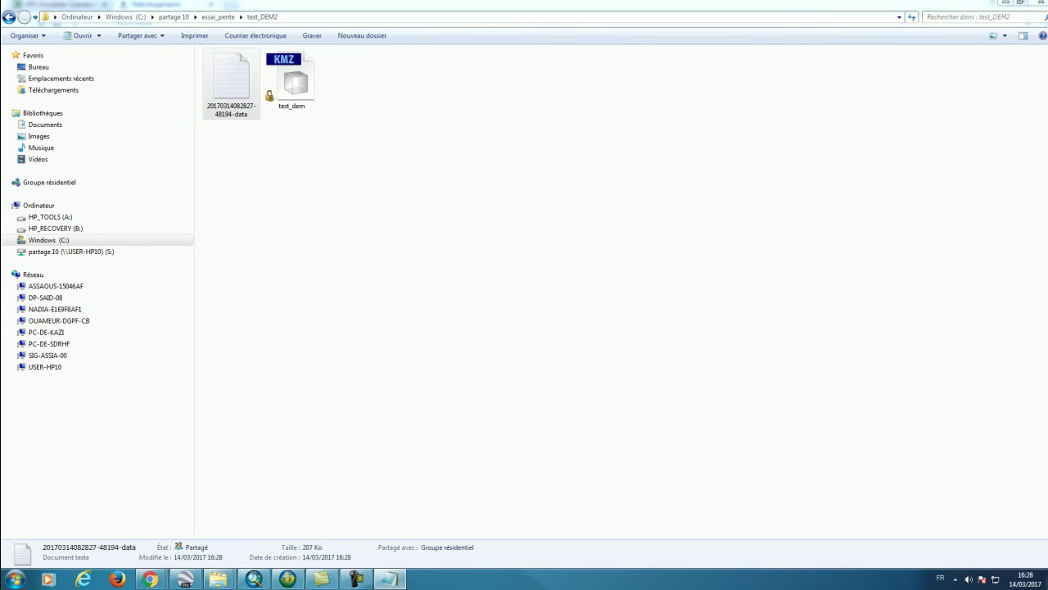
{"action": "key", "text": "F2"}
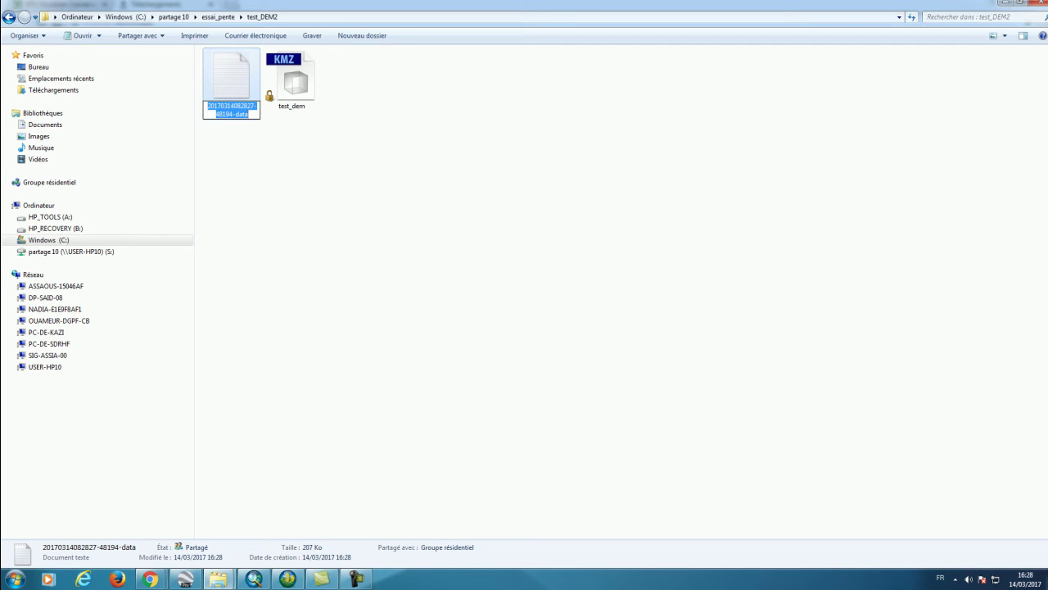
{"action": "type", "text": "DEM"}
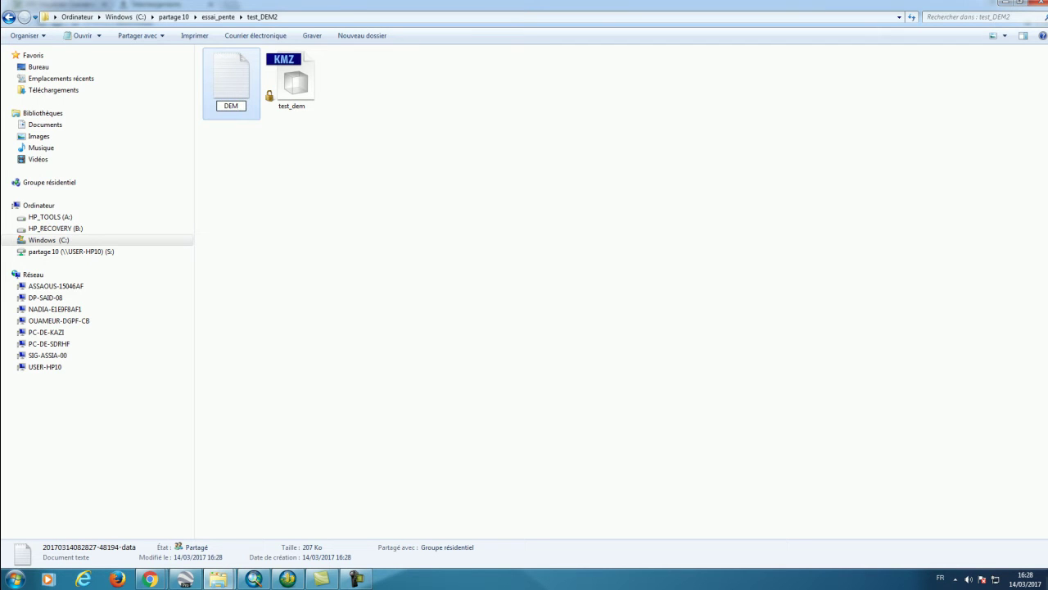
{"action": "type", "text": "_test"}
{"action": "key", "text": "Return"}
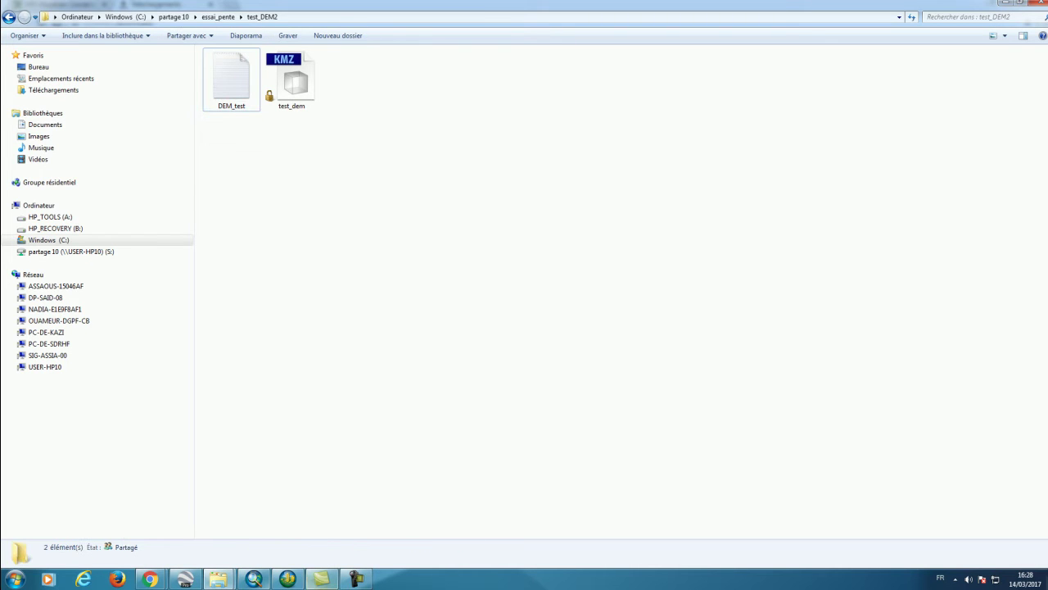
Step: Start Excel and bring up the file opening dialog with all file types listed
{"action": "mouse_move", "coordinate": [254, 579]}
{"action": "left_click", "coordinate": [15, 579]}
{"action": "left_click", "coordinate": [67, 447]}
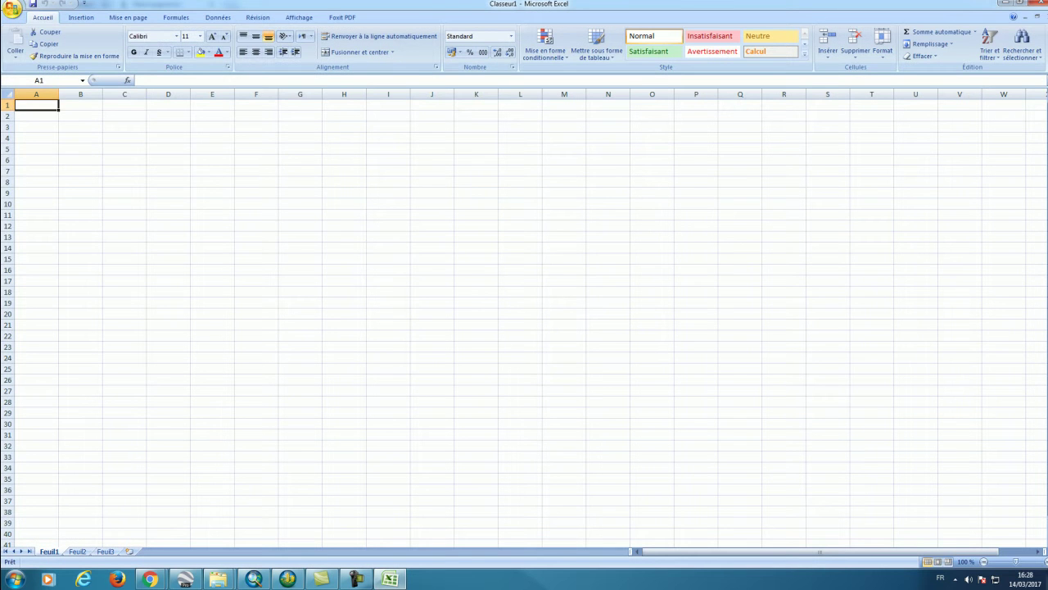
{"action": "left_click", "coordinate": [11, 10]}
{"action": "left_click", "coordinate": [37, 56]}
{"action": "left_click", "coordinate": [463, 258]}
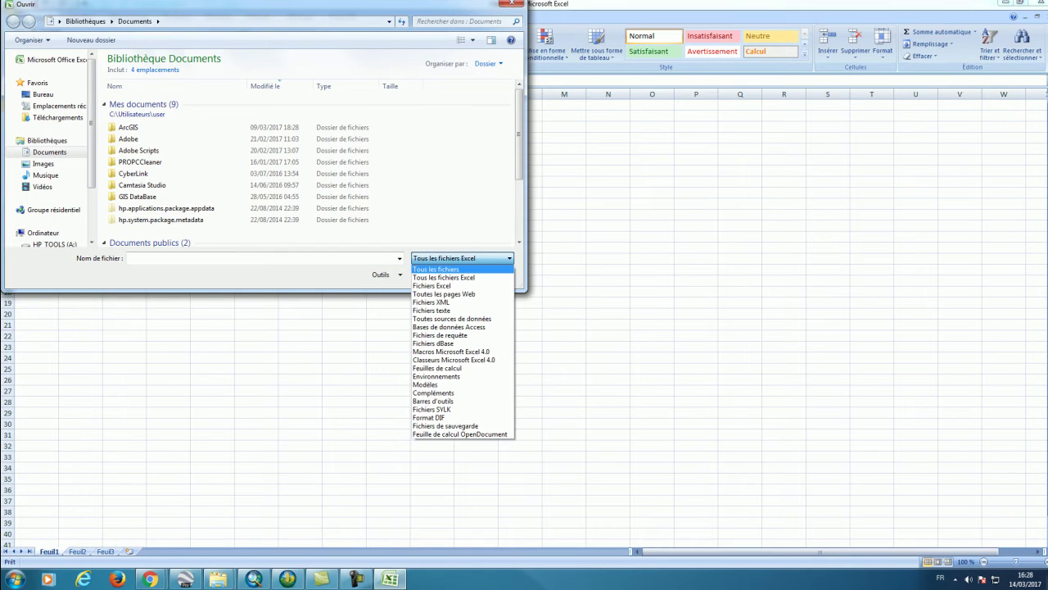
{"action": "left_click", "coordinate": [436, 269]}
Step: Open the DEM_test text file from C:\partage 10\essai_pente\test_DEM2
{"action": "scroll", "coordinate": [49, 131], "scroll_direction": "down", "scroll_amount": 1}
{"action": "left_click_drag", "start_coordinate": [91, 143], "coordinate": [91, 172]}
{"action": "left_click", "coordinate": [53, 193]}
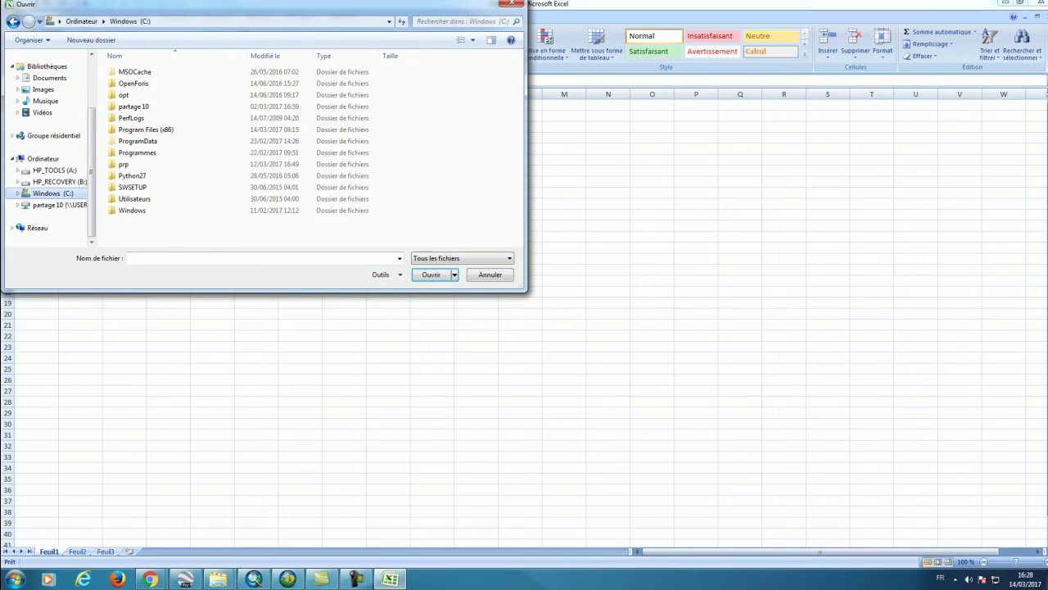
{"action": "double_click", "coordinate": [134, 107]}
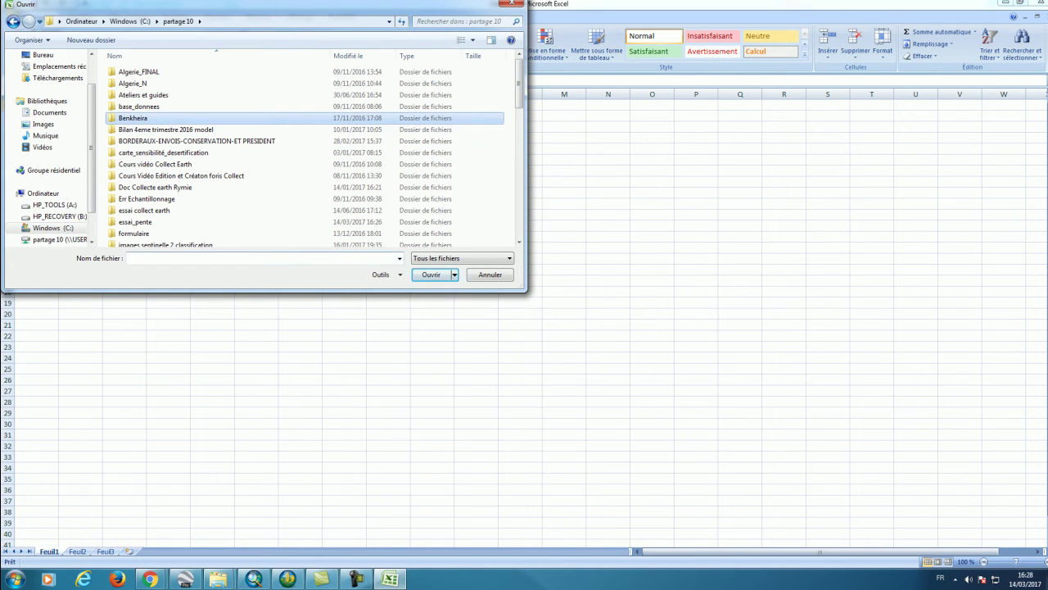
{"action": "left_click", "coordinate": [148, 199]}
{"action": "left_click", "coordinate": [135, 222]}
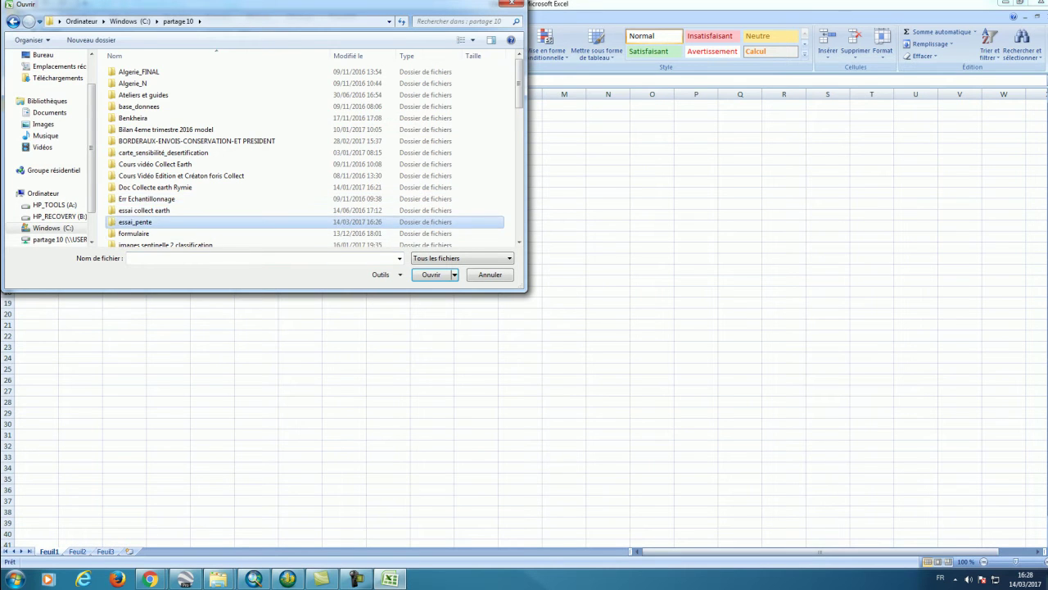
{"action": "double_click", "coordinate": [135, 222]}
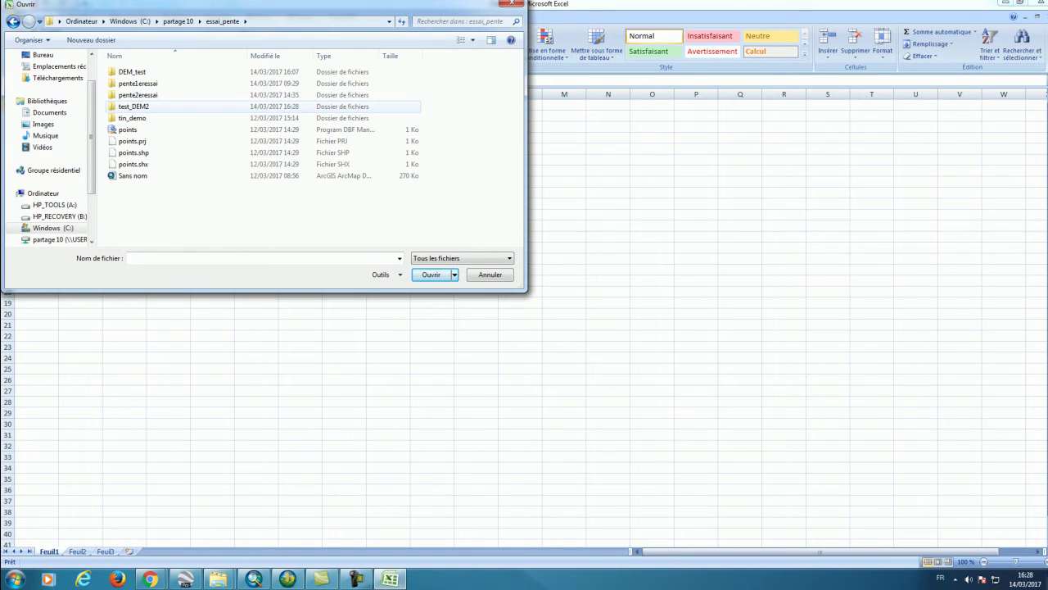
{"action": "double_click", "coordinate": [133, 106]}
{"action": "left_click", "coordinate": [135, 82]}
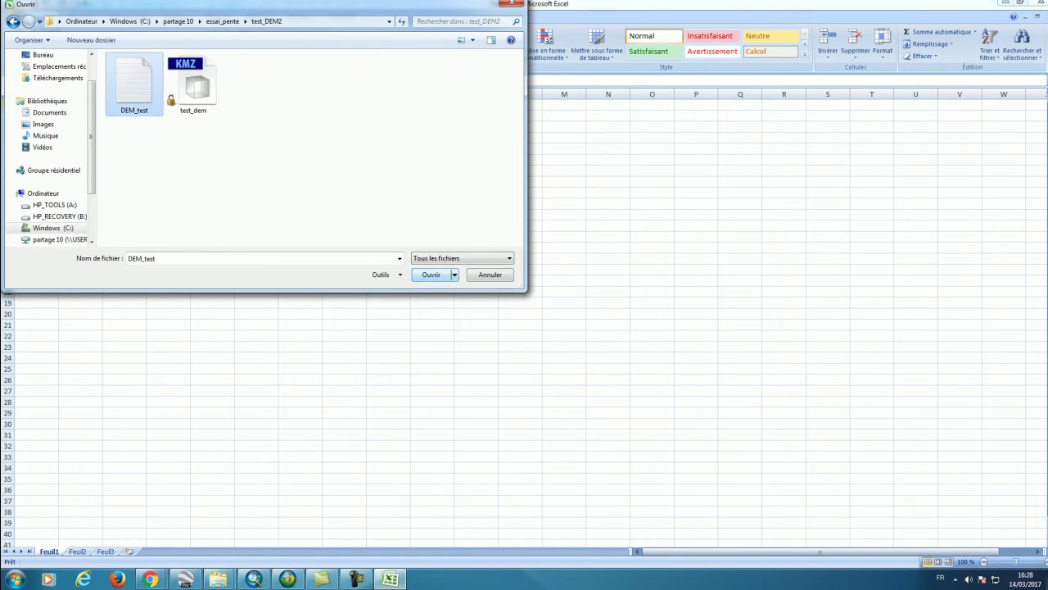
{"action": "key", "text": "Return"}
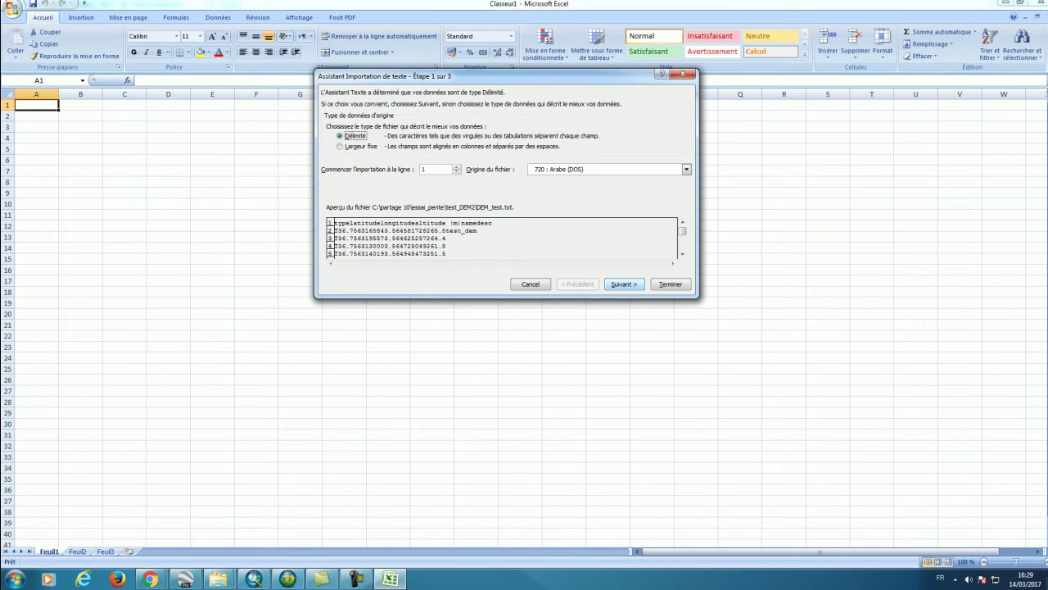
Step: Import the text as delimited data with the tab separator and Standard column format
{"action": "key", "text": "Return"}
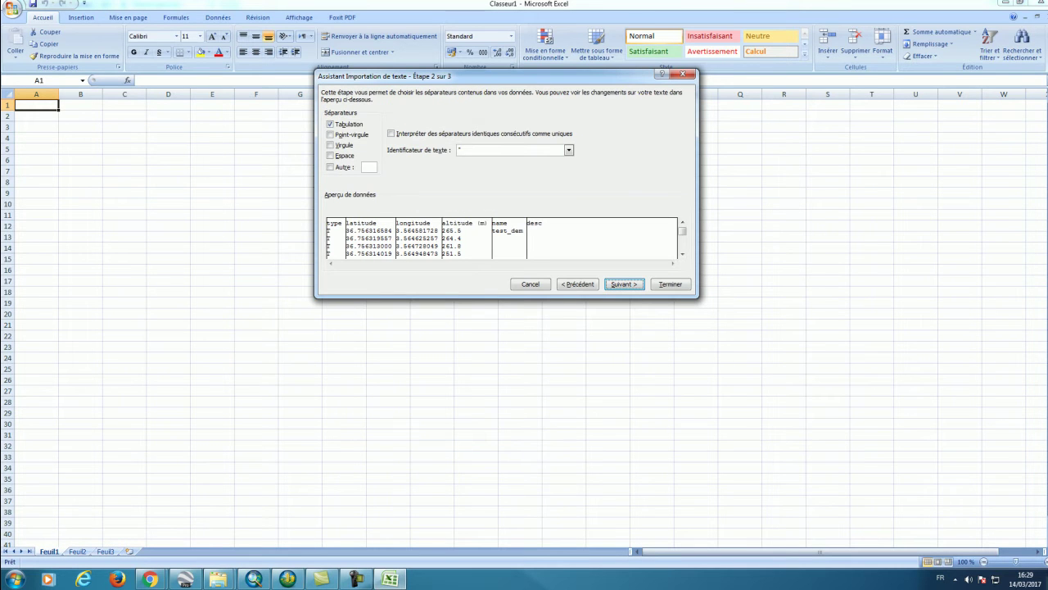
{"action": "key", "text": "Return"}
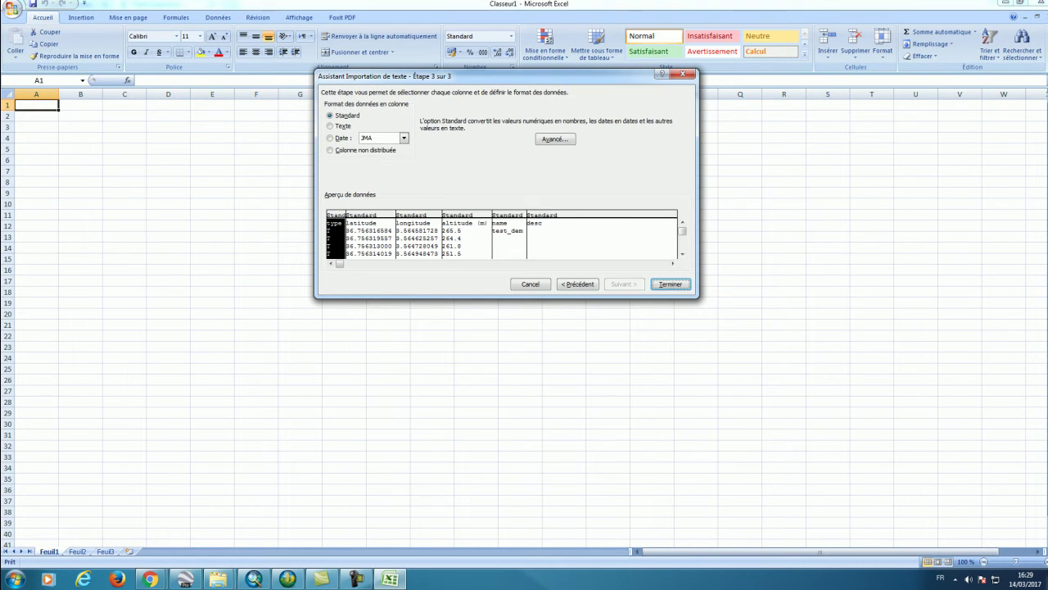
{"action": "key", "text": "Return"}
Step: Delete the name and desc columns from the sheet
{"action": "left_click_drag", "start_coordinate": [211, 94], "coordinate": [262, 94]}
{"action": "right_click", "coordinate": [217, 95]}
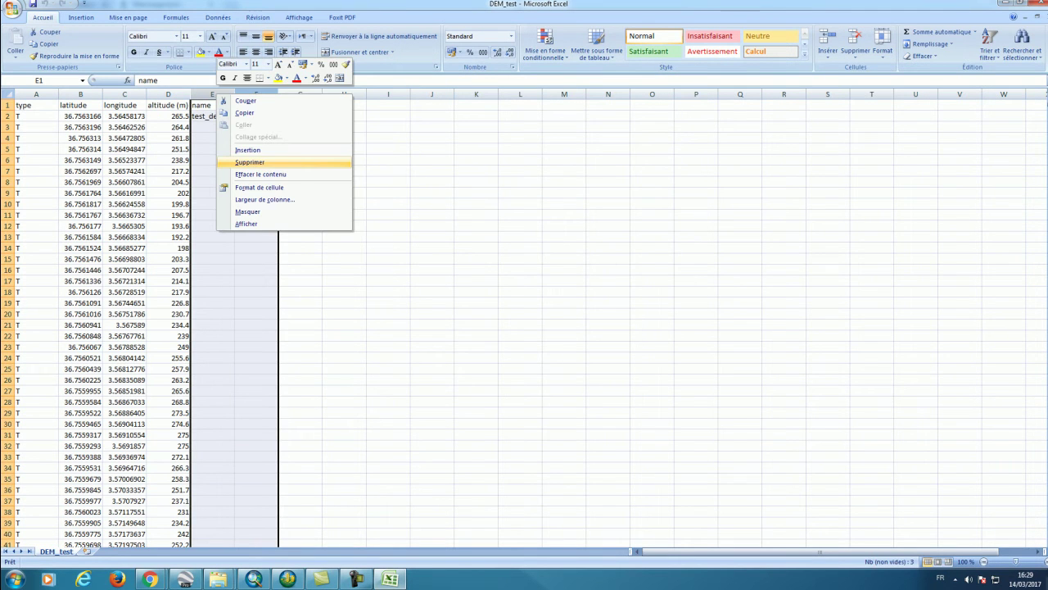
{"action": "left_click", "coordinate": [250, 162]}
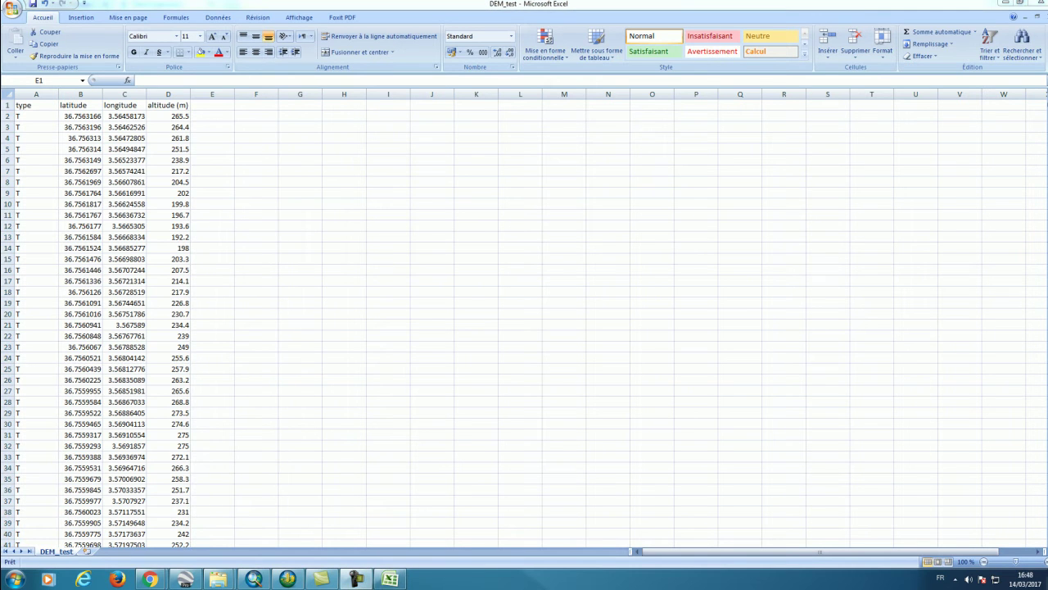
Step: Select the altitude, longitude and latitude columns in turn and fit the type column's width to its contents
{"action": "left_click", "coordinate": [168, 94]}
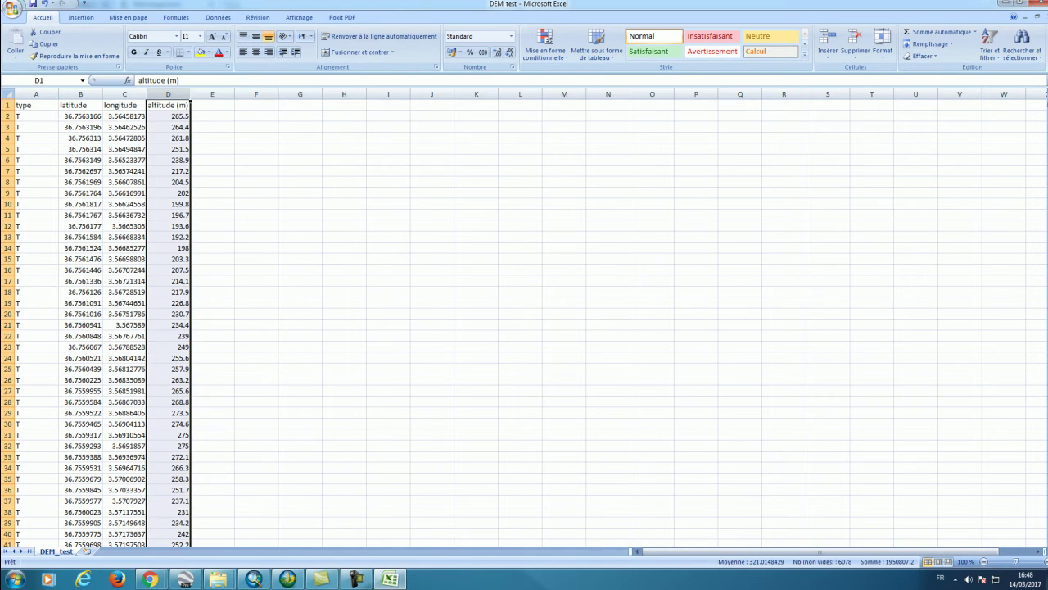
{"action": "left_click", "coordinate": [125, 94]}
{"action": "left_click", "coordinate": [80, 94]}
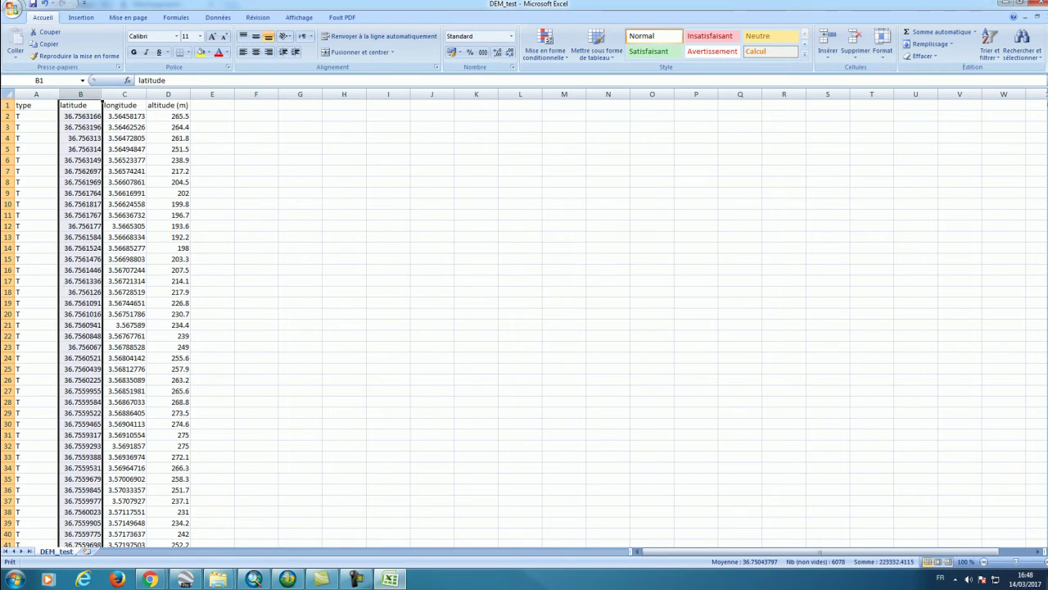
{"action": "double_click", "coordinate": [58, 94]}
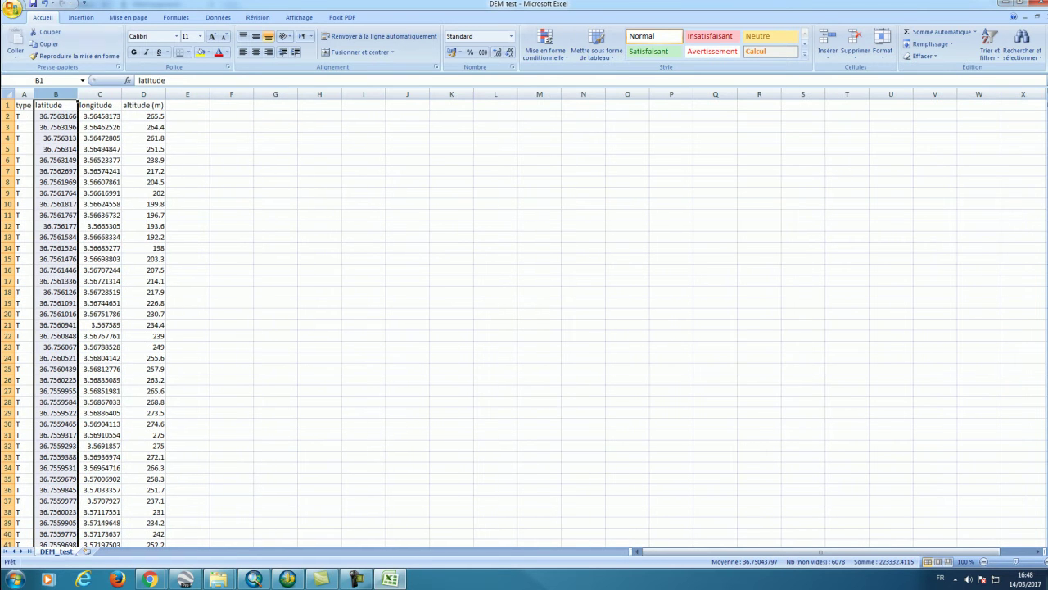
Step: Save the sheet as DEM_test in the test_DEM2 folder in Excel 97-2003 workbook format
{"action": "left_click", "coordinate": [13, 8]}
{"action": "left_click", "coordinate": [51, 104]}
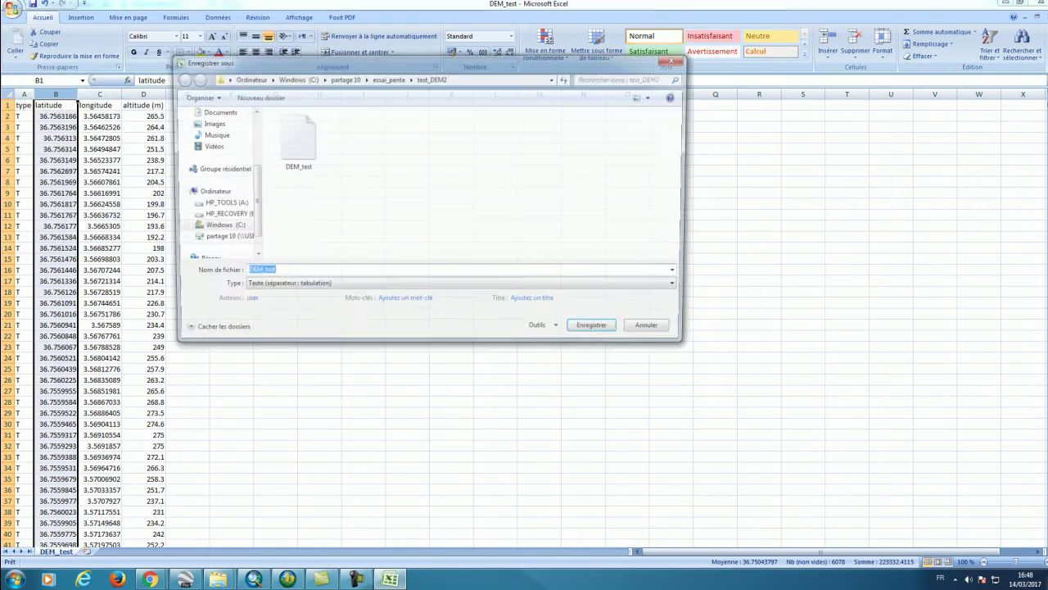
{"action": "left_click", "coordinate": [462, 287]}
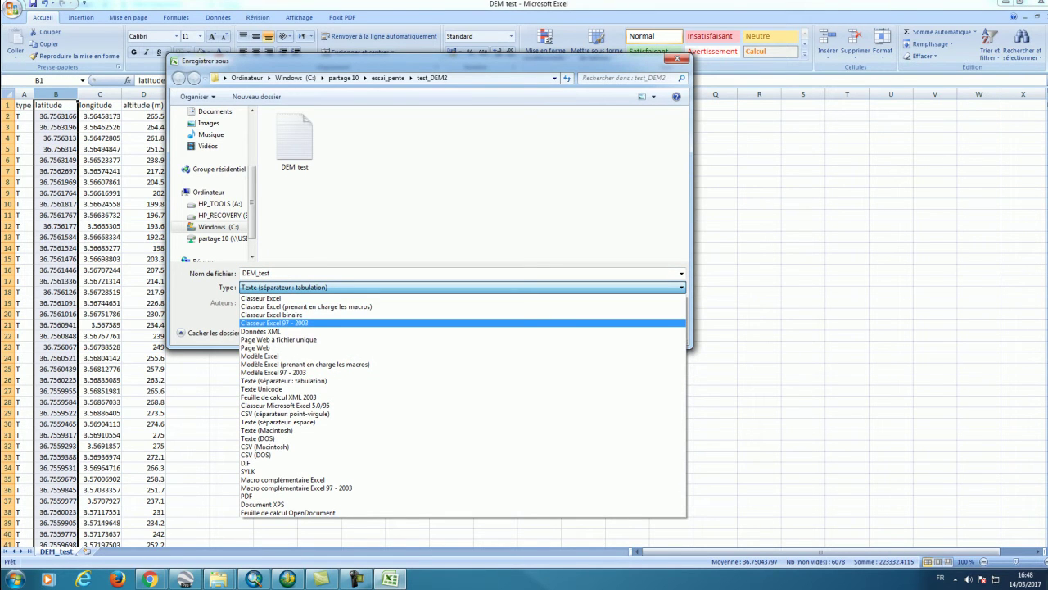
{"action": "key", "text": "Return"}
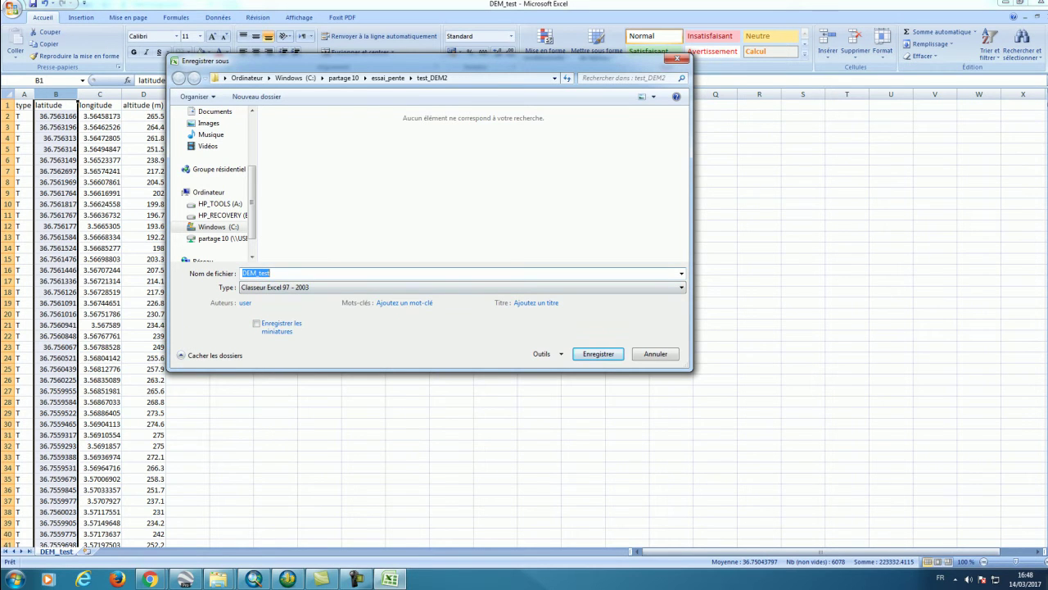
{"action": "key", "text": "Return"}
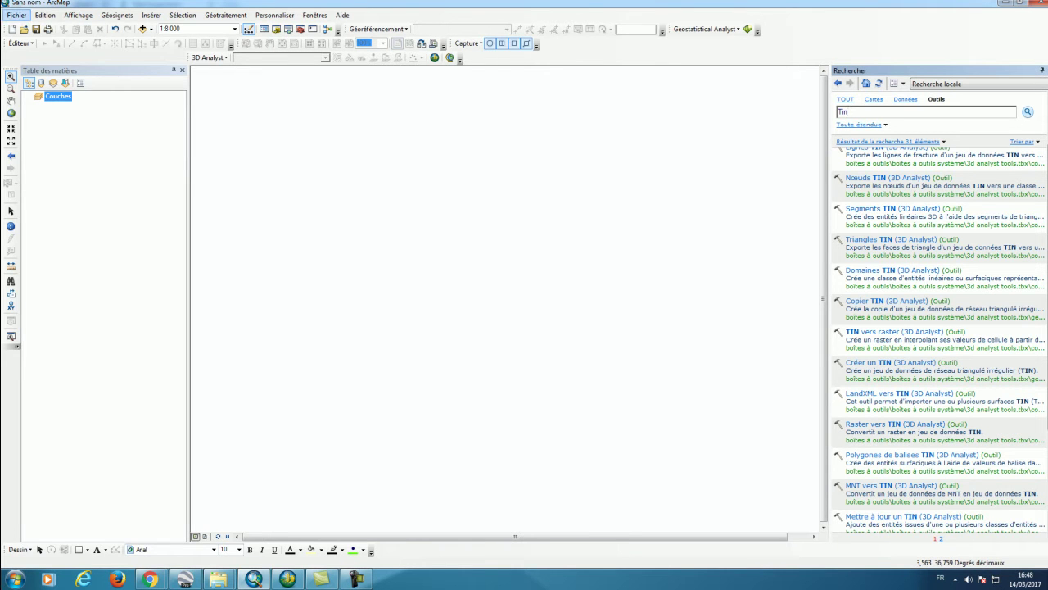
{"action": "left_click", "coordinate": [16, 15]}
{"action": "mouse_move", "coordinate": [82, 104]}
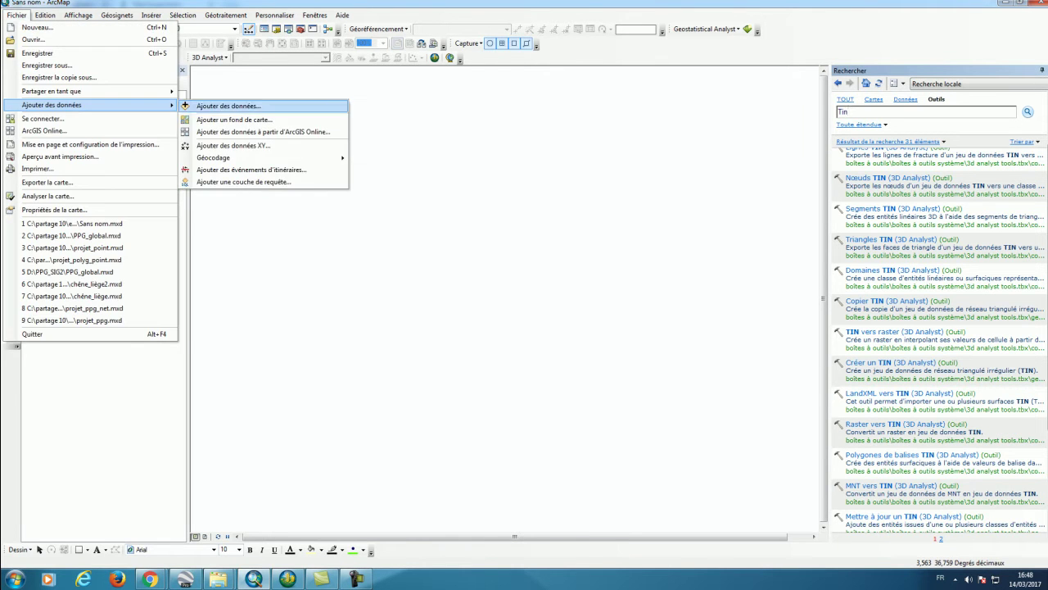
{"action": "left_click", "coordinate": [234, 144]}
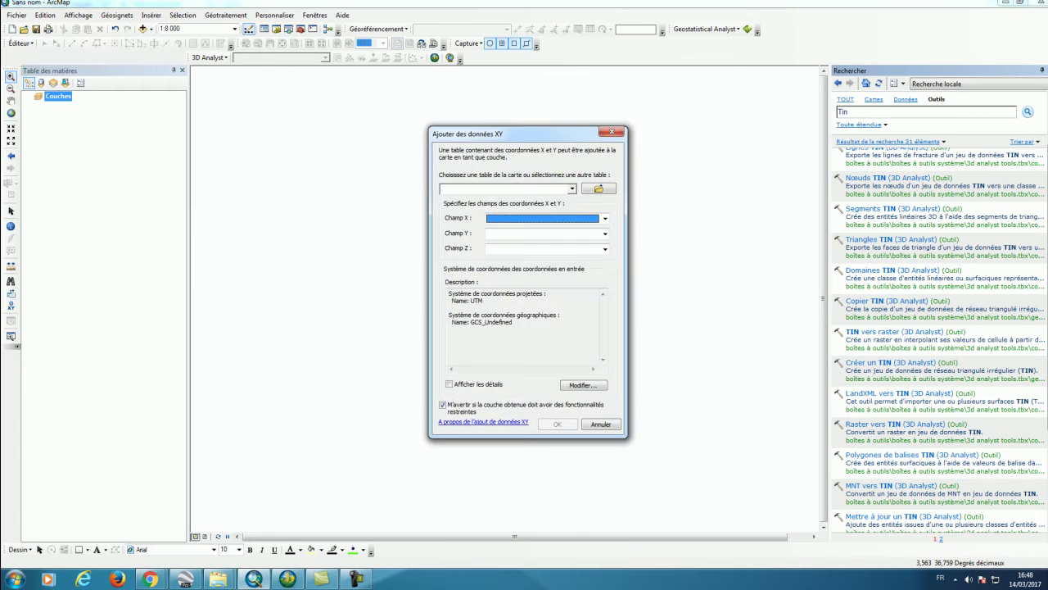
{"action": "left_click_drag", "start_coordinate": [491, 133], "coordinate": [292, 70]}
{"action": "left_click", "coordinate": [399, 125]}
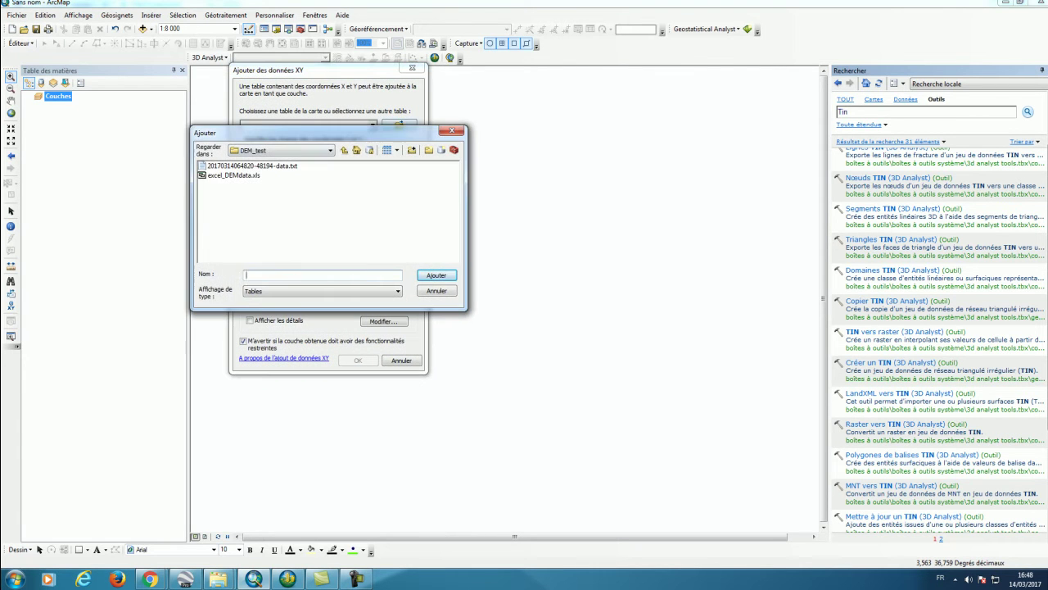
{"action": "left_click", "coordinate": [234, 175]}
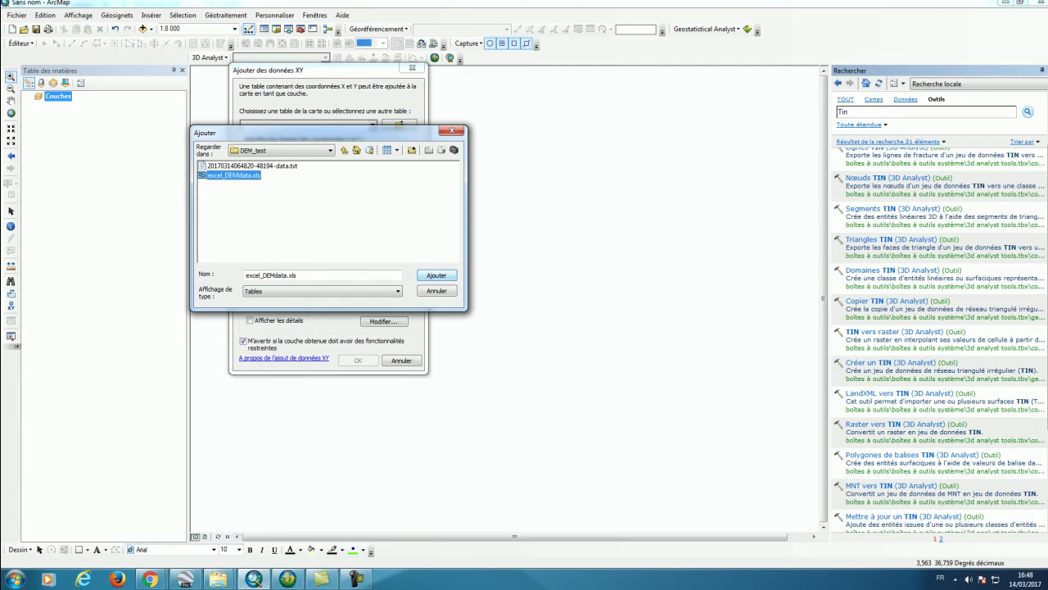
{"action": "left_click", "coordinate": [436, 275]}
{"action": "left_click", "coordinate": [250, 166]}
{"action": "left_click", "coordinate": [436, 276]}
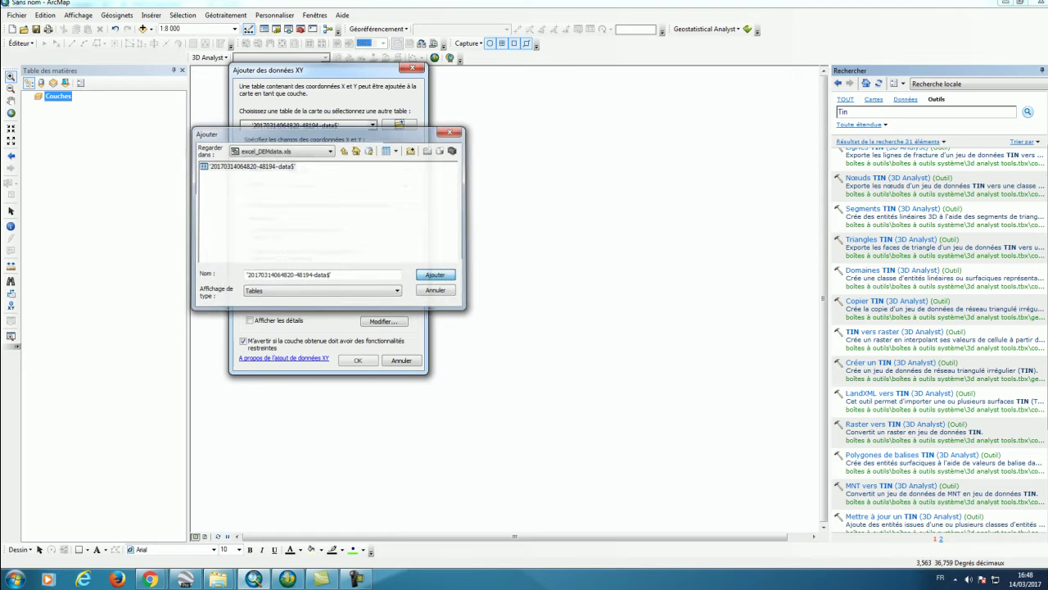
Step: Assign longitude to X, latitude to Y and altitude (m) to Z, and add the XY points to the map
{"action": "left_click", "coordinate": [405, 155]}
{"action": "left_click", "coordinate": [299, 172]}
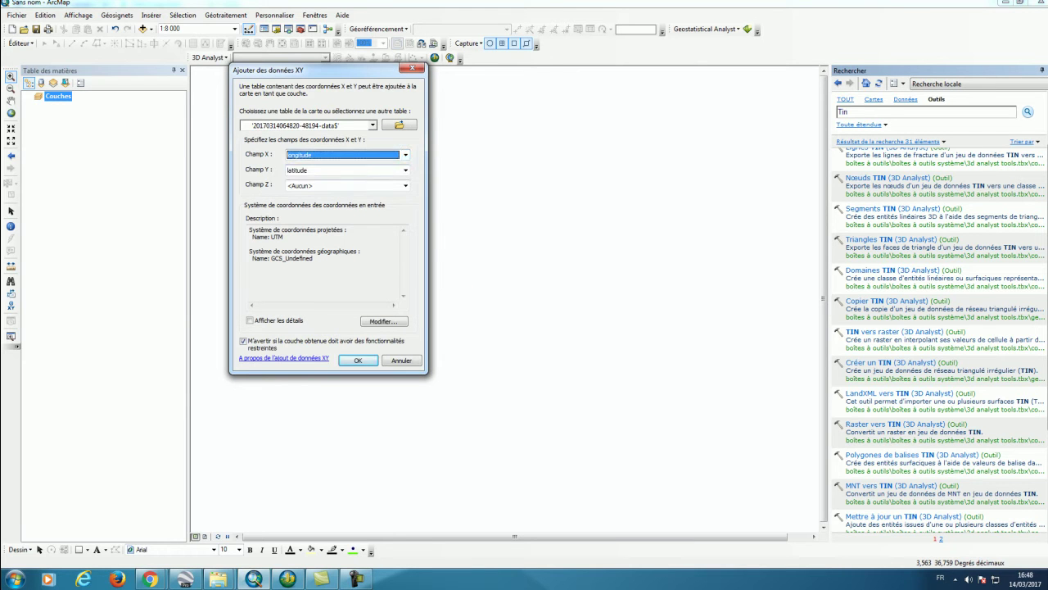
{"action": "left_click", "coordinate": [404, 170]}
{"action": "left_click", "coordinate": [405, 170]}
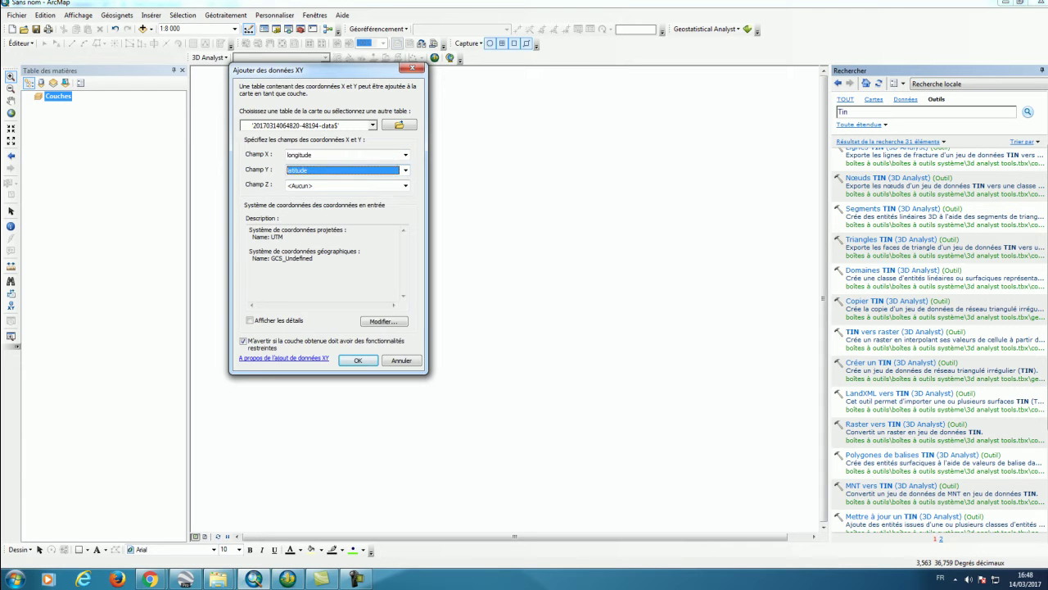
{"action": "left_click", "coordinate": [405, 186]}
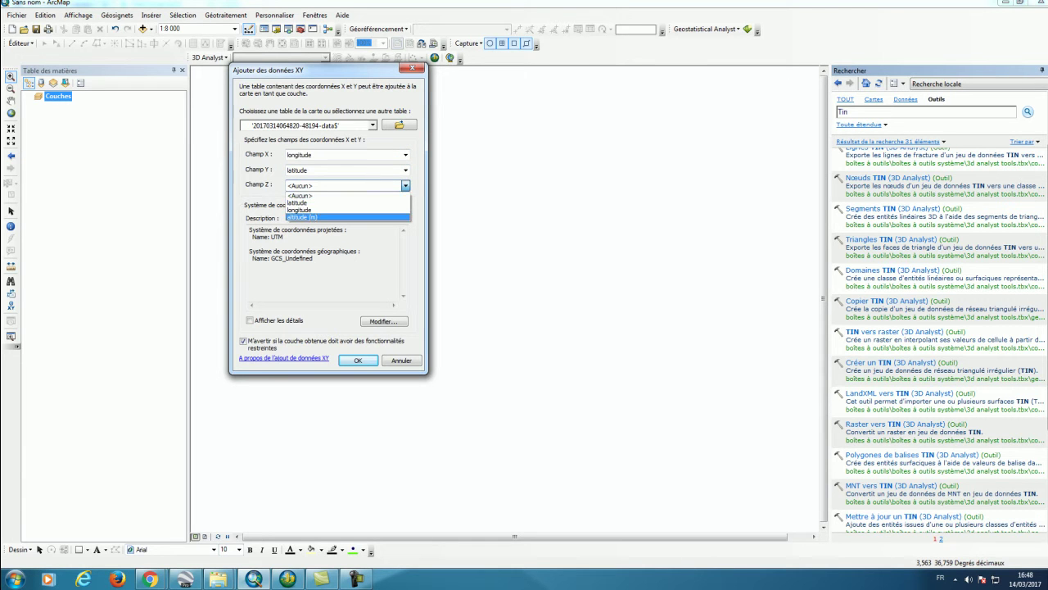
{"action": "key", "text": "Return"}
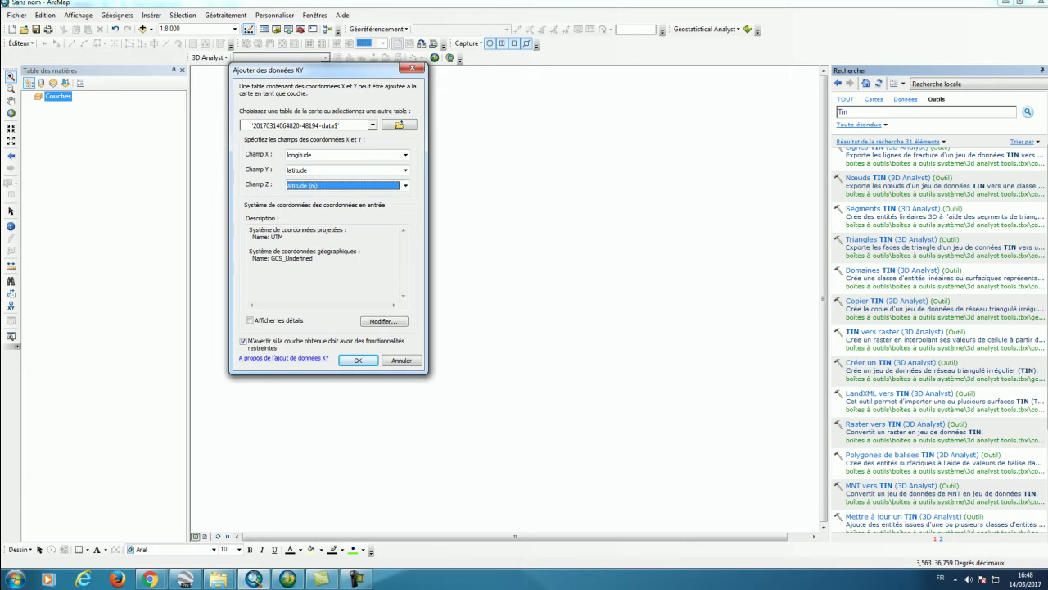
{"action": "left_click_drag", "start_coordinate": [254, 230], "coordinate": [250, 265]}
{"action": "left_click", "coordinate": [357, 361]}
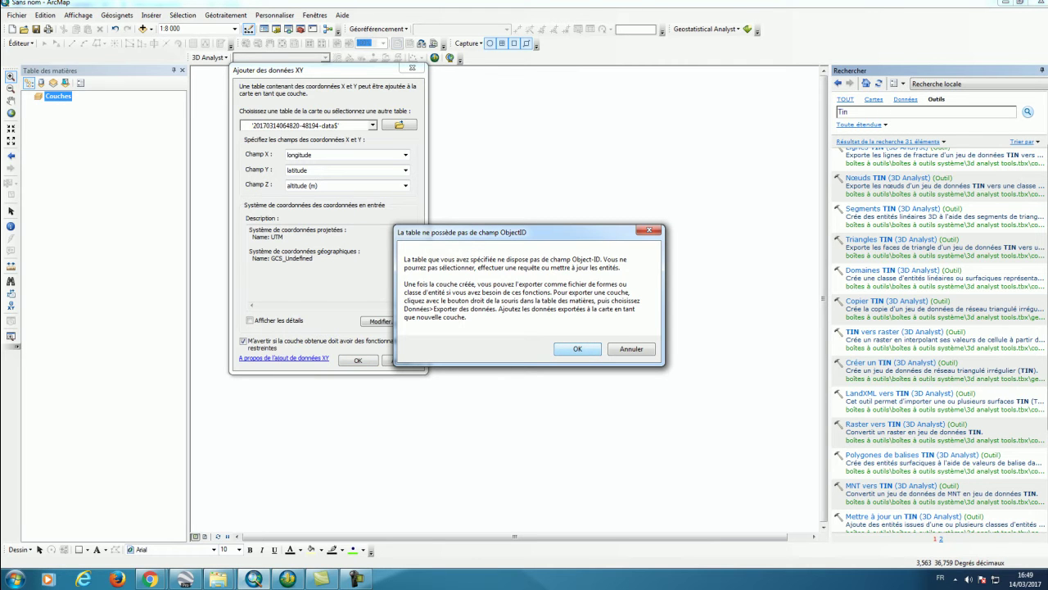
{"action": "key", "text": "Return"}
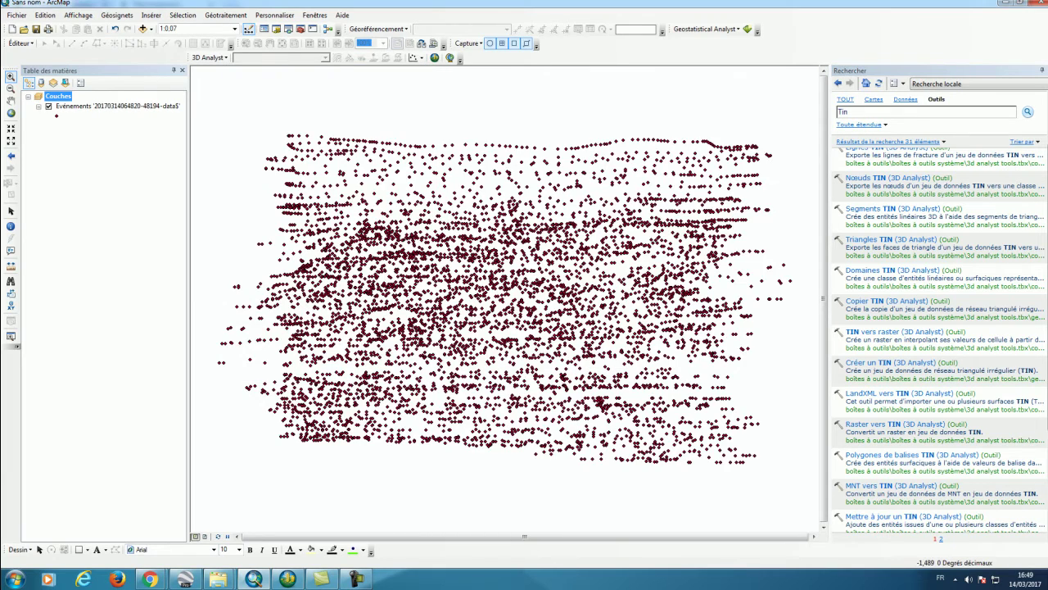
{"action": "left_click", "coordinate": [11, 101]}
{"action": "left_click_drag", "start_coordinate": [425, 294], "coordinate": [420, 263]}
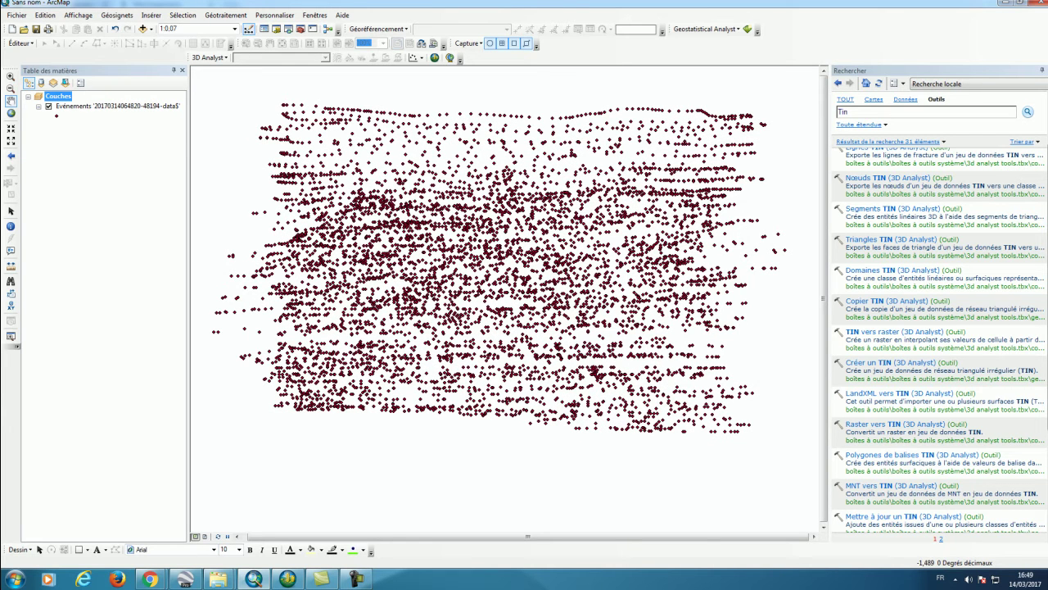
{"action": "left_click", "coordinate": [117, 106]}
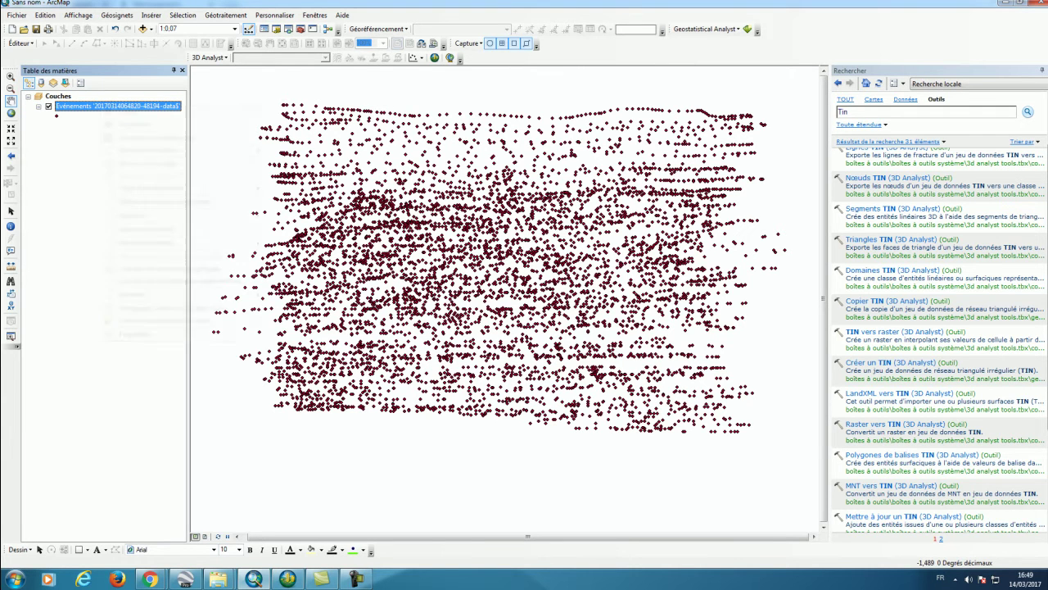
{"action": "right_click", "coordinate": [99, 107]}
{"action": "mouse_move", "coordinate": [164, 294]}
{"action": "left_click", "coordinate": [312, 320]}
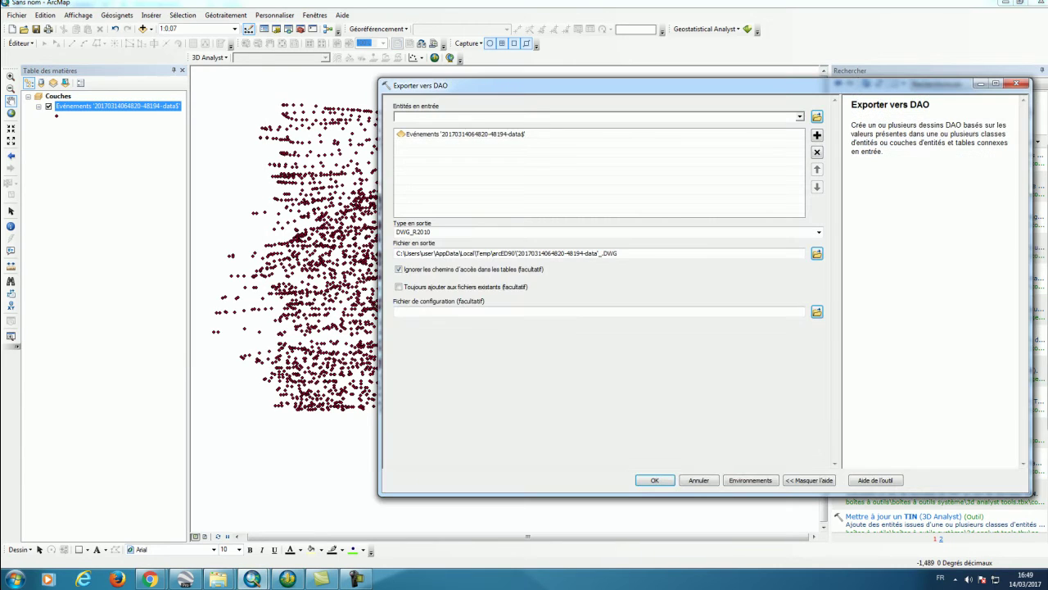
{"action": "left_click", "coordinate": [1017, 83]}
Step: Export the XY events layer's data as a shapefile named DEM_point in the test_DEM2 folder and add it to the map
{"action": "right_click", "coordinate": [88, 106]}
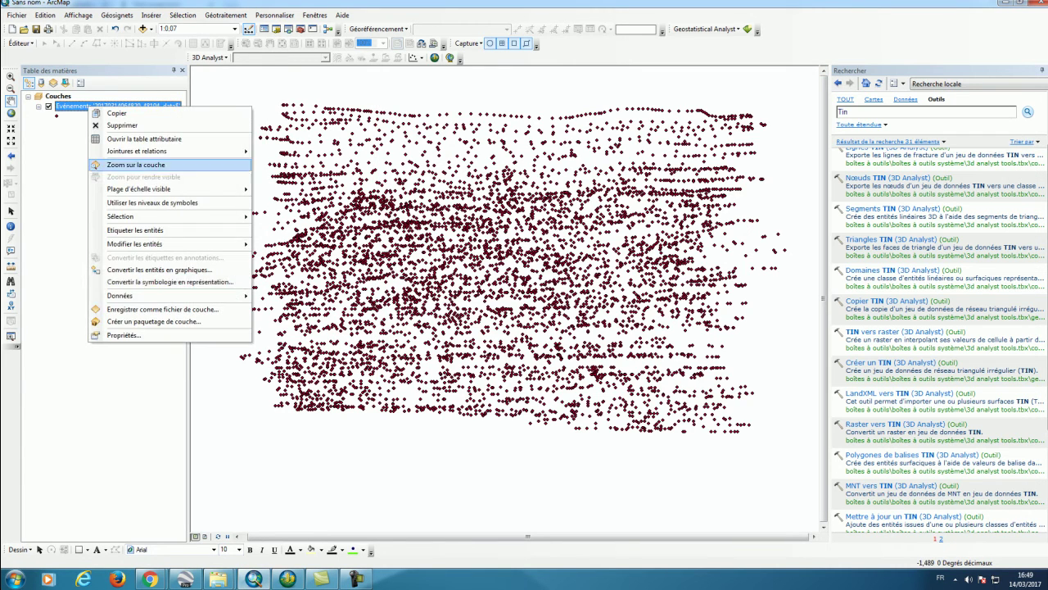
{"action": "mouse_move", "coordinate": [164, 295]}
{"action": "left_click", "coordinate": [303, 308]}
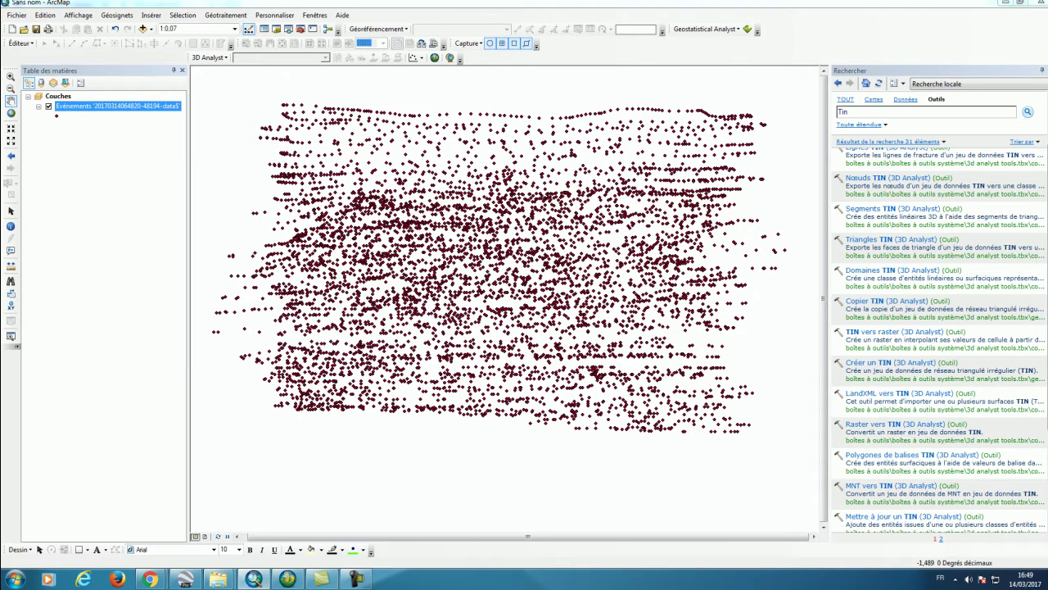
{"action": "left_click", "coordinate": [604, 307]}
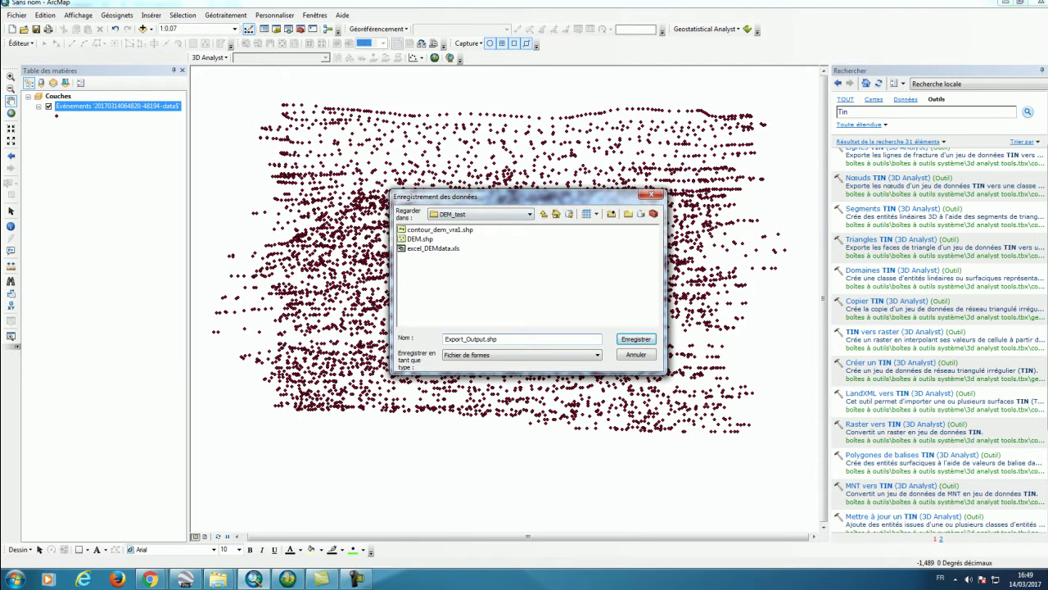
{"action": "left_click", "coordinate": [544, 214]}
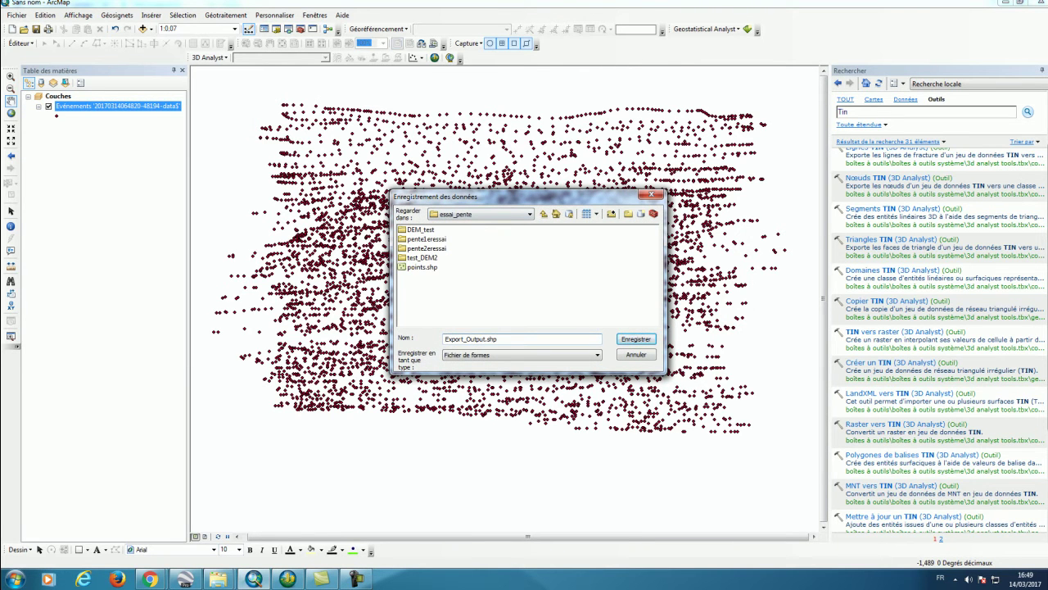
{"action": "double_click", "coordinate": [422, 258]}
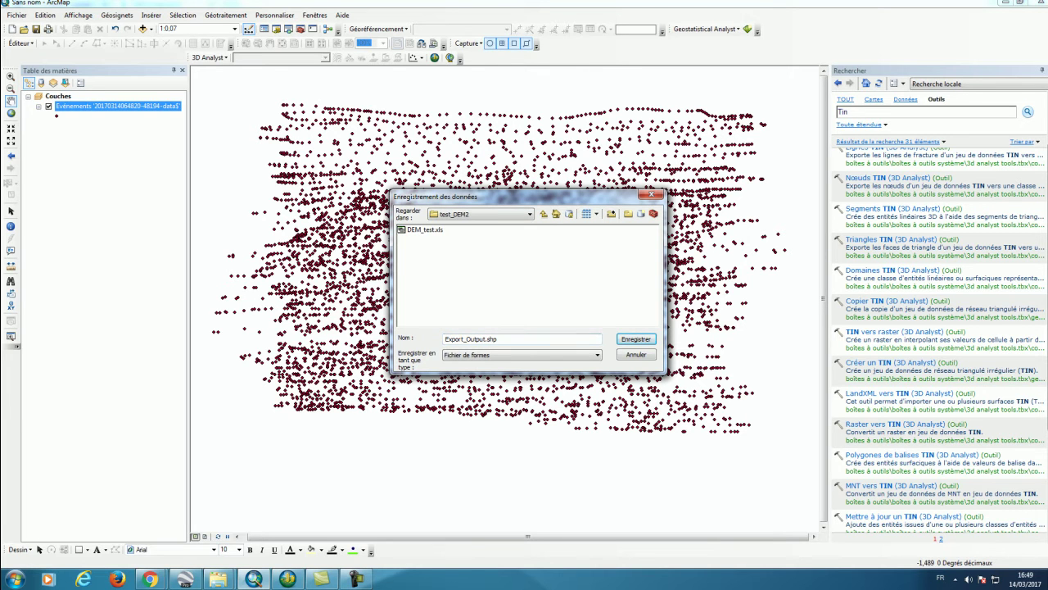
{"action": "left_click", "coordinate": [498, 338]}
{"action": "double_click", "coordinate": [466, 339]}
{"action": "type", "text": "DEM_point"}
{"action": "key", "text": "Return"}
{"action": "key", "text": "Return"}
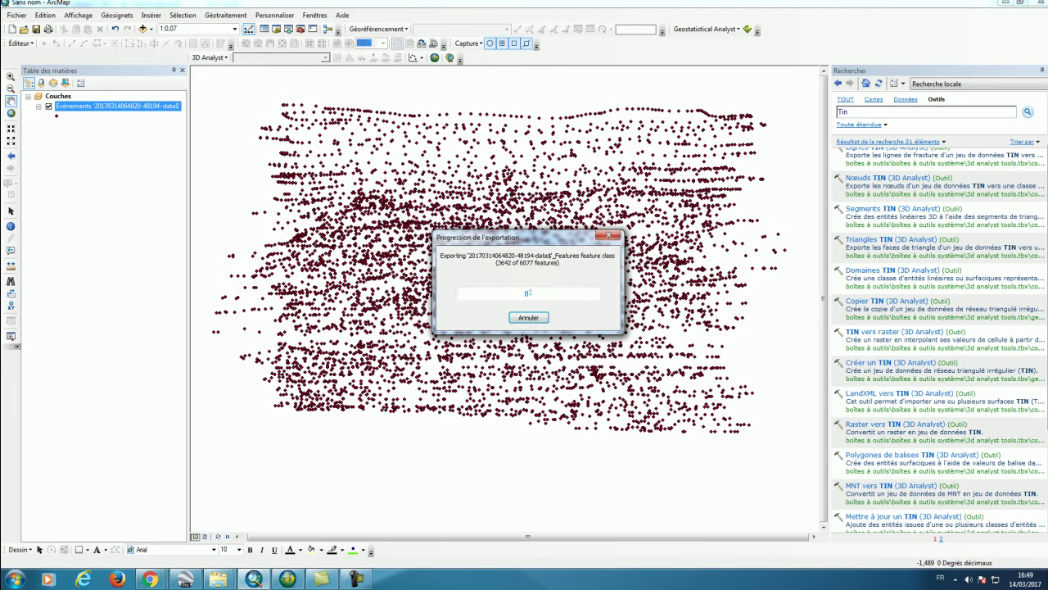
{"action": "left_click", "coordinate": [574, 325]}
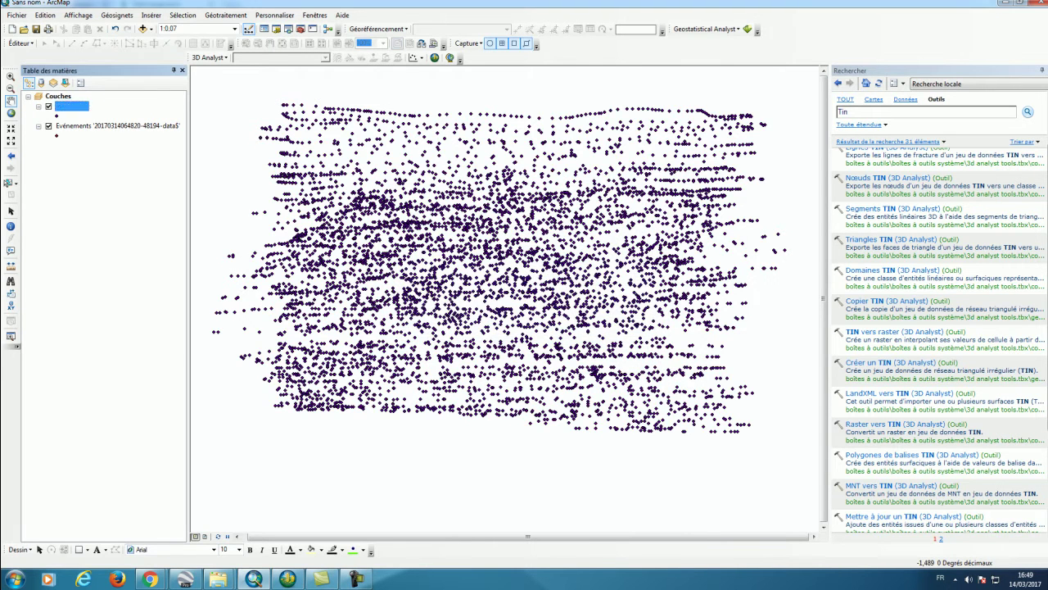
Step: Remove the XY events layer from the map and switch the DEM_point layer's visibility off and on again
{"action": "right_click", "coordinate": [76, 125]}
{"action": "left_click", "coordinate": [98, 144]}
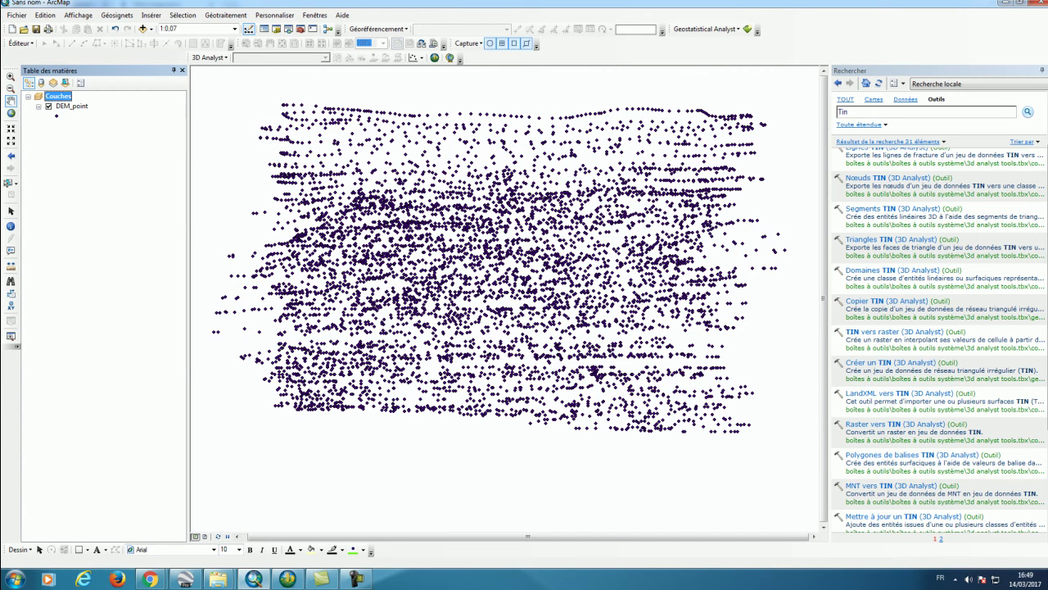
{"action": "left_click", "coordinate": [49, 107]}
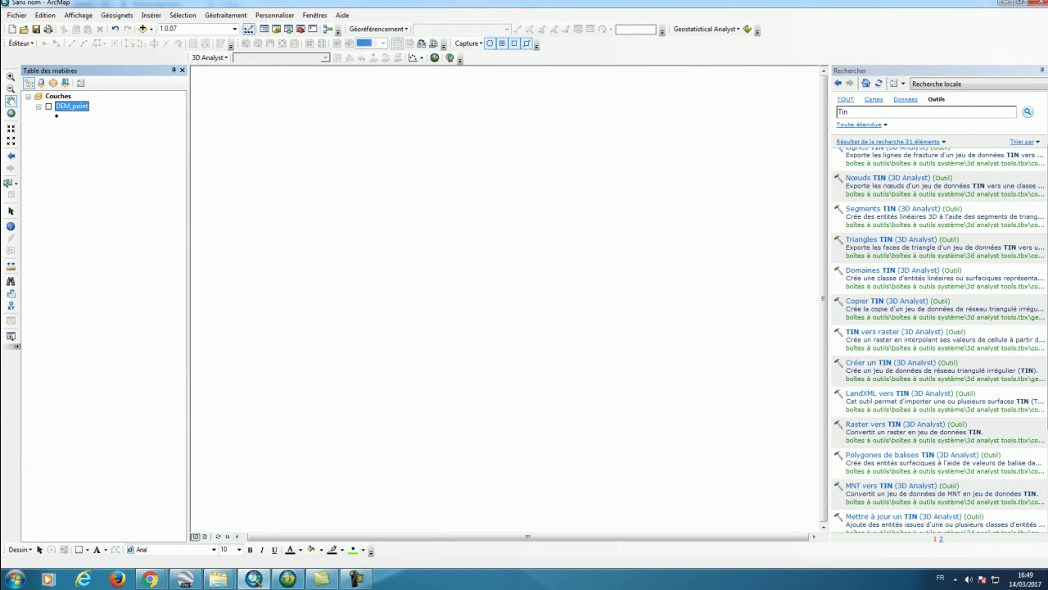
{"action": "left_click", "coordinate": [49, 107]}
Step: Examine the latitude, longitude and altitude columns in DEM_point's attribute table, and close the table
{"action": "key", "text": "ctrl+t"}
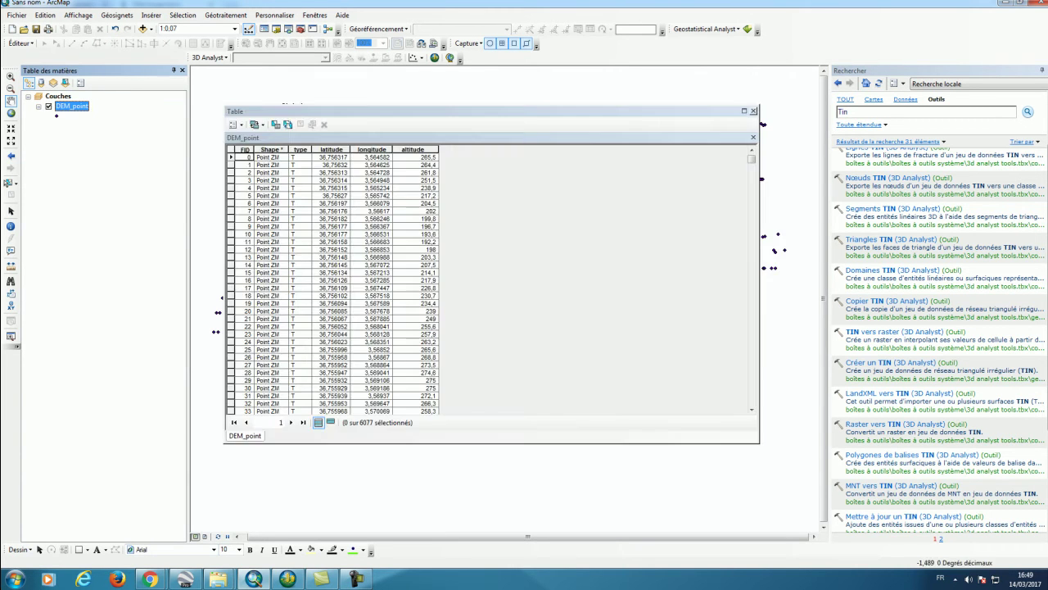
{"action": "left_click_drag", "start_coordinate": [331, 150], "coordinate": [413, 150]}
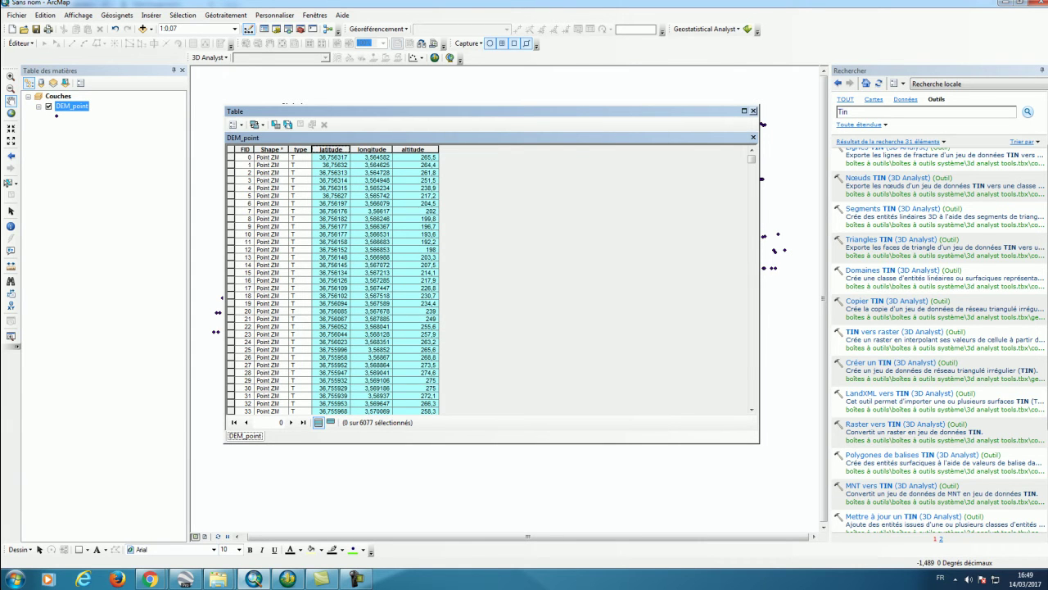
{"action": "left_click", "coordinate": [753, 110]}
{"action": "left_click_drag", "start_coordinate": [507, 262], "coordinate": [531, 280]}
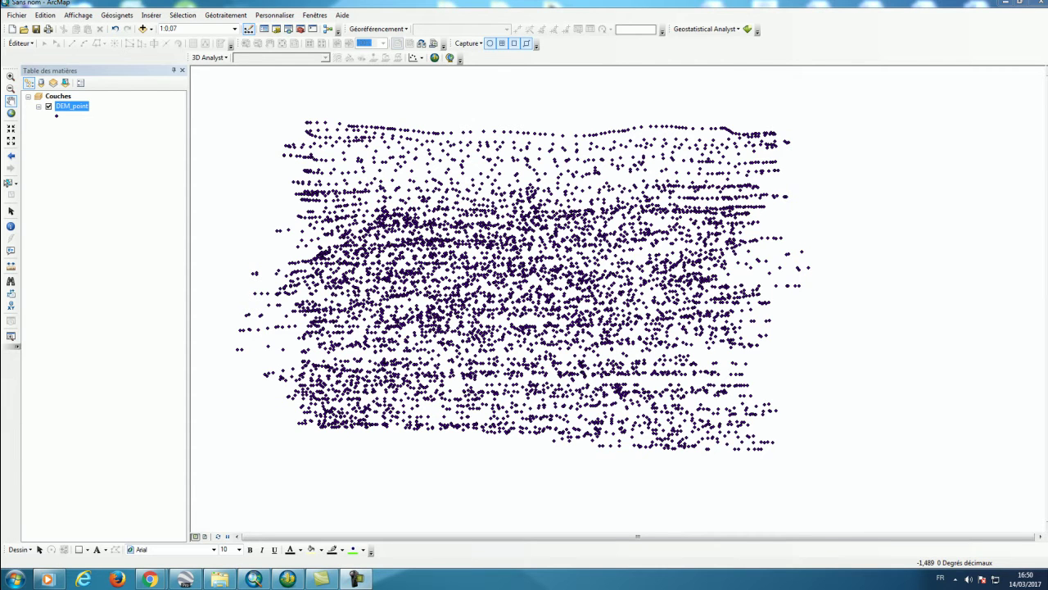
Step: Check that the Geostatistical Analyst toolbar is enabled and launch its Geostatistical Wizard
{"action": "right_click", "coordinate": [679, 49]}
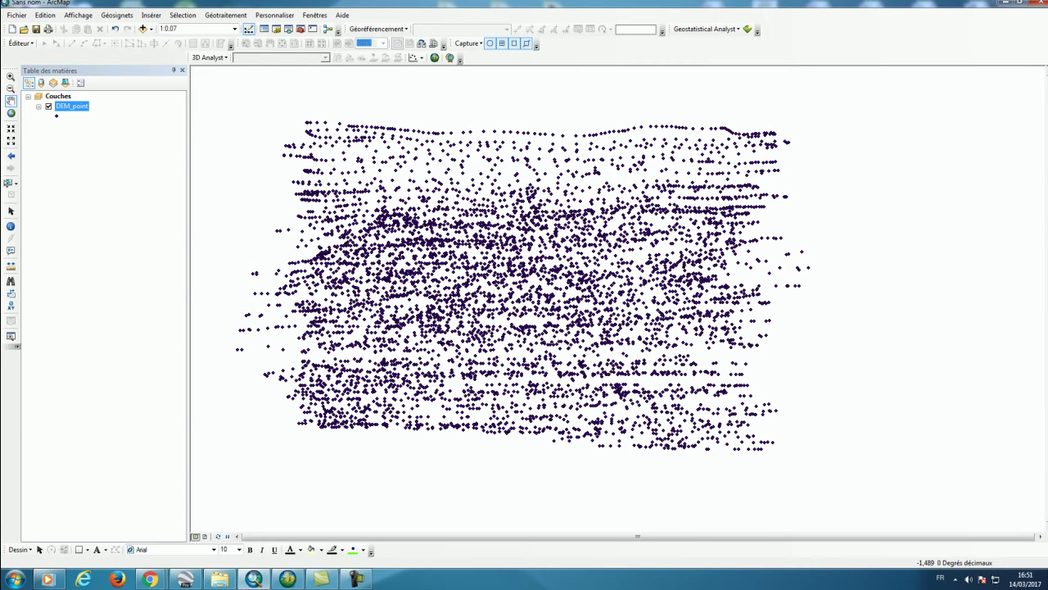
{"action": "right_click", "coordinate": [731, 30]}
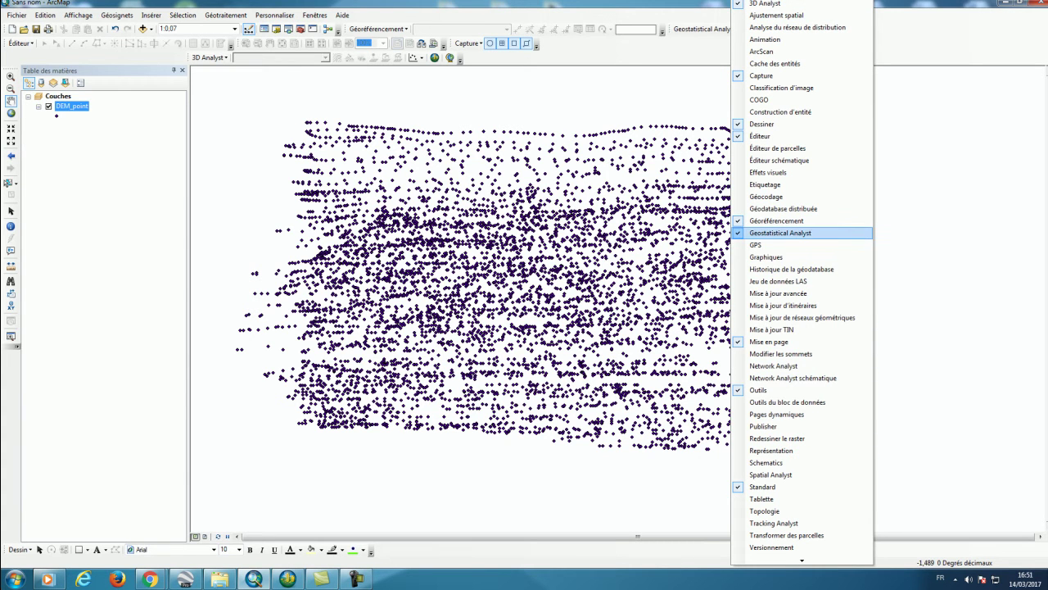
{"action": "left_click", "coordinate": [706, 29]}
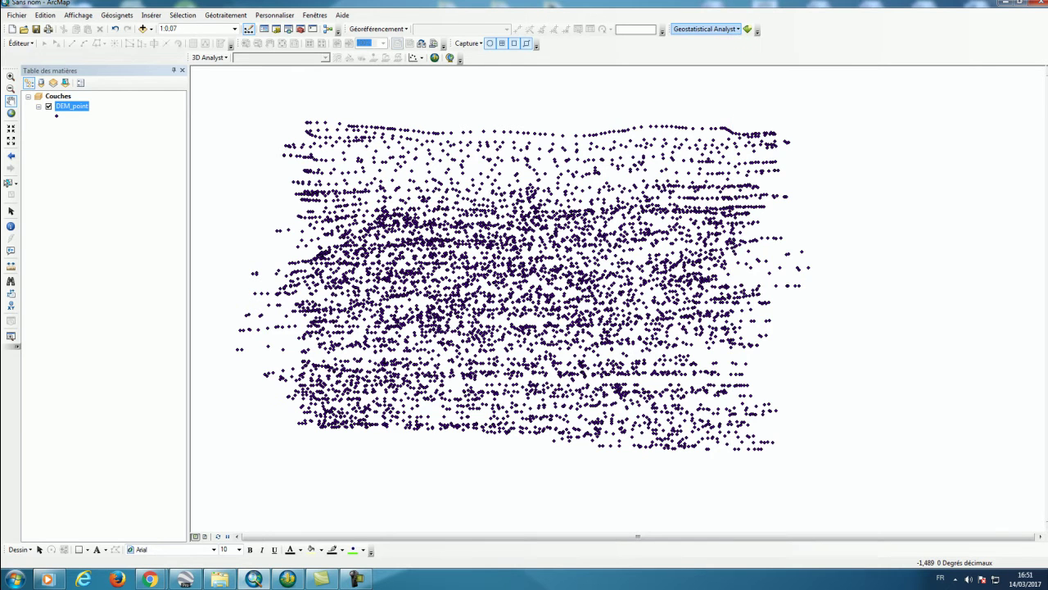
{"action": "left_click", "coordinate": [706, 29]}
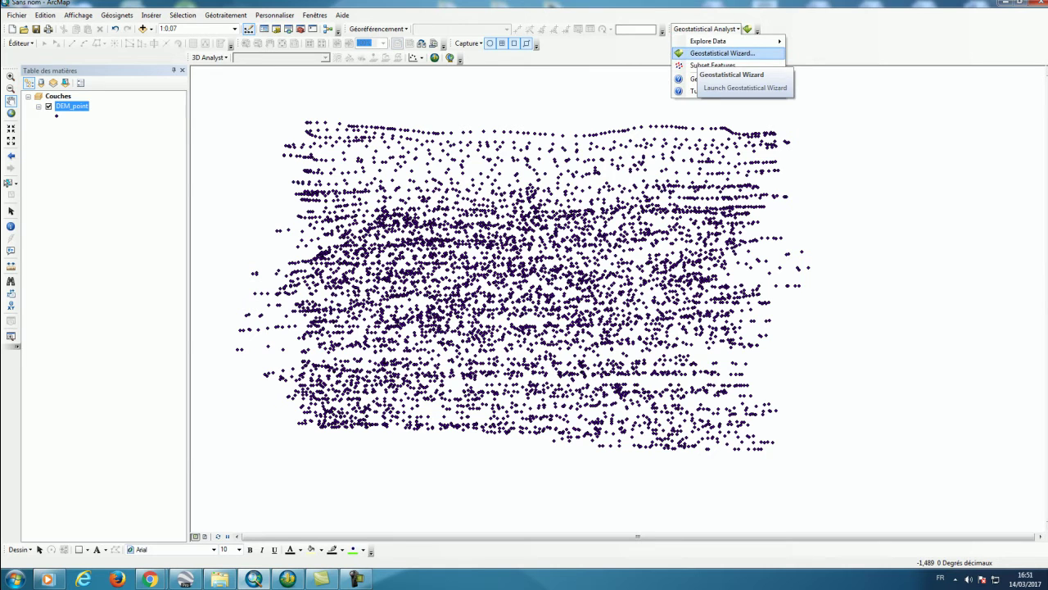
{"action": "left_click", "coordinate": [721, 52]}
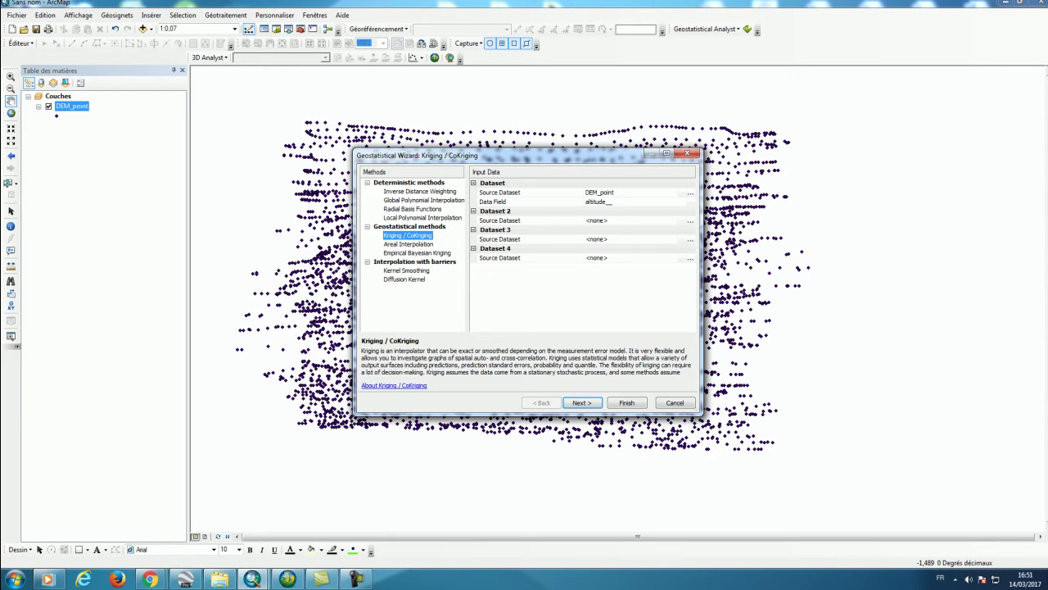
Step: Look through the deterministic interpolation methods and choose Kriging / CoKriging as the wizard's method
{"action": "left_click", "coordinate": [419, 191]}
{"action": "left_click", "coordinate": [423, 200]}
{"action": "left_click", "coordinate": [412, 209]}
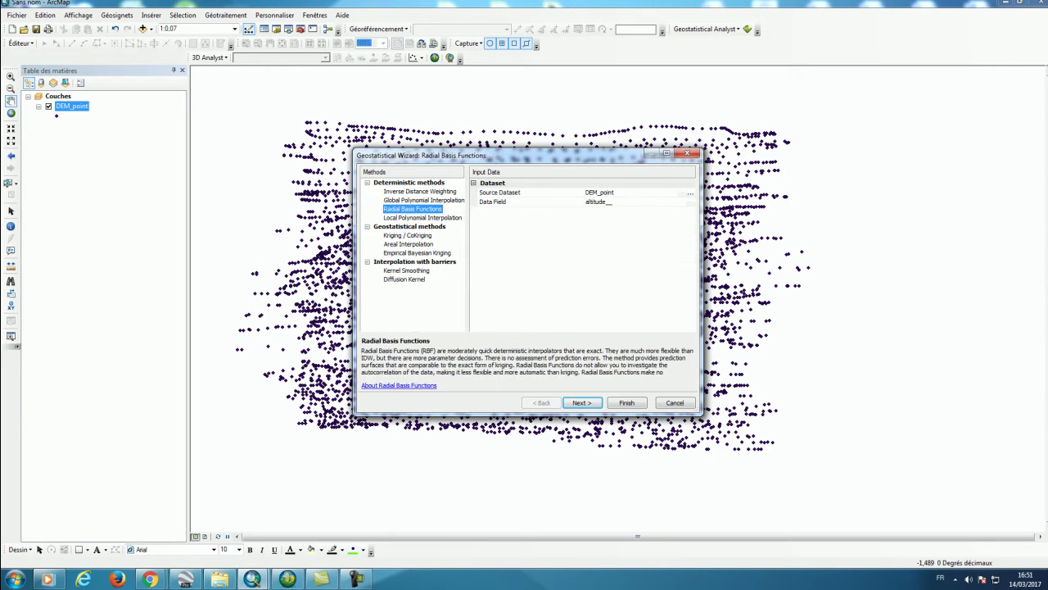
{"action": "key", "text": "Down"}
{"action": "key", "text": "Down"}
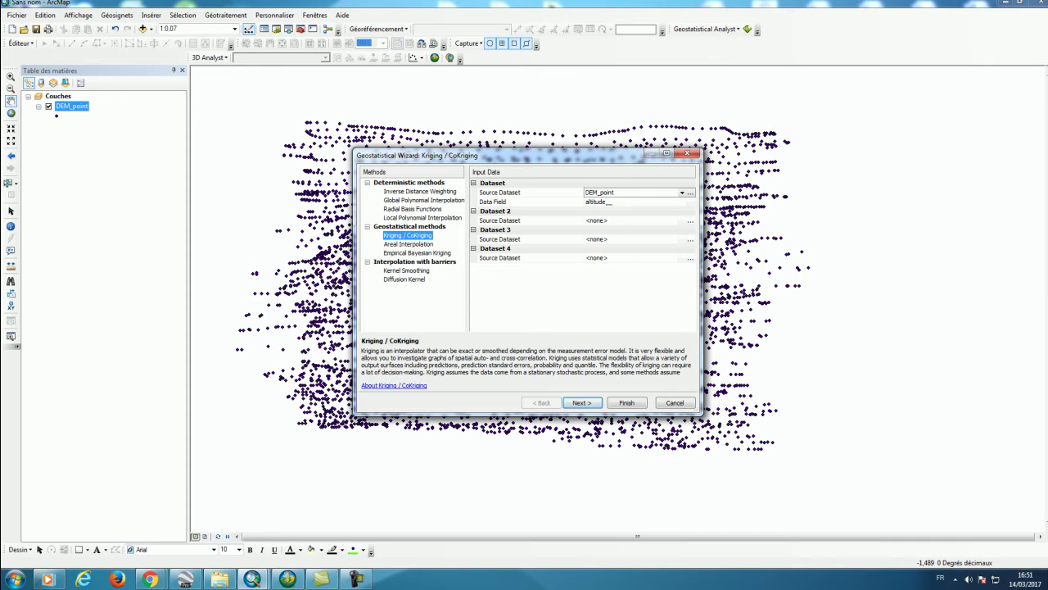
Step: Use DEM_point with the altitude data field as the kriging input, and handle coincident sample points with their mean
{"action": "left_click", "coordinate": [682, 193]}
{"action": "left_click", "coordinate": [635, 202]}
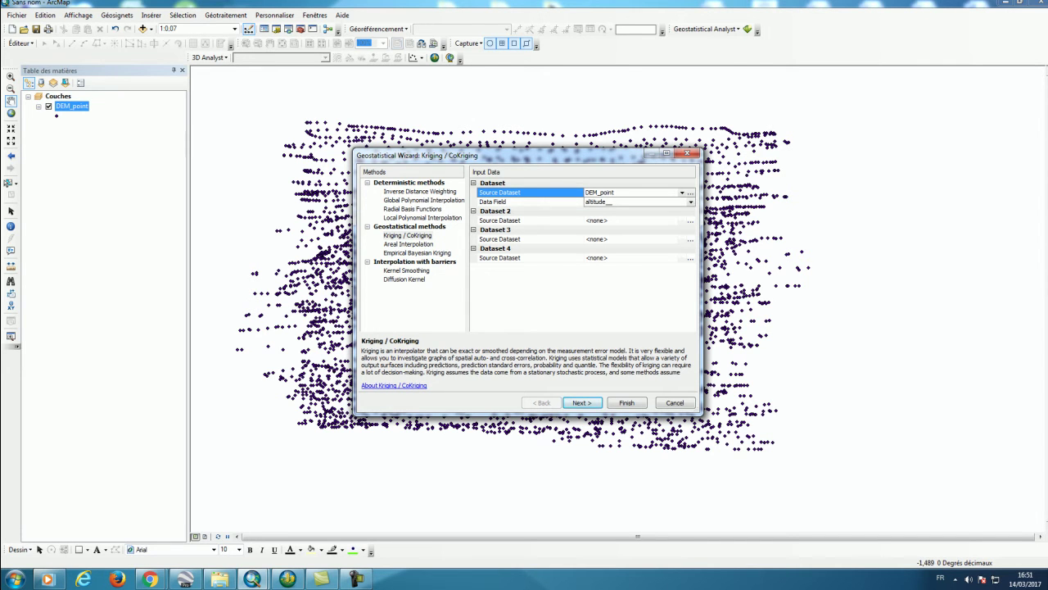
{"action": "left_click", "coordinate": [690, 201]}
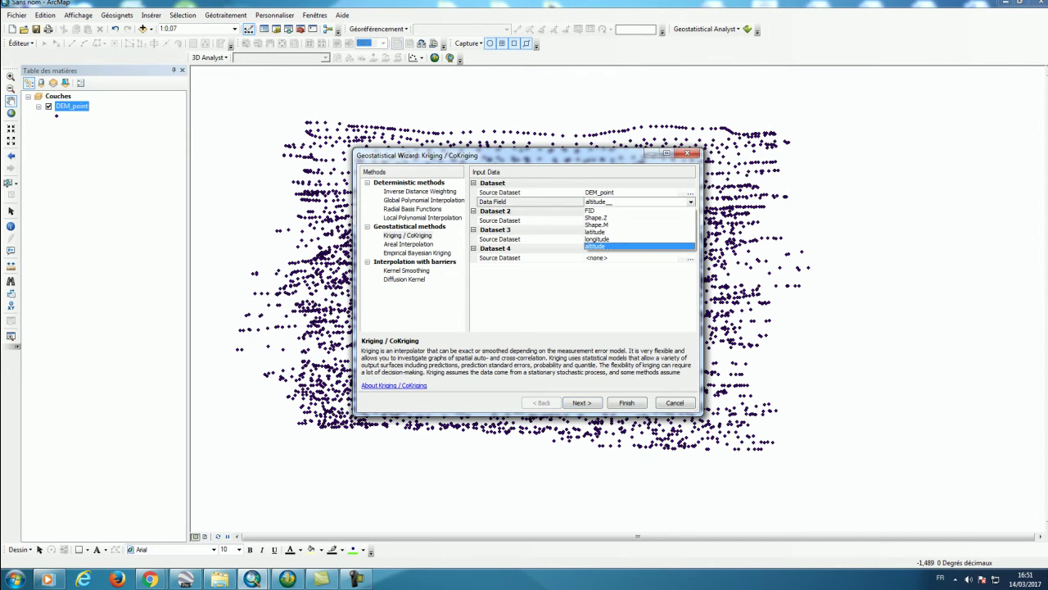
{"action": "left_click", "coordinate": [639, 246]}
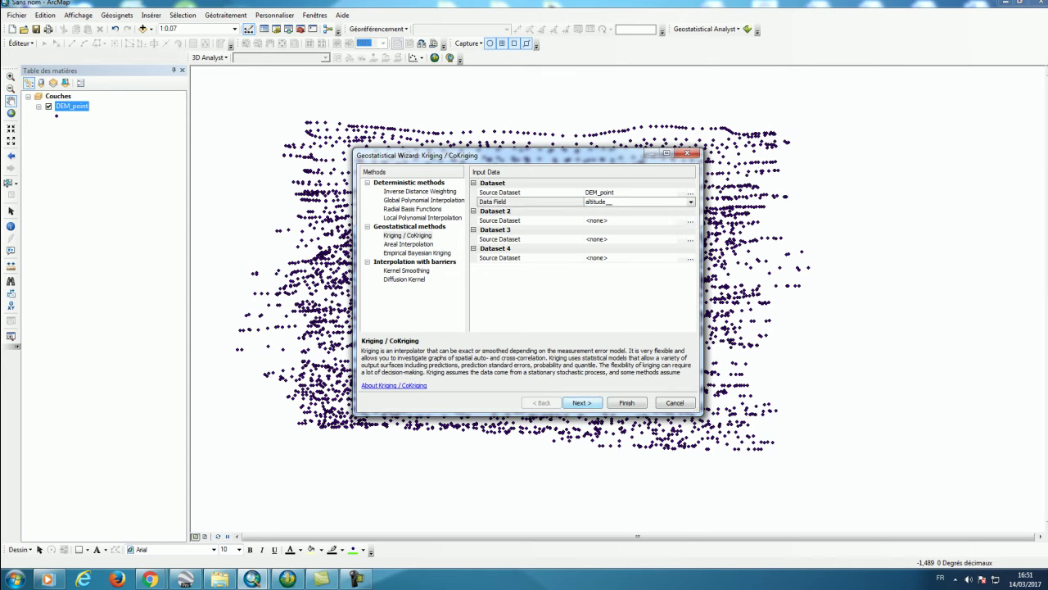
{"action": "key", "text": "Return"}
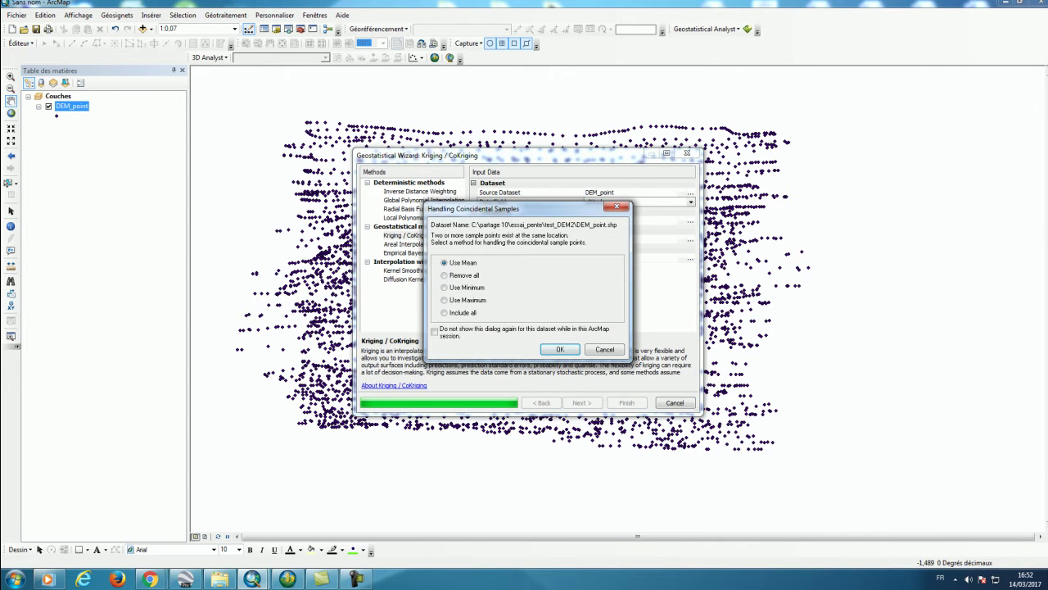
{"action": "key", "text": "Return"}
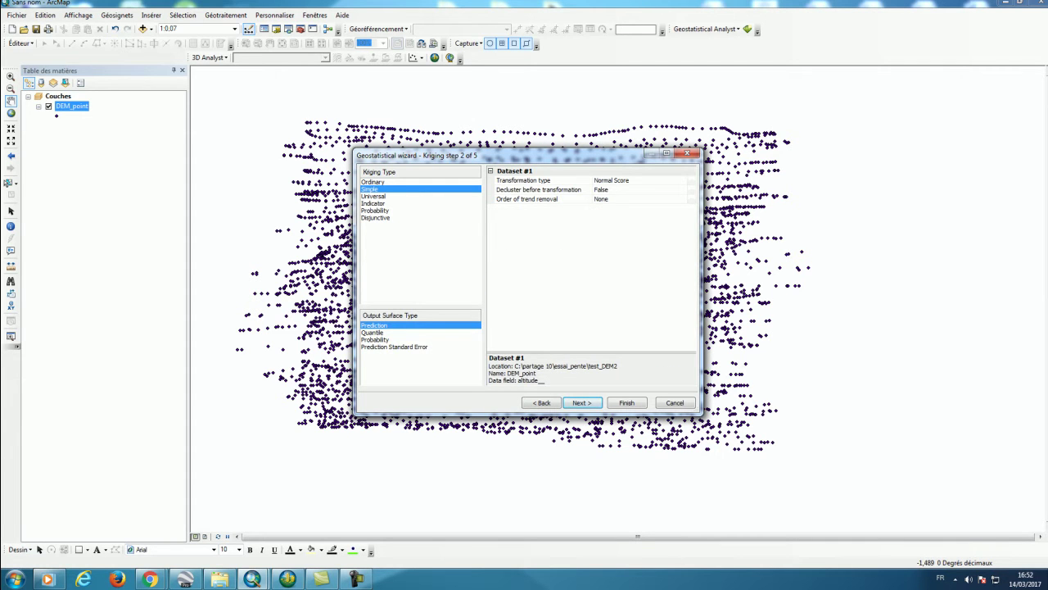
Step: Generate a Simple kriging Prediction surface with the wizard's default settings, and hide the DEM_point layer
{"action": "key", "text": "Return"}
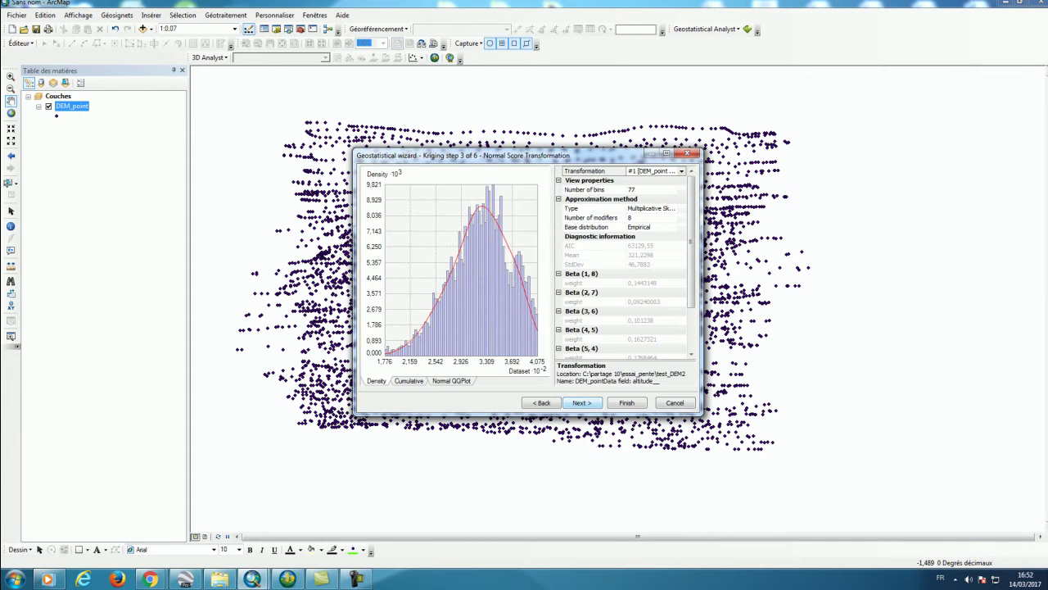
{"action": "key", "text": "Return"}
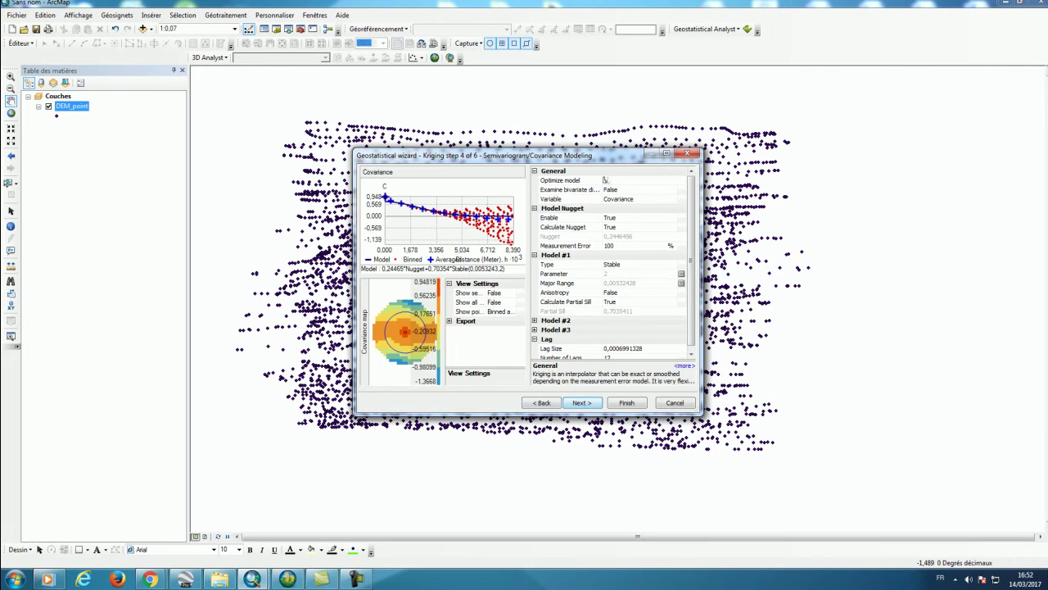
{"action": "key", "text": "Return"}
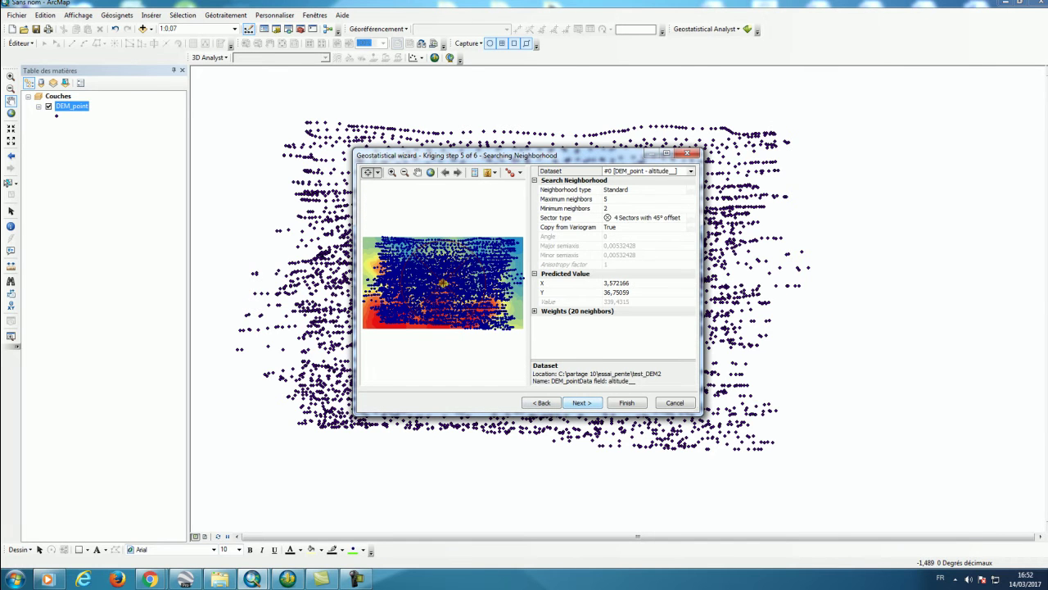
{"action": "key", "text": "Return"}
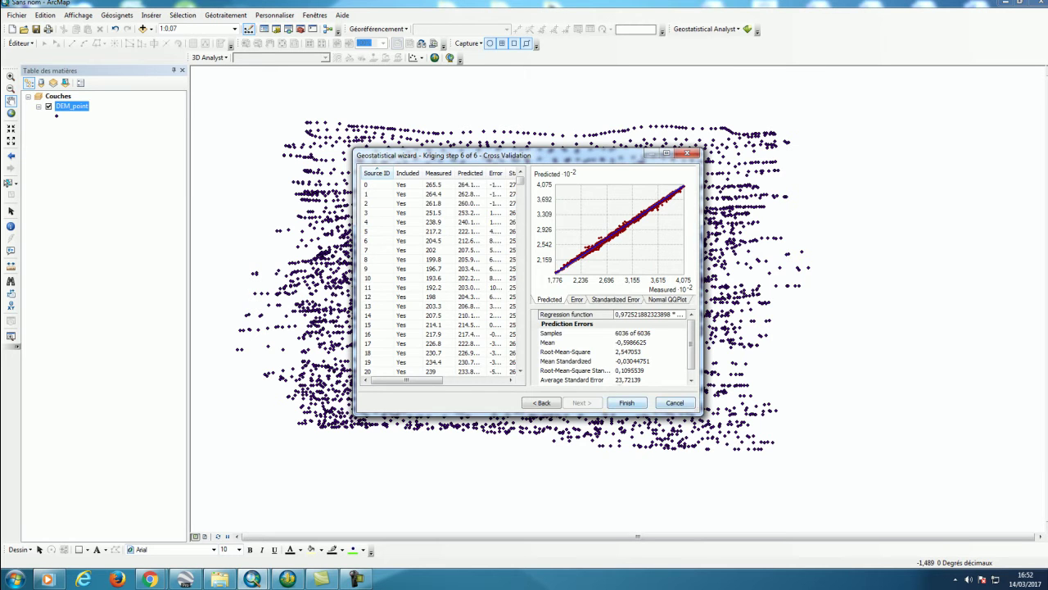
{"action": "key", "text": "Return"}
{"action": "key", "text": "Return"}
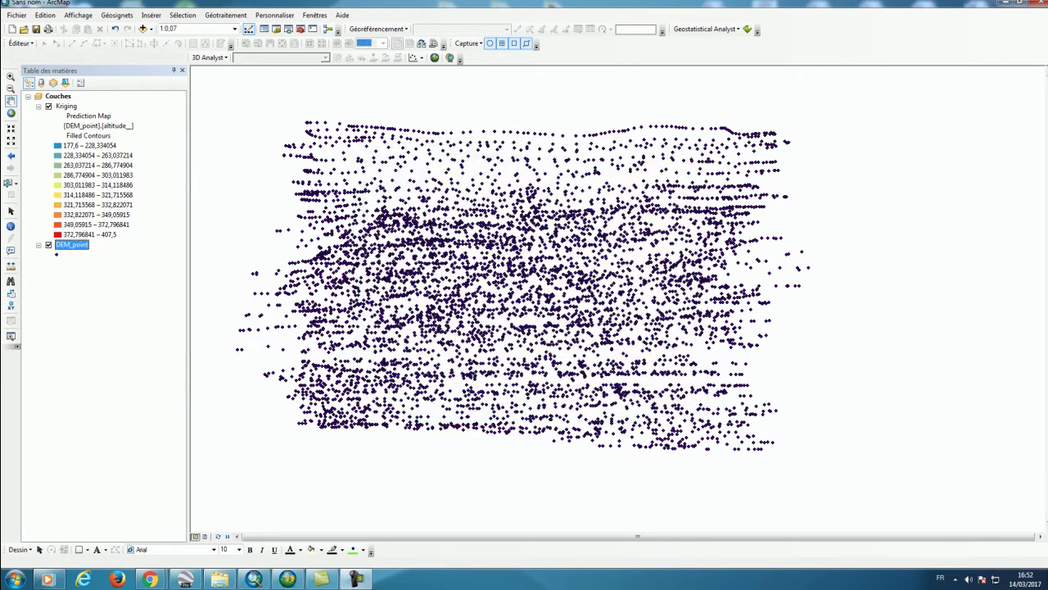
{"action": "left_click", "coordinate": [48, 245]}
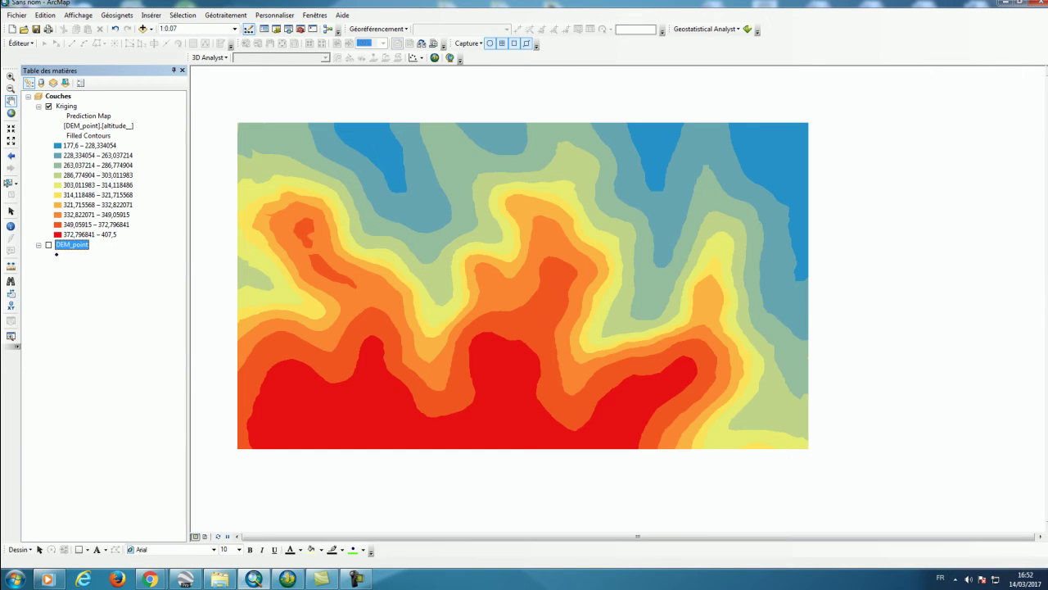
Step: Start the raster export of the Kriging layer, keeping Kriging as the input geostatistical layer
{"action": "left_click", "coordinate": [66, 106]}
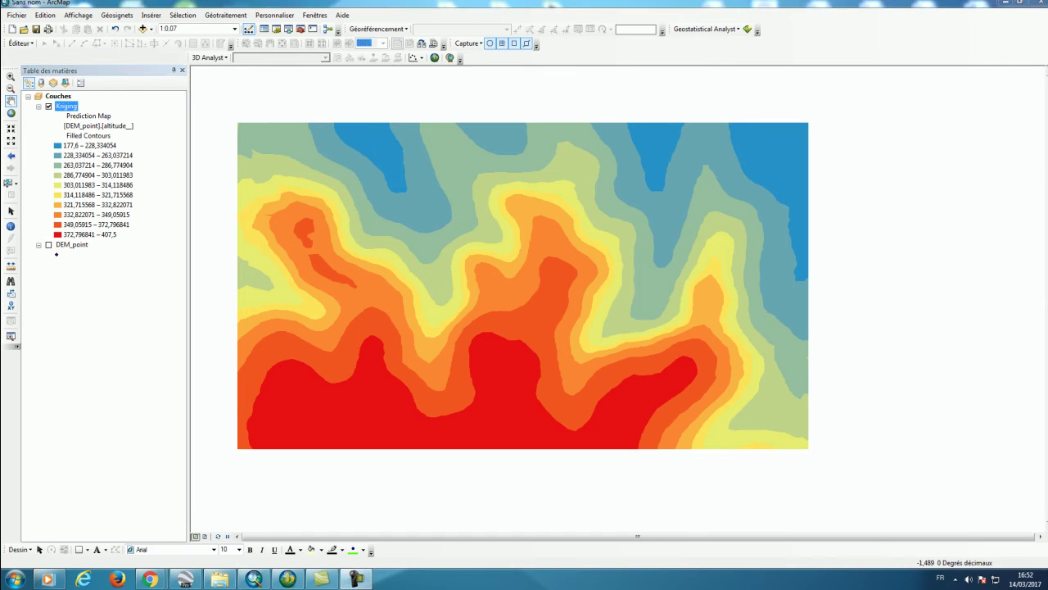
{"action": "right_click", "coordinate": [66, 107]}
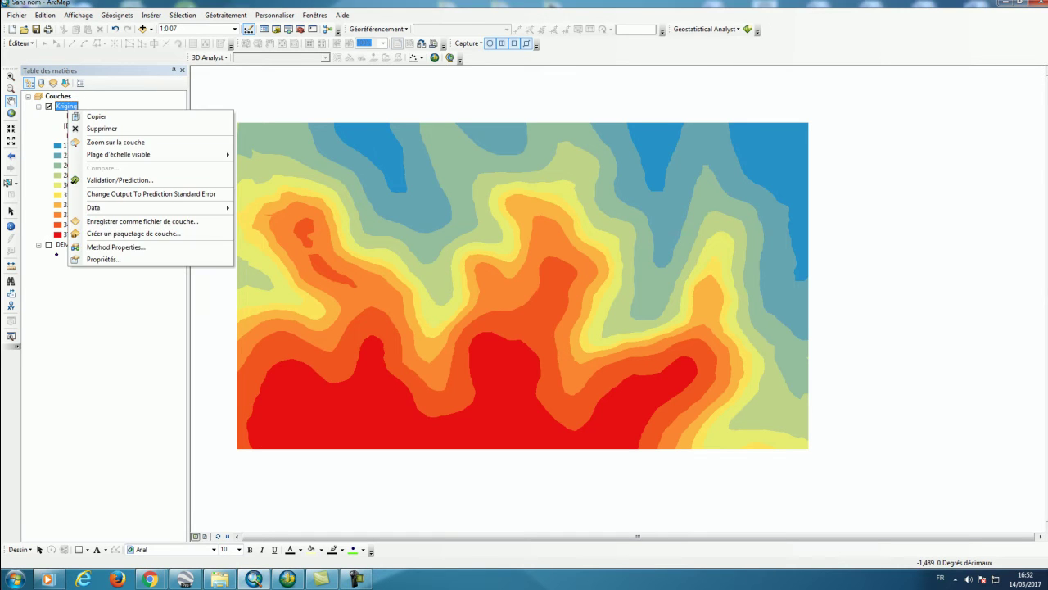
{"action": "mouse_move", "coordinate": [123, 208]}
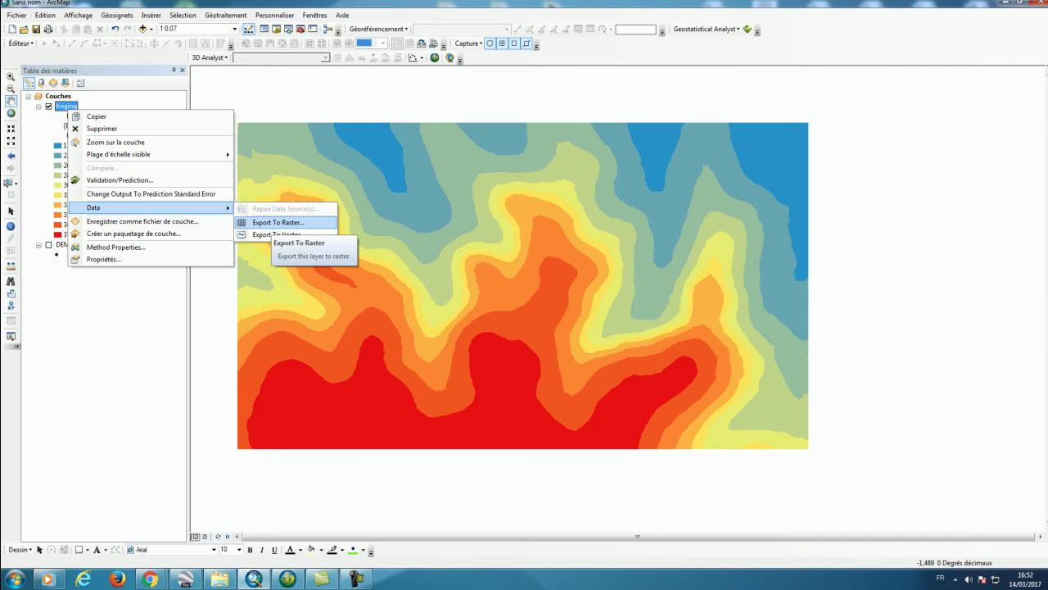
{"action": "left_click", "coordinate": [276, 222]}
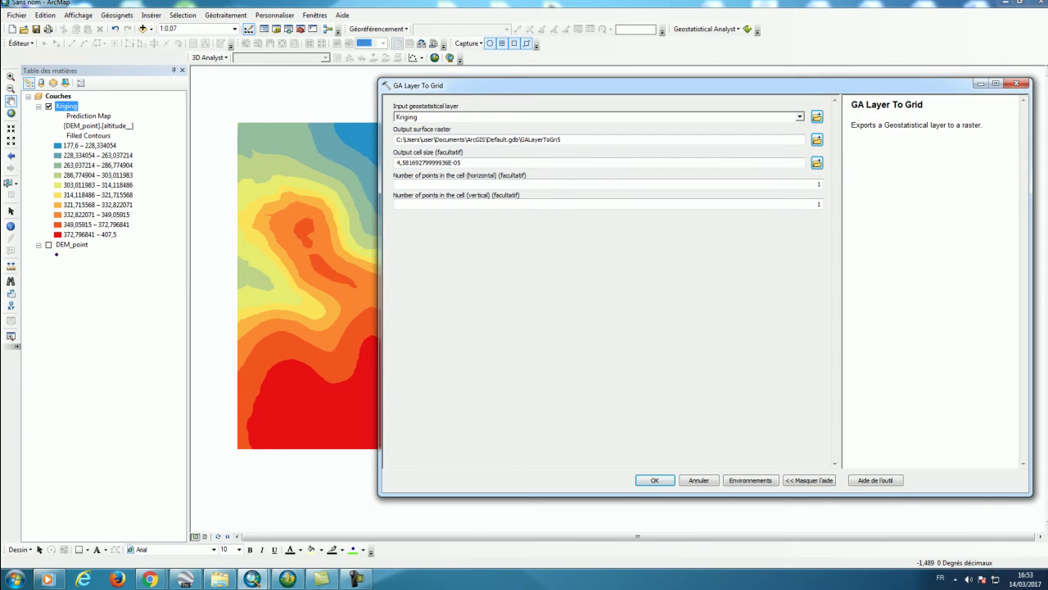
{"action": "left_click", "coordinate": [799, 116]}
{"action": "left_click", "coordinate": [429, 127]}
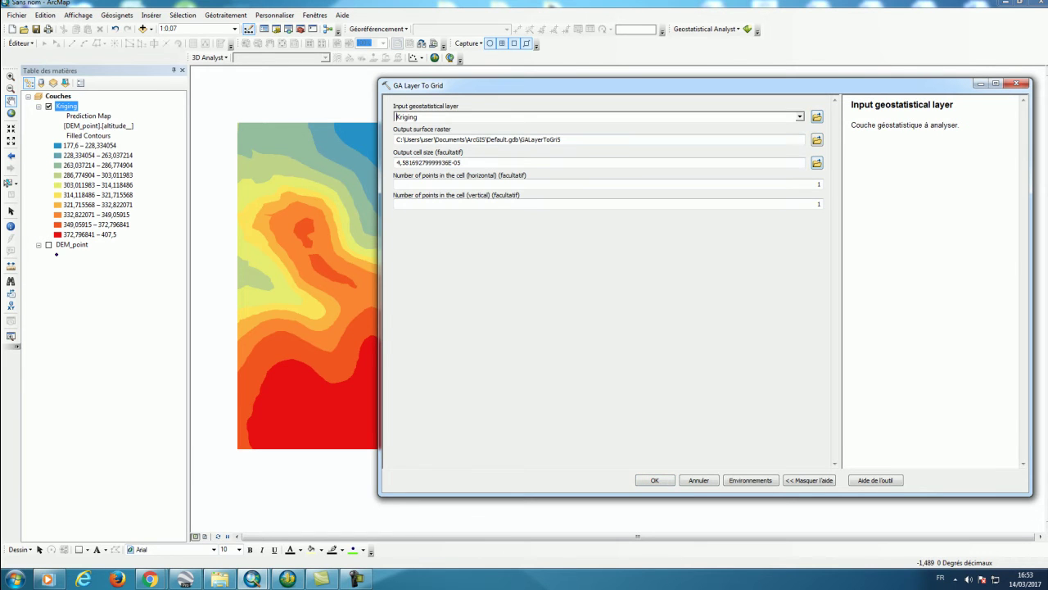
Step: Set the output surface raster to dem_raster in the test_DEM2 folder and run the export
{"action": "left_click", "coordinate": [816, 140]}
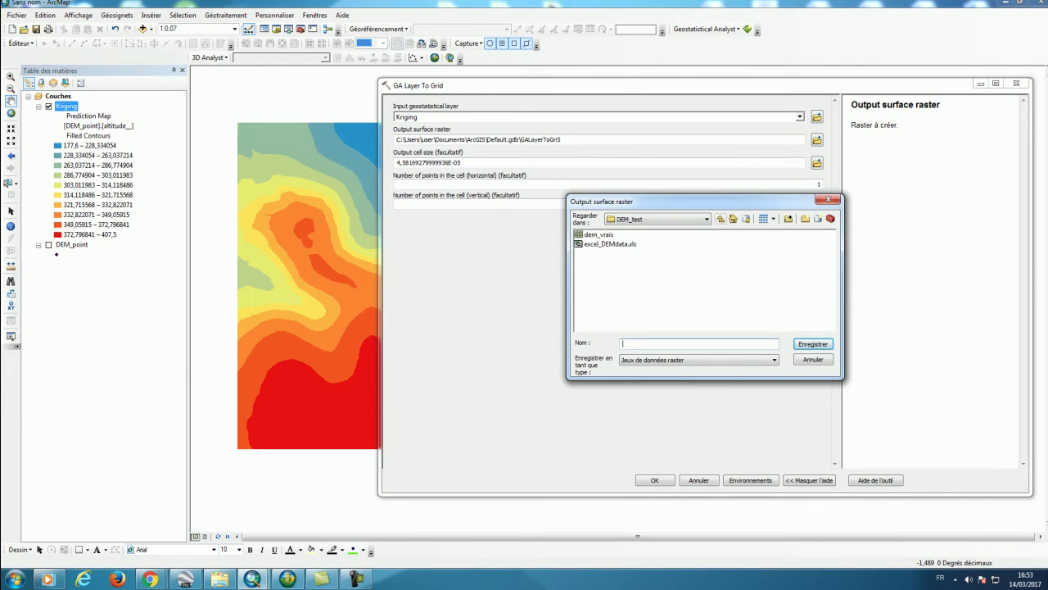
{"action": "left_click", "coordinate": [720, 219]}
{"action": "left_click", "coordinate": [598, 262]}
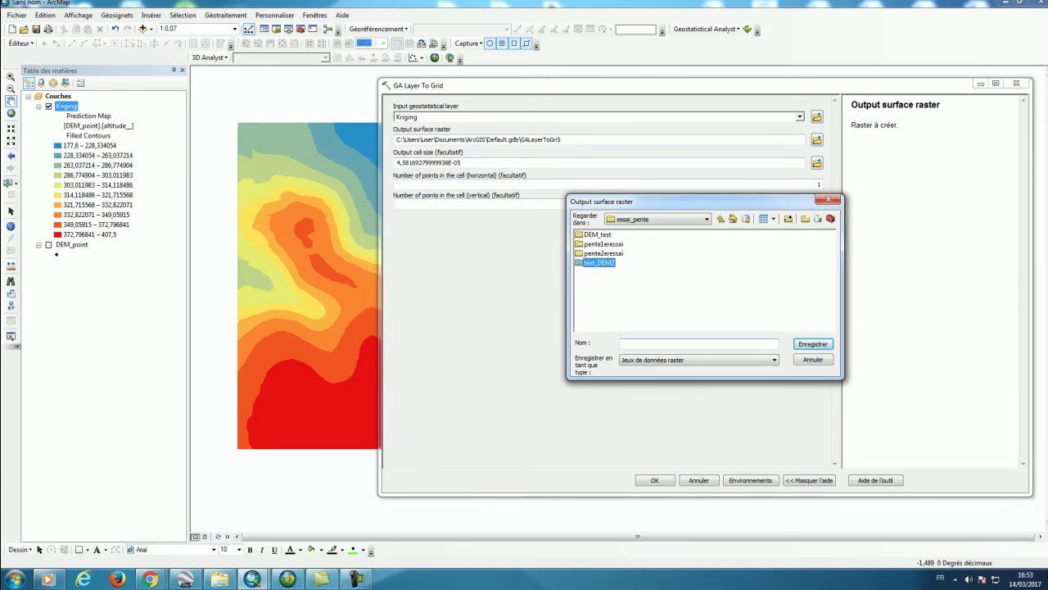
{"action": "double_click", "coordinate": [599, 262]}
{"action": "left_click", "coordinate": [699, 344]}
{"action": "type", "text": "dem"}
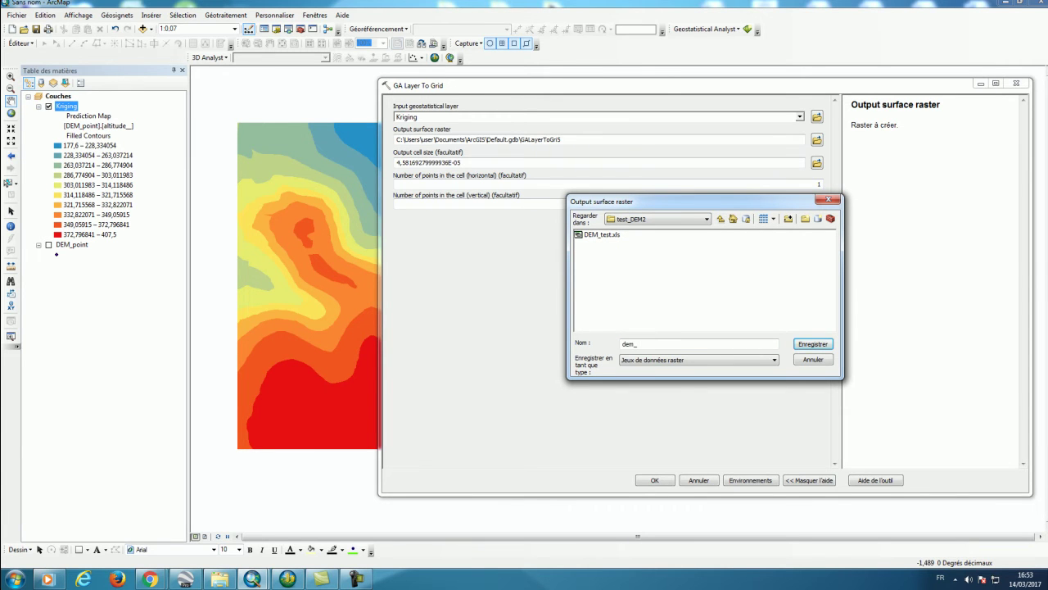
{"action": "type", "text": "_raster"}
{"action": "key", "text": "Return"}
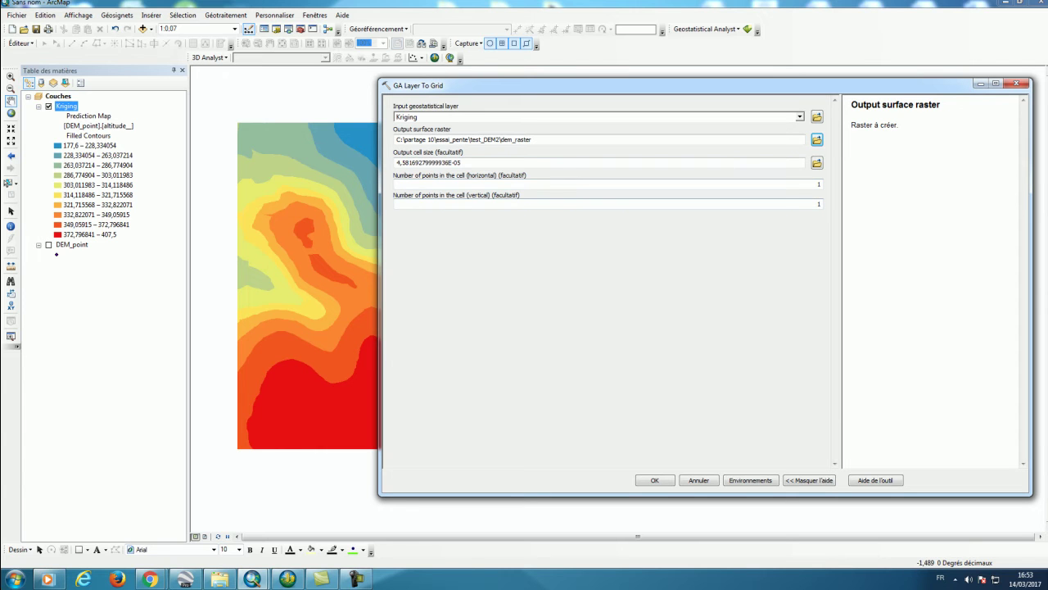
{"action": "key", "text": "Return"}
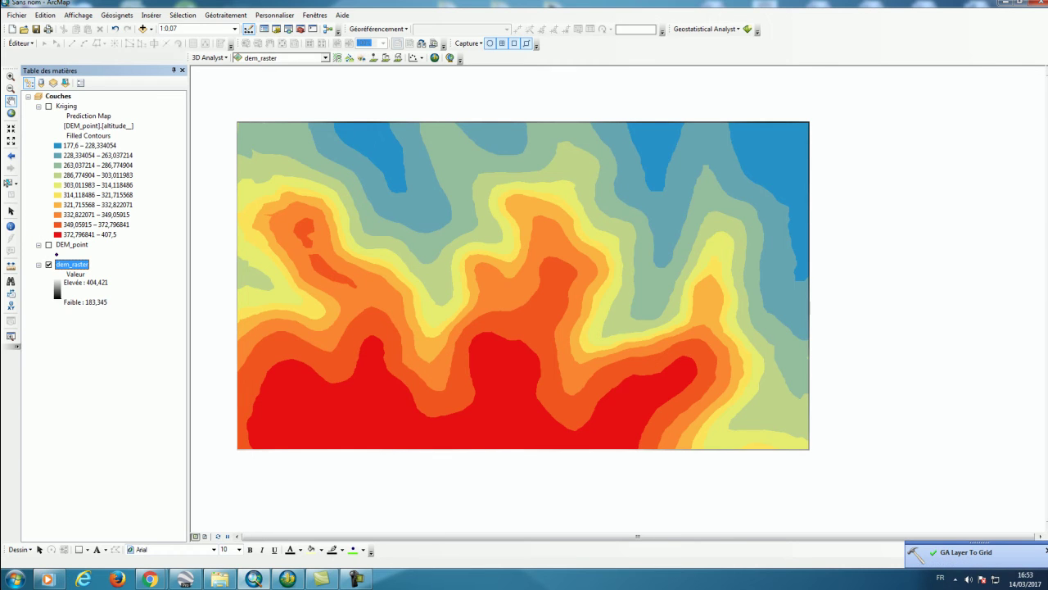
Step: Hide the Kriging layer and move dem_raster to the top of the layer order
{"action": "left_click", "coordinate": [49, 107]}
{"action": "left_click_drag", "start_coordinate": [72, 265], "coordinate": [72, 102]}
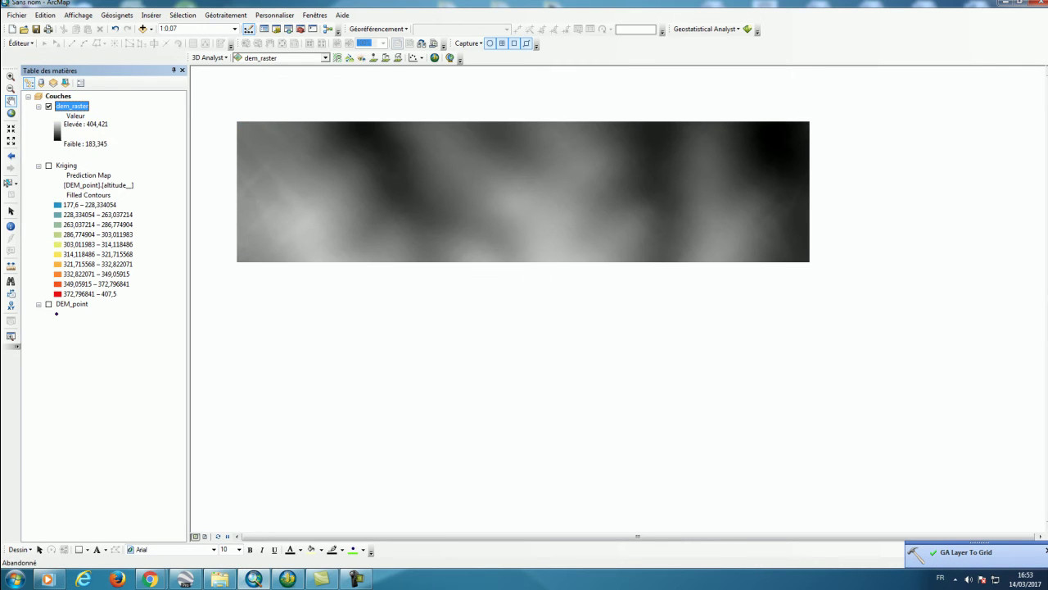
Step: Symbolize dem_raster as classified values with 10 classes and the green-to-brown-to-white elevation colour ramp
{"action": "double_click", "coordinate": [72, 106]}
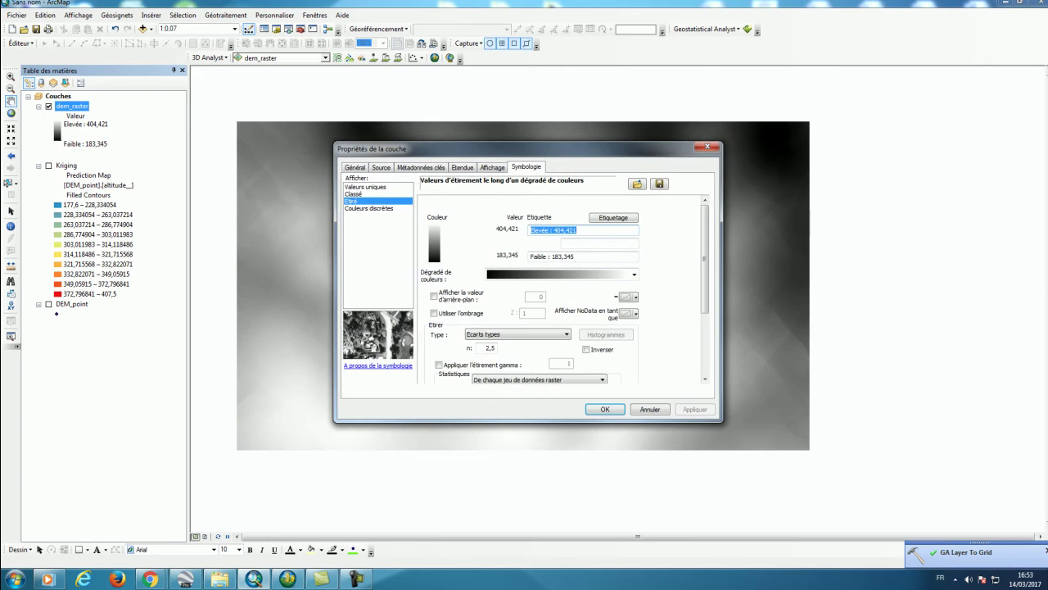
{"action": "left_click", "coordinate": [353, 195]}
{"action": "left_click", "coordinate": [571, 323]}
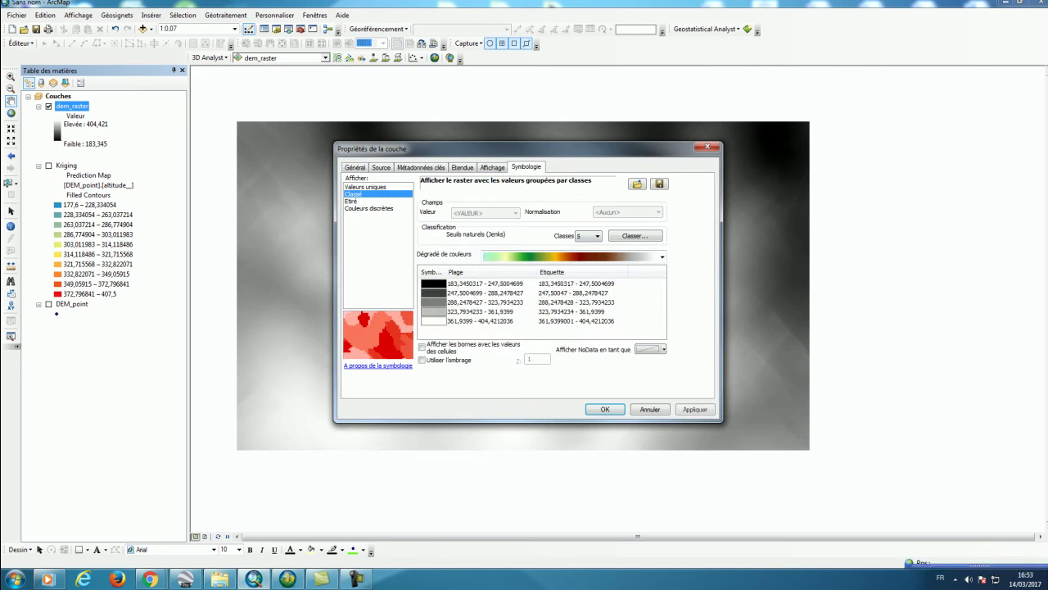
{"action": "left_click", "coordinate": [597, 236]}
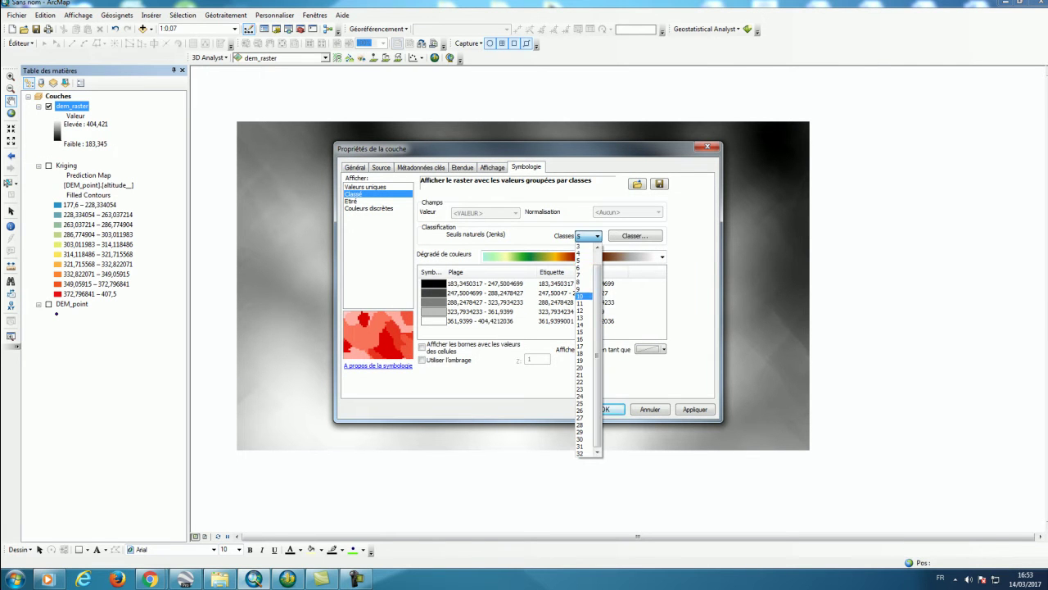
{"action": "left_click", "coordinate": [583, 296]}
{"action": "left_click", "coordinate": [662, 256]}
{"action": "left_click", "coordinate": [662, 257]}
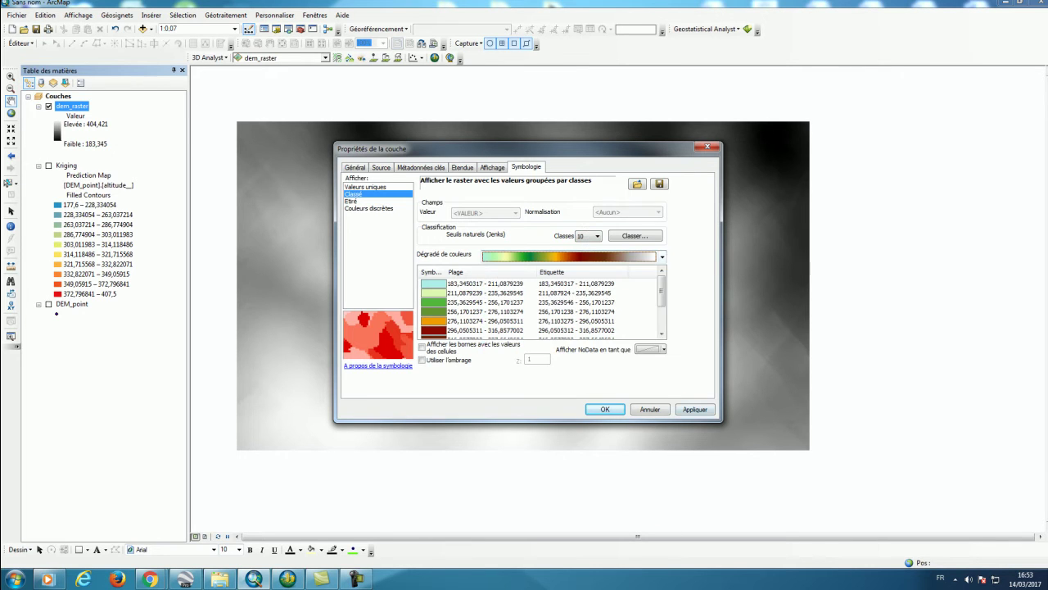
{"action": "left_click", "coordinate": [694, 408]}
Step: Increase the dem_raster classification to 20 classes, apply it and close the layer properties
{"action": "left_click_drag", "start_coordinate": [524, 148], "coordinate": [562, 49]}
{"action": "left_click", "coordinate": [638, 137]}
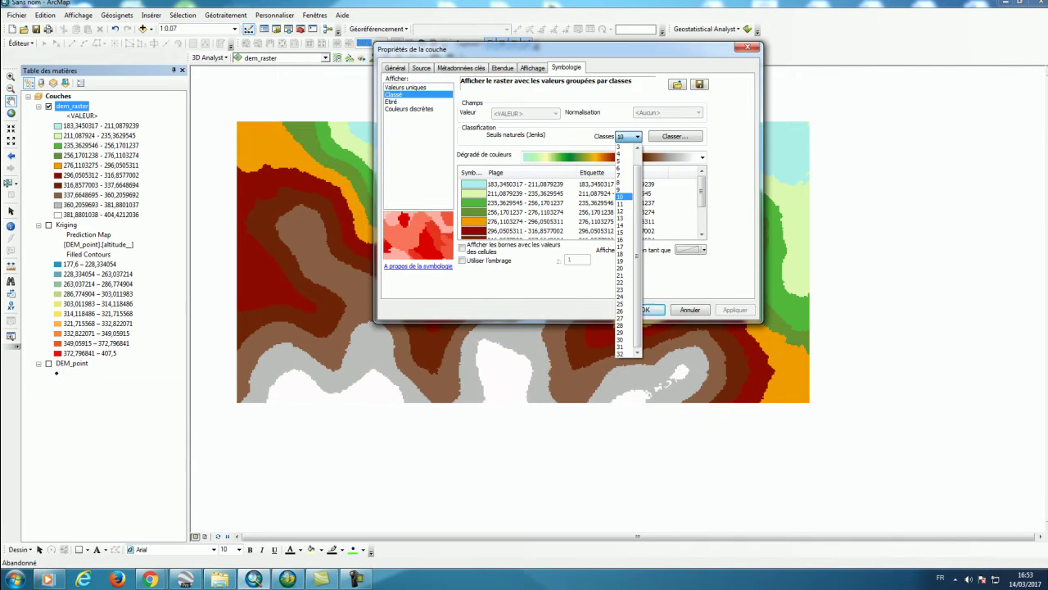
{"action": "left_click", "coordinate": [624, 268]}
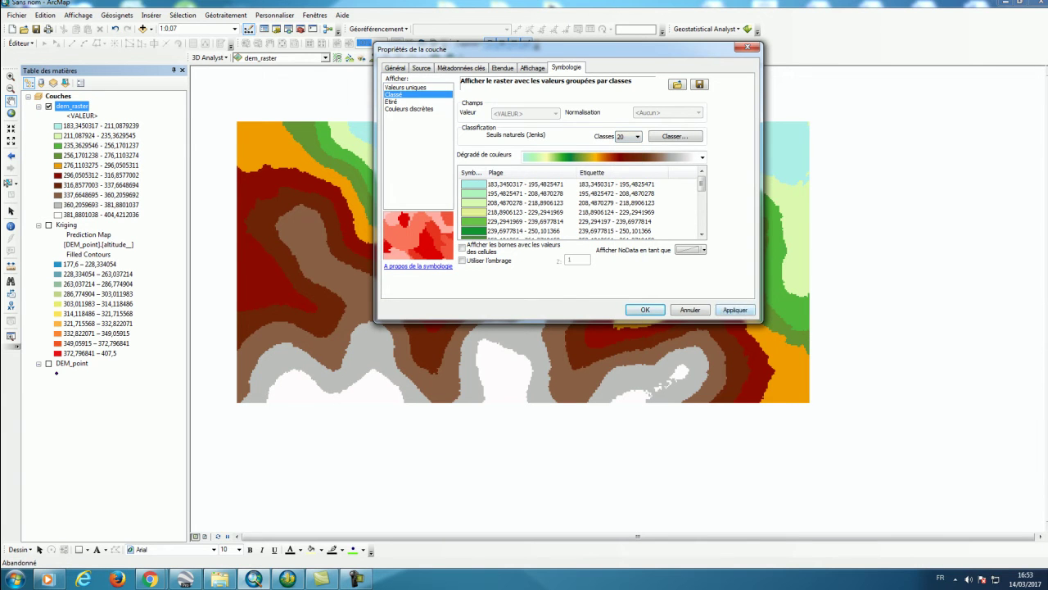
{"action": "left_click", "coordinate": [734, 309]}
{"action": "left_click_drag", "start_coordinate": [562, 50], "coordinate": [463, 43]}
{"action": "left_click", "coordinate": [604, 305]}
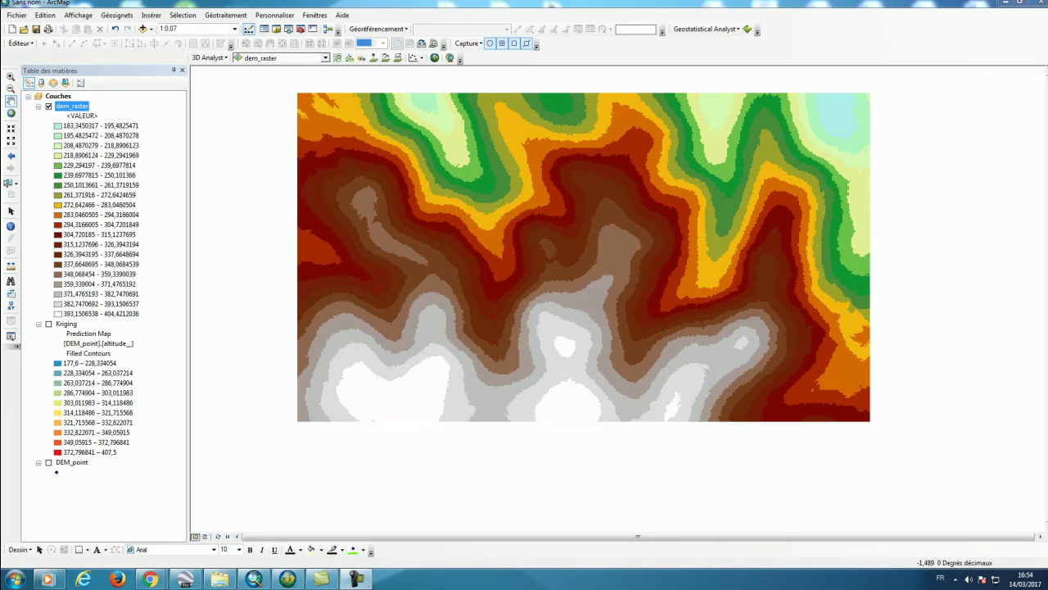
{"action": "left_click_drag", "start_coordinate": [573, 257], "coordinate": [542, 272]}
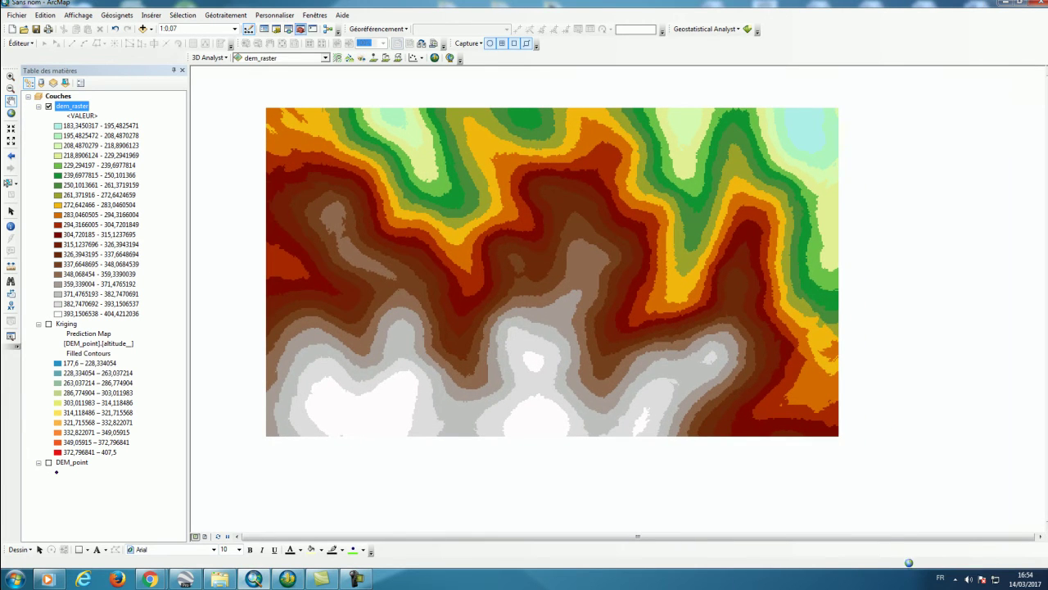
{"action": "left_click", "coordinate": [300, 29]}
{"action": "left_click_drag", "start_coordinate": [92, 70], "coordinate": [750, 121]}
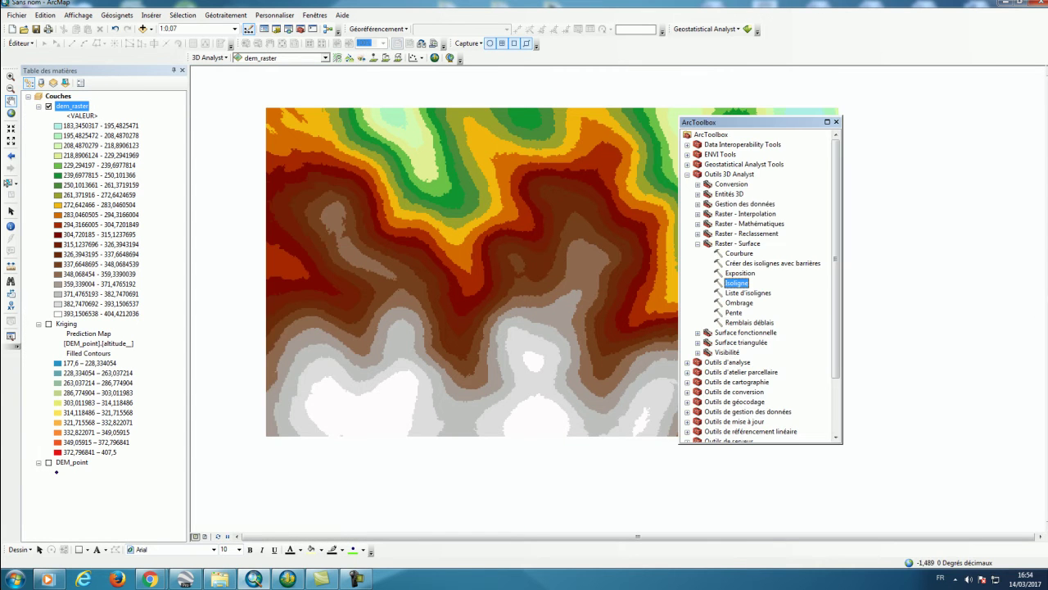
{"action": "left_click", "coordinate": [835, 122]}
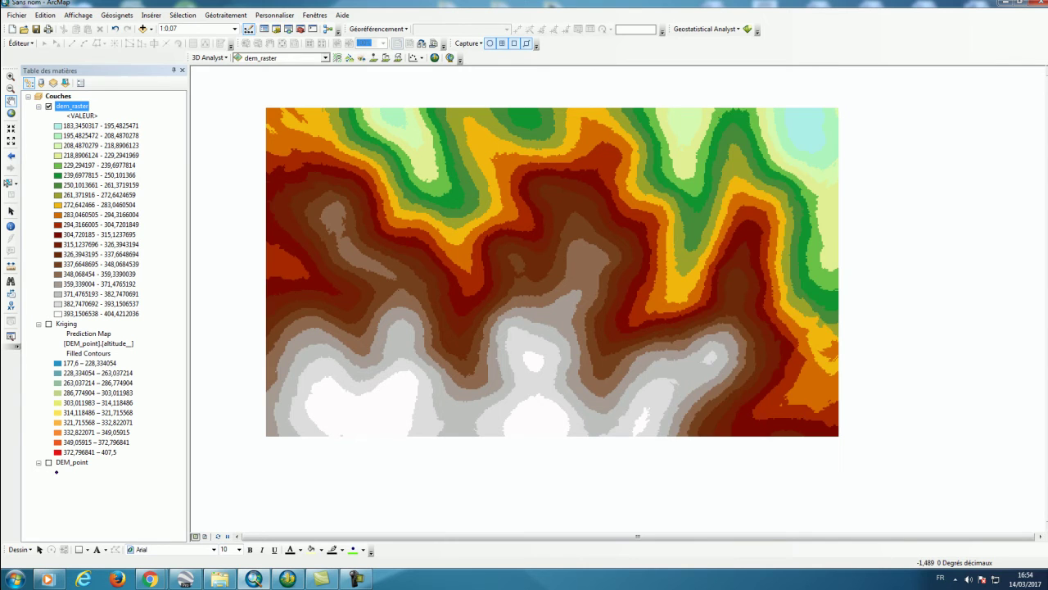
Step: Open the Isoligne (contour) tool from the Raster - Surface toolset of the 3D Analyst tools
{"action": "left_click", "coordinate": [301, 29]}
{"action": "mouse_move", "coordinate": [92, 71]}
{"action": "left_mouse_down"}
{"action": "mouse_move", "coordinate": [116, 90]}
{"action": "mouse_move", "coordinate": [74, 81]}
{"action": "mouse_move", "coordinate": [91, 76]}
{"action": "left_mouse_up"}
{"action": "left_click_drag", "start_coordinate": [104, 303], "coordinate": [104, 303]}
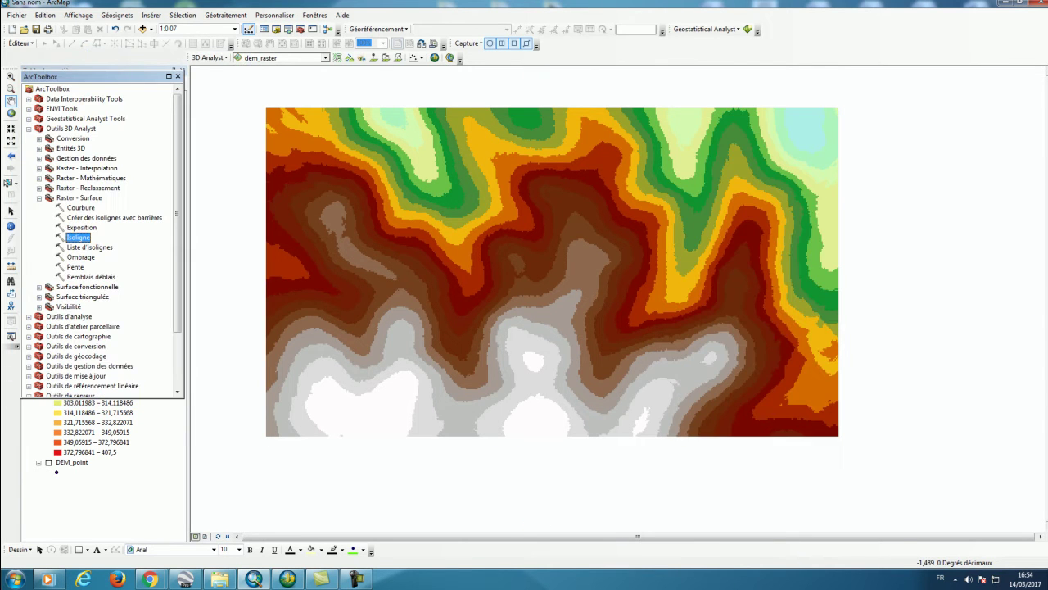
{"action": "left_click", "coordinate": [71, 129]}
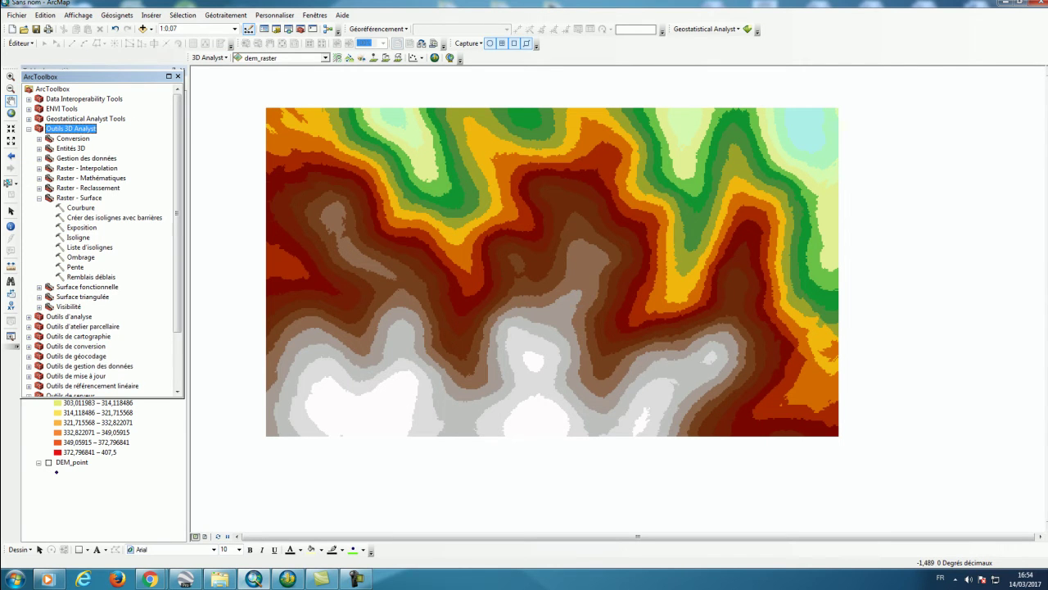
{"action": "left_click", "coordinate": [79, 197]}
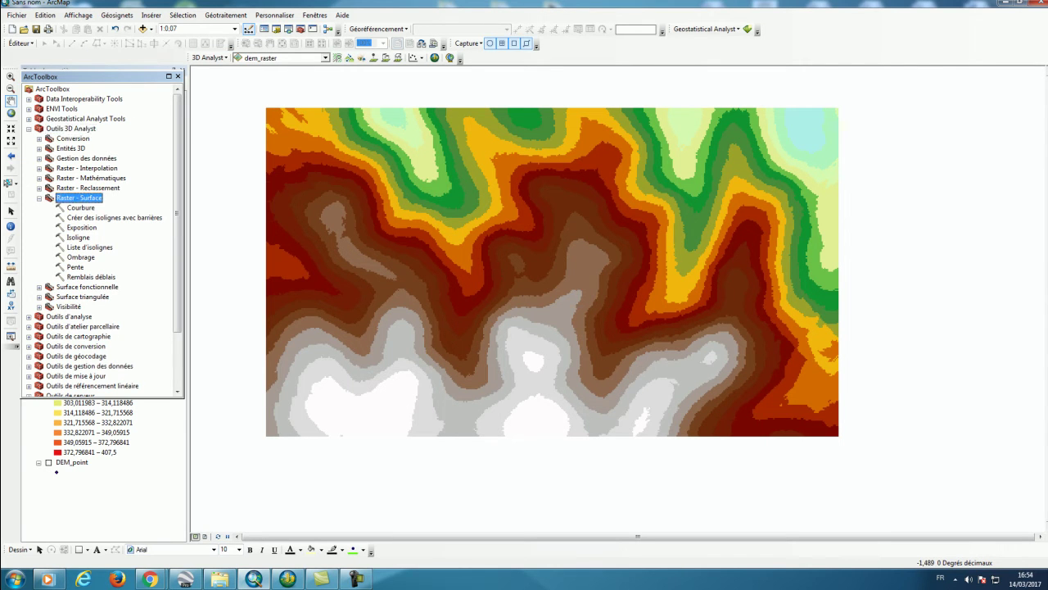
{"action": "left_click", "coordinate": [78, 237]}
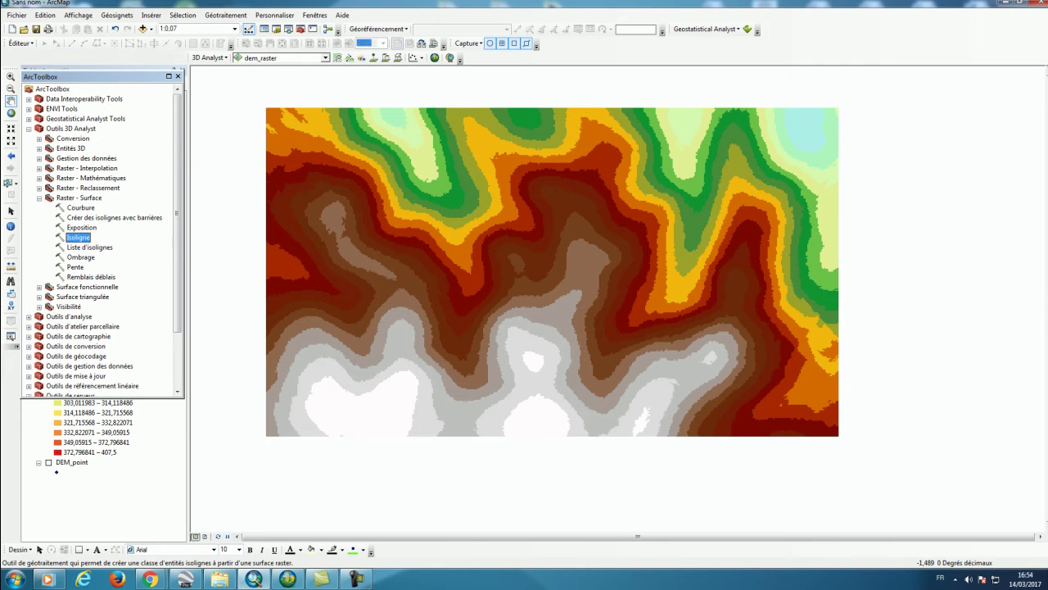
{"action": "key", "text": "Return"}
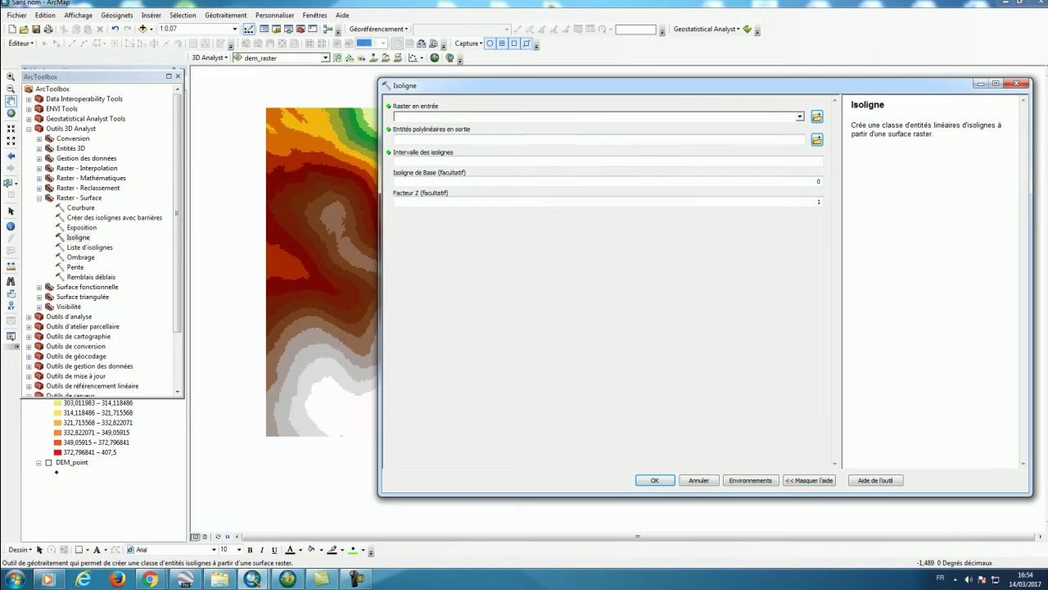
Step: Use dem_raster as the contour tool's input and save the output polylines as contour_dem in the test_DEM2 folder
{"action": "left_click", "coordinate": [800, 117]}
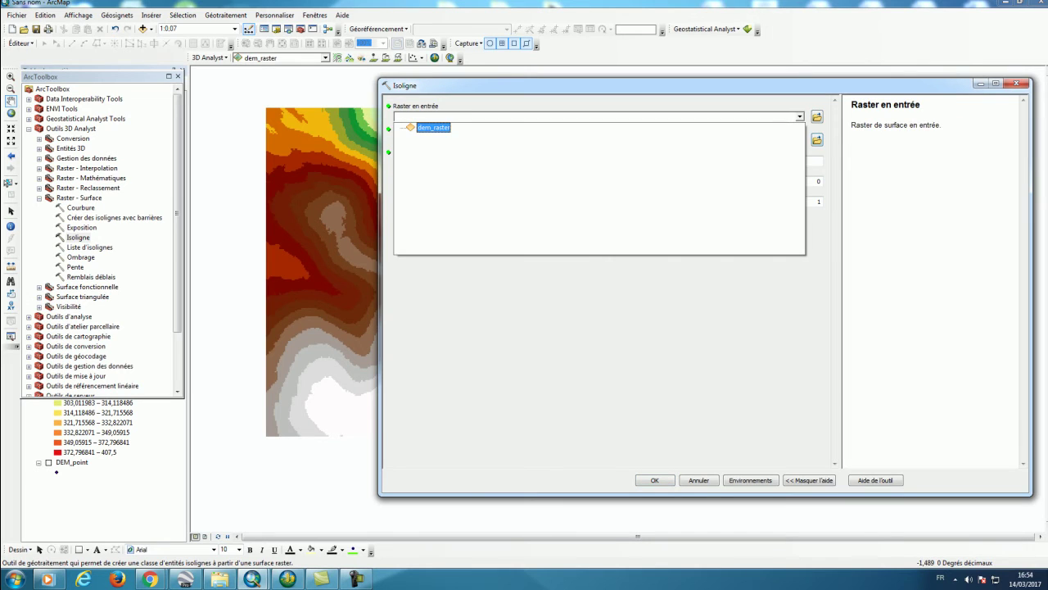
{"action": "left_click", "coordinate": [434, 128]}
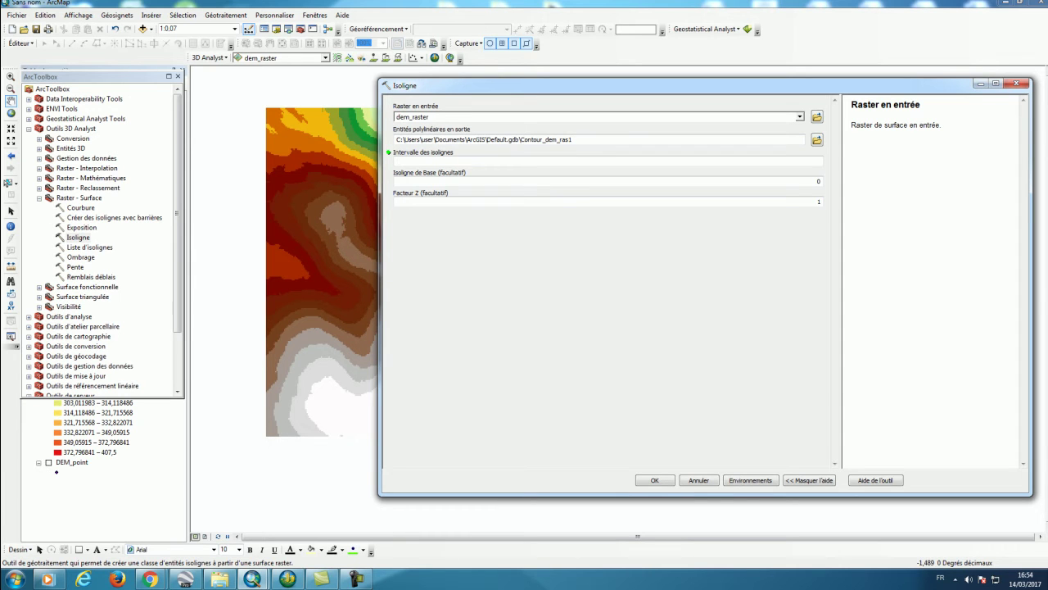
{"action": "left_click", "coordinate": [816, 140]}
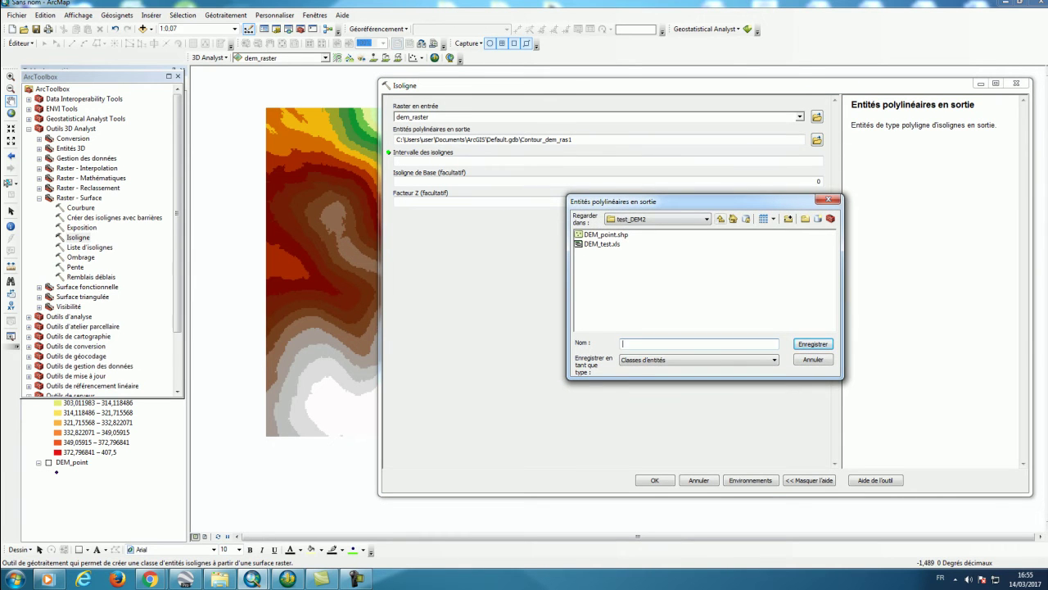
{"action": "type", "text": "contour_dem"}
{"action": "left_click", "coordinate": [698, 359]}
{"action": "left_click", "coordinate": [698, 369]}
{"action": "left_click", "coordinate": [813, 344]}
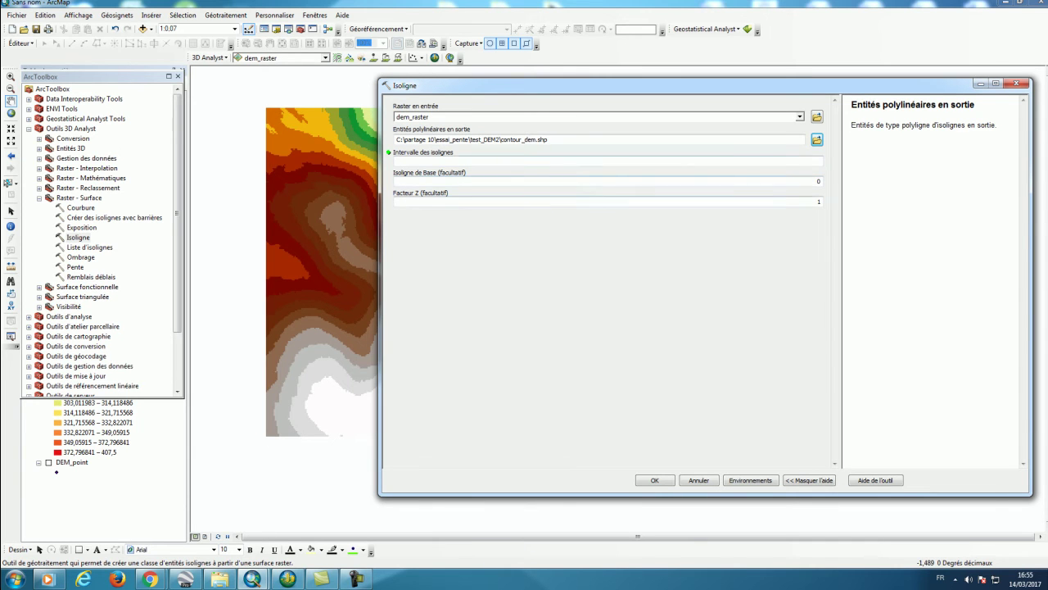
Step: Set the contour interval to 5 and run the Isoligne tool
{"action": "left_click", "coordinate": [608, 161]}
{"action": "type", "text": "5"}
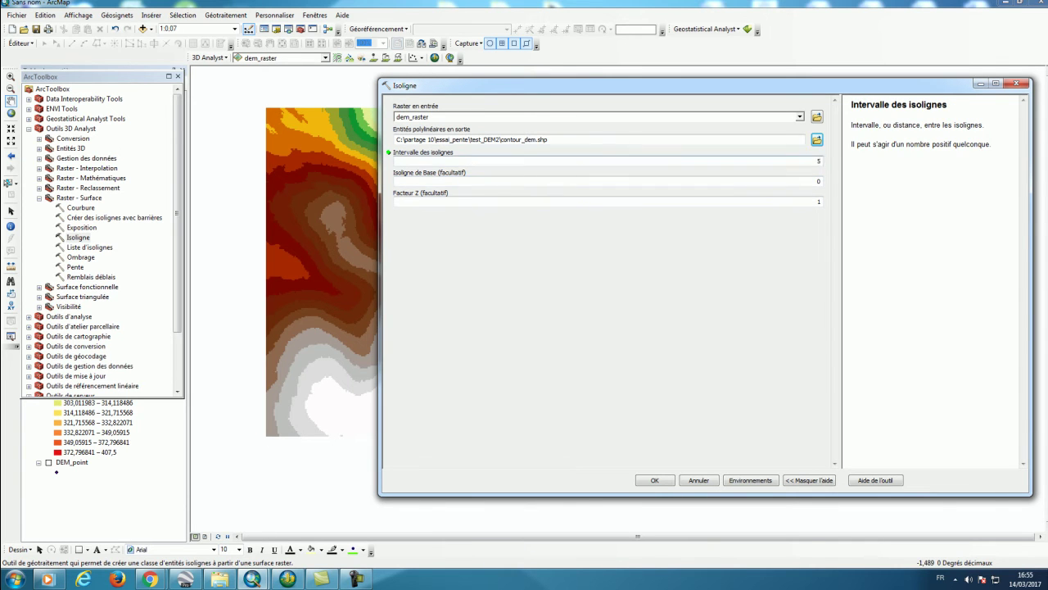
{"action": "left_click", "coordinate": [355, 579]}
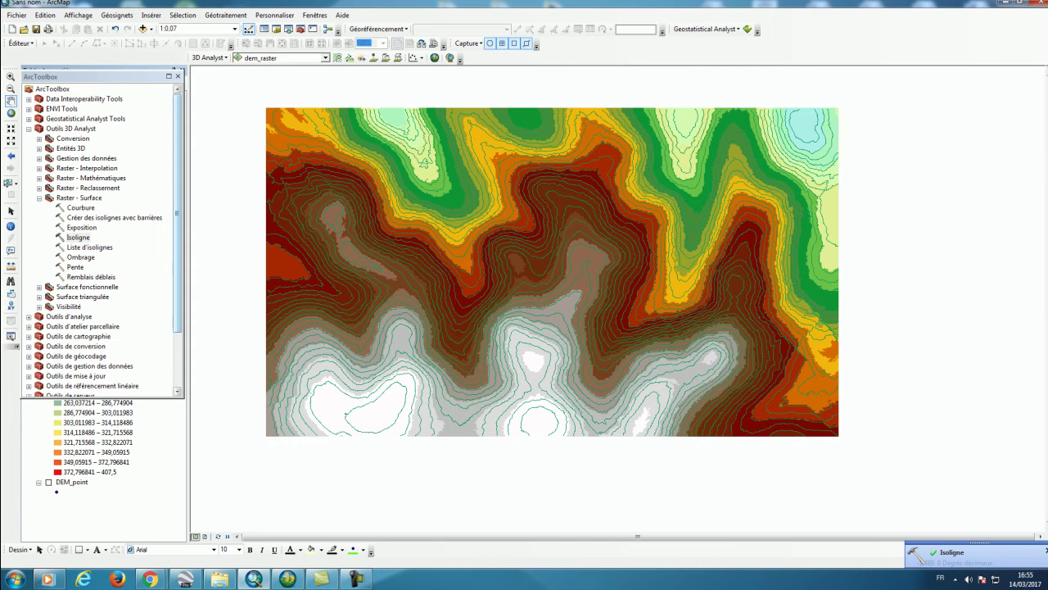
Step: Close ArcToolbox and hide the dem_raster layer so only the contour lines are drawn
{"action": "left_click", "coordinate": [178, 76]}
{"action": "left_click", "coordinate": [49, 126]}
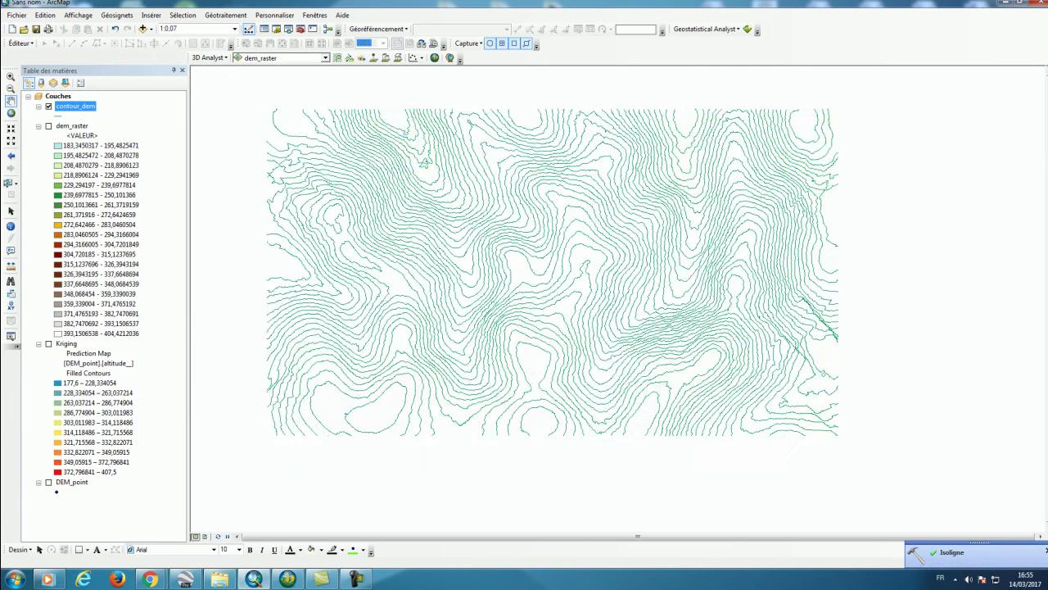
{"action": "left_click_drag", "start_coordinate": [458, 271], "coordinate": [502, 266]}
Step: Label the features of the contour_dem layer and inspect the labels up close
{"action": "right_click", "coordinate": [82, 107]}
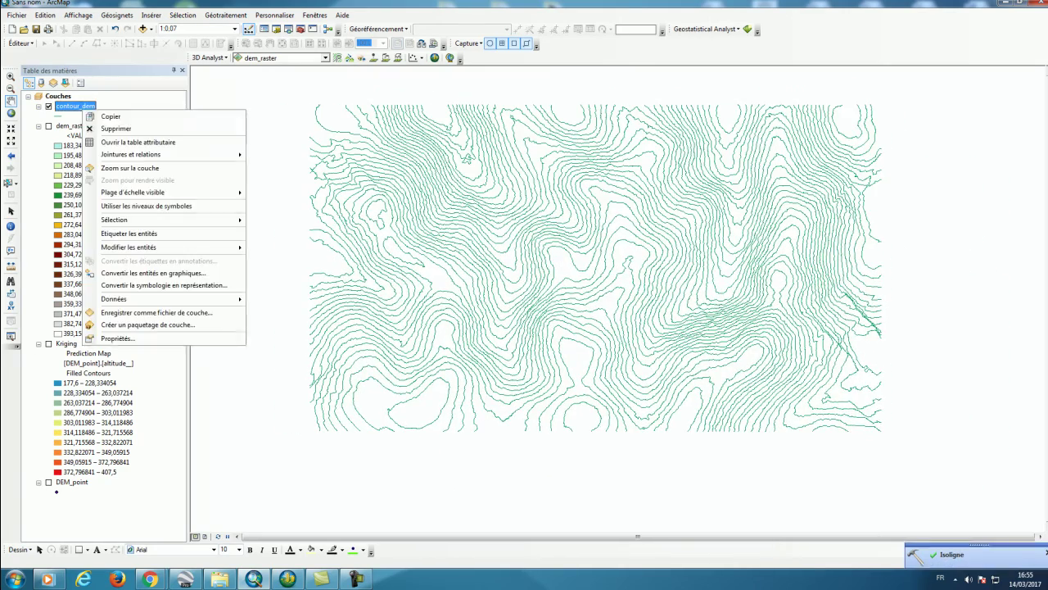
{"action": "left_click", "coordinate": [129, 233]}
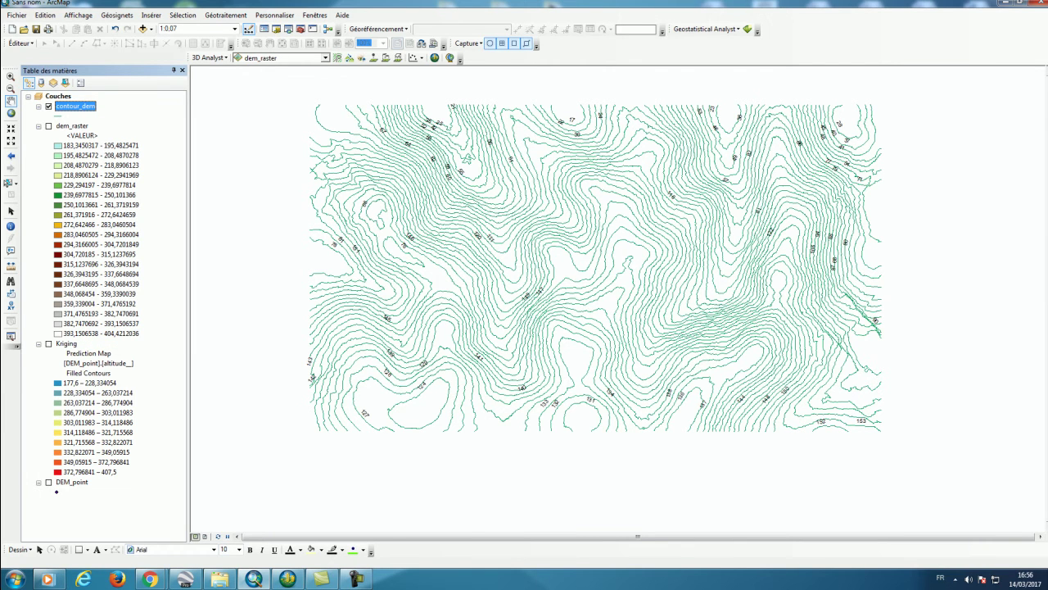
{"action": "scroll", "coordinate": [469, 247], "scroll_direction": "up", "scroll_amount": 8}
{"action": "left_click", "coordinate": [10, 76]}
{"action": "right_click", "coordinate": [66, 105]}
{"action": "left_click", "coordinate": [98, 161]}
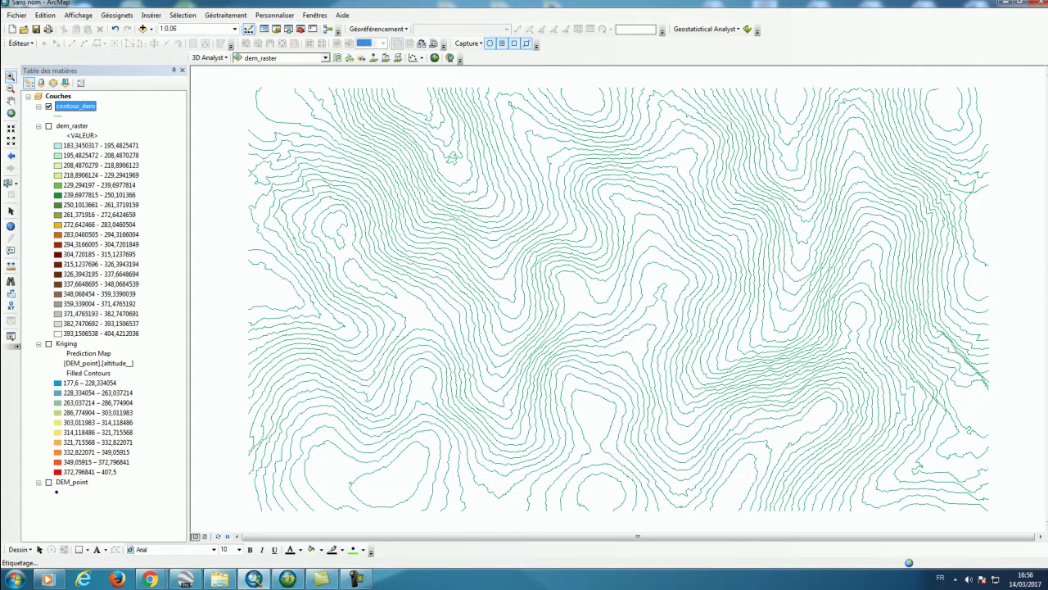
{"action": "left_click_drag", "start_coordinate": [424, 175], "coordinate": [500, 272]}
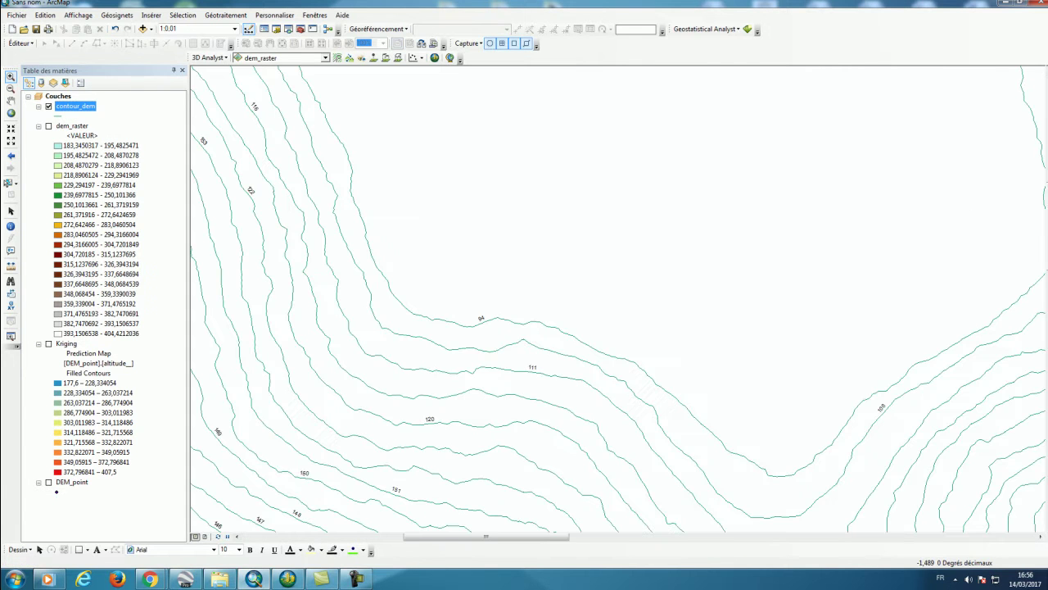
{"action": "left_click_drag", "start_coordinate": [344, 426], "coordinate": [662, 222]}
Step: Increase the line width of the contour_dem layer's symbol
{"action": "left_click", "coordinate": [58, 116]}
{"action": "left_click", "coordinate": [916, 211]}
{"action": "left_click", "coordinate": [916, 210]}
{"action": "left_click", "coordinate": [916, 217]}
{"action": "left_click", "coordinate": [870, 354]}
Step: Examine the thickened, labelled contours in detail, then return to the full extent of the contour_dem layer
{"action": "left_click_drag", "start_coordinate": [617, 299], "coordinate": [544, 406]}
{"action": "left_click_drag", "start_coordinate": [524, 245], "coordinate": [706, 459]}
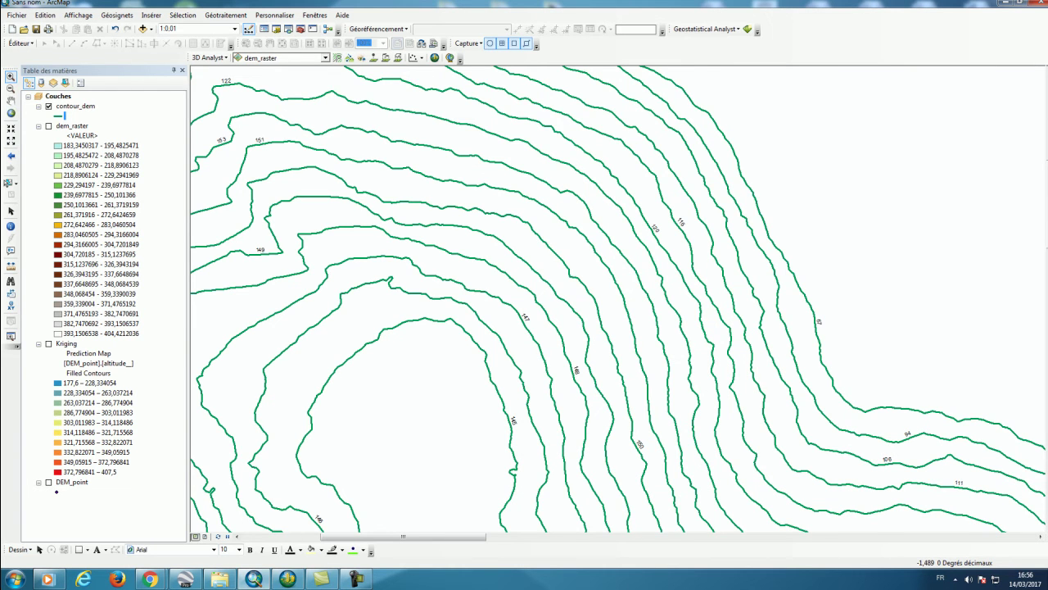
{"action": "left_click", "coordinate": [11, 100]}
{"action": "left_click_drag", "start_coordinate": [524, 354], "coordinate": [601, 236]}
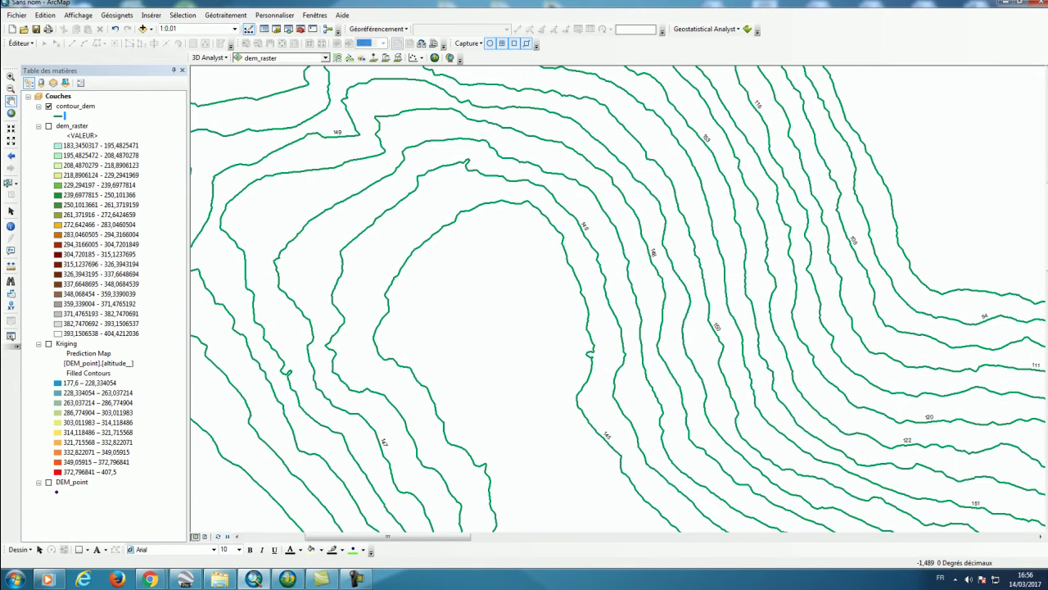
{"action": "left_click", "coordinate": [11, 88]}
{"action": "left_click", "coordinate": [561, 276]}
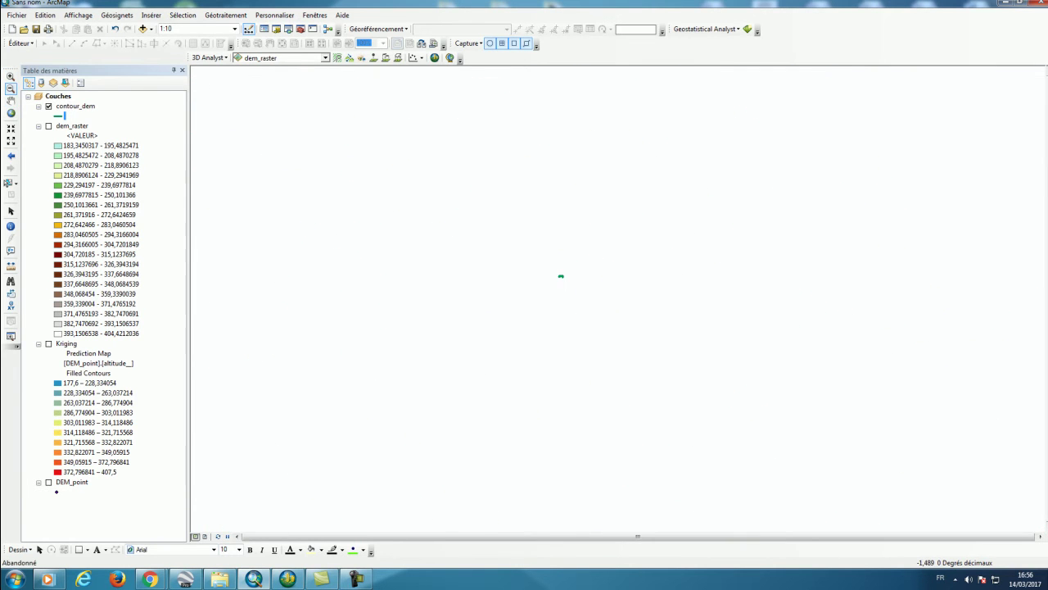
{"action": "right_click", "coordinate": [74, 106]}
{"action": "left_click", "coordinate": [106, 162]}
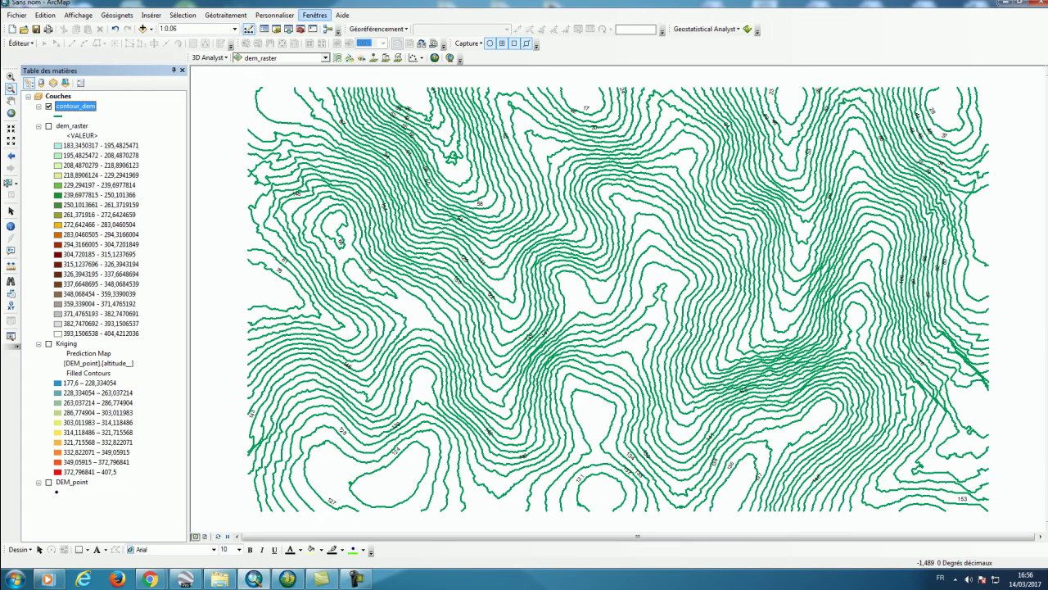
Step: Search the geoprocessing tools for "Tin" and look through the matching tools
{"action": "left_click", "coordinate": [315, 14]}
{"action": "left_click", "coordinate": [336, 90]}
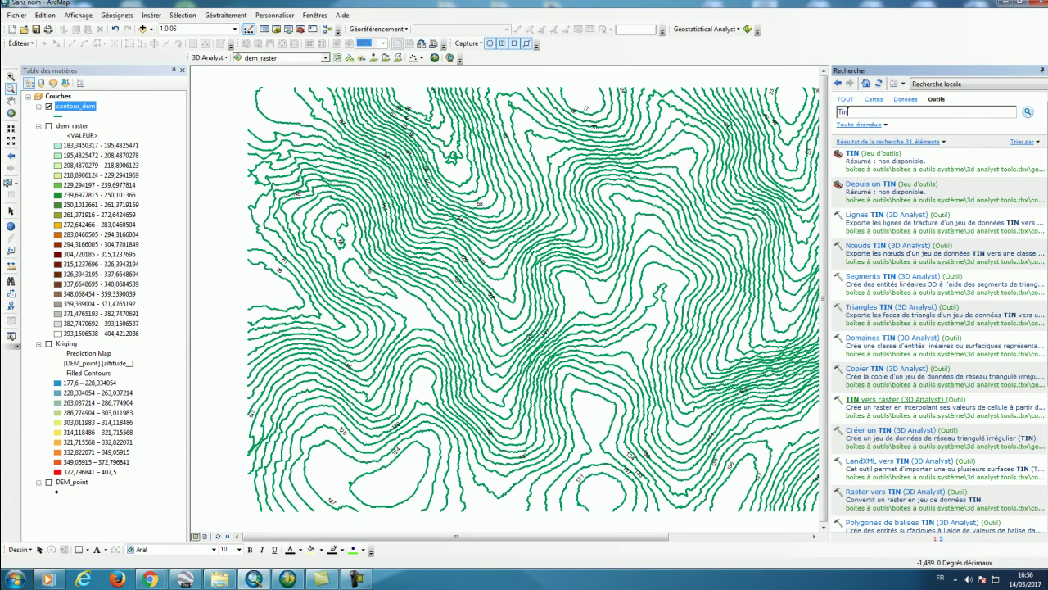
{"action": "scroll", "coordinate": [941, 340], "scroll_direction": "down", "scroll_amount": 2}
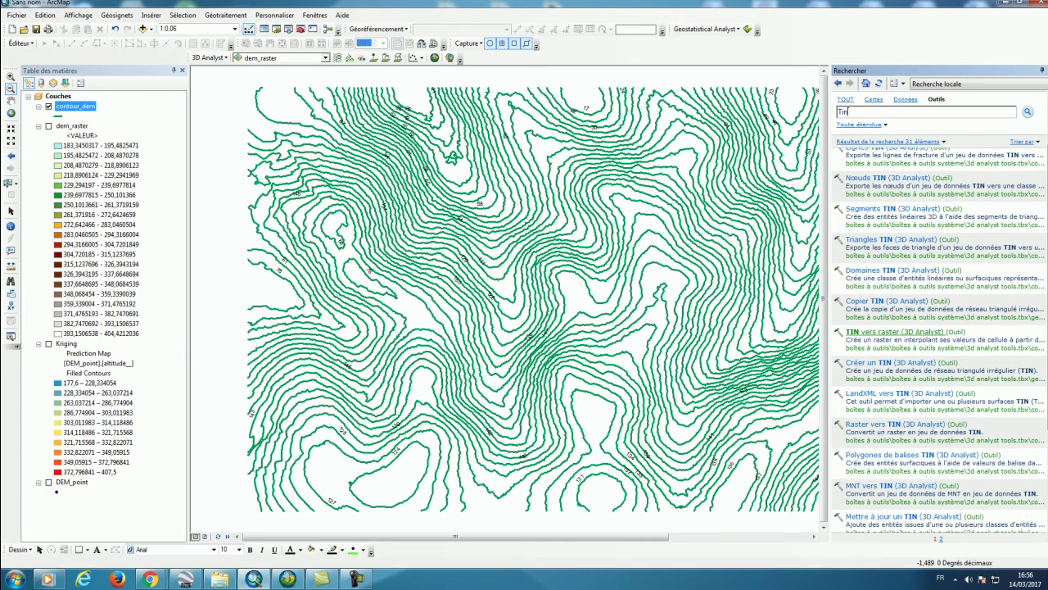
{"action": "scroll", "coordinate": [940, 340], "scroll_direction": "up", "scroll_amount": 2}
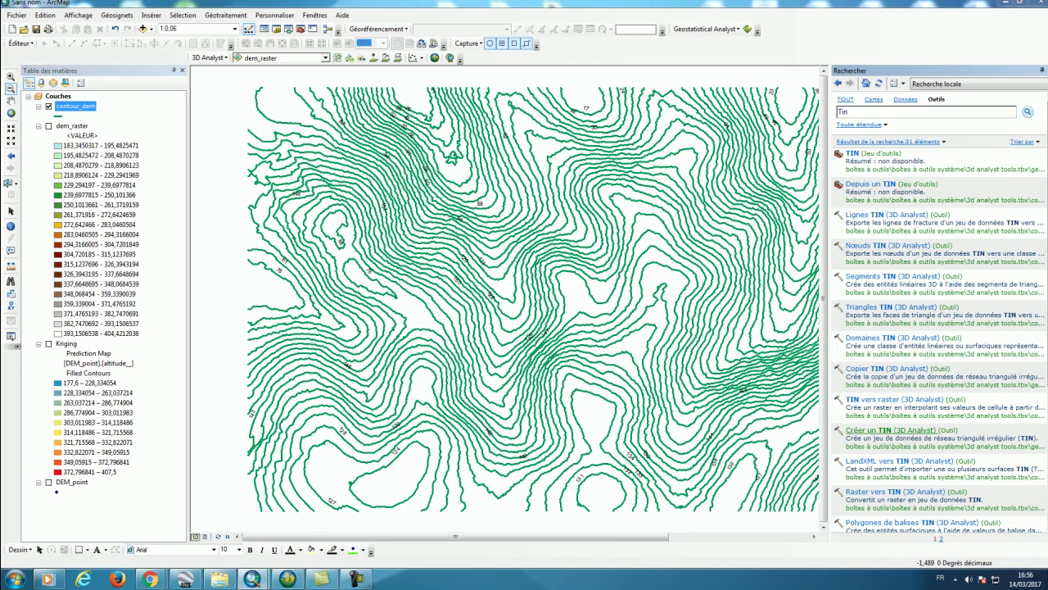
{"action": "left_click", "coordinate": [868, 430]}
{"action": "left_click_drag", "start_coordinate": [688, 86], "coordinate": [577, 42]}
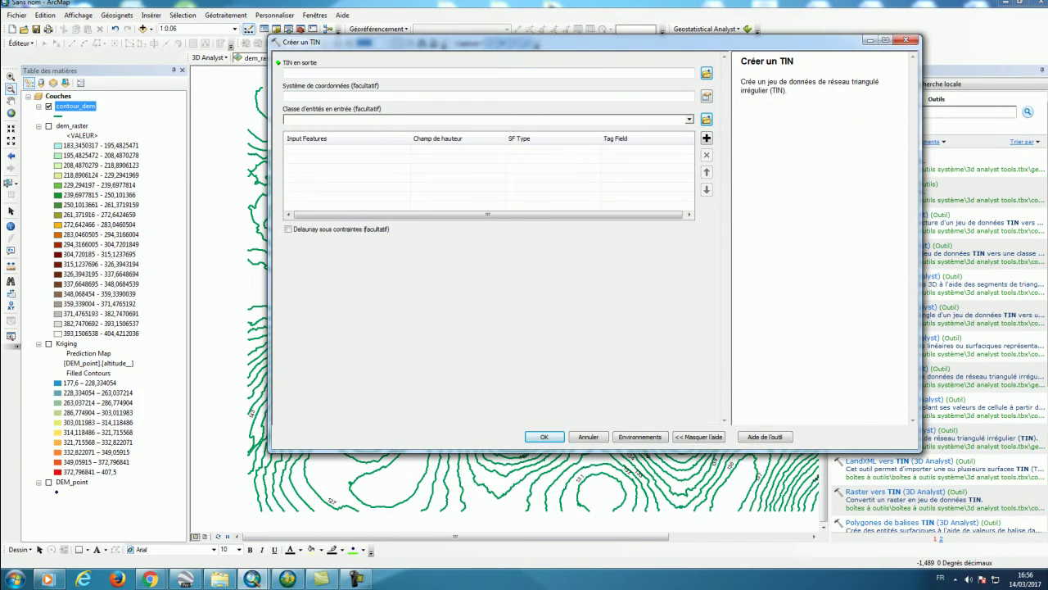
{"action": "key", "text": "Escape"}
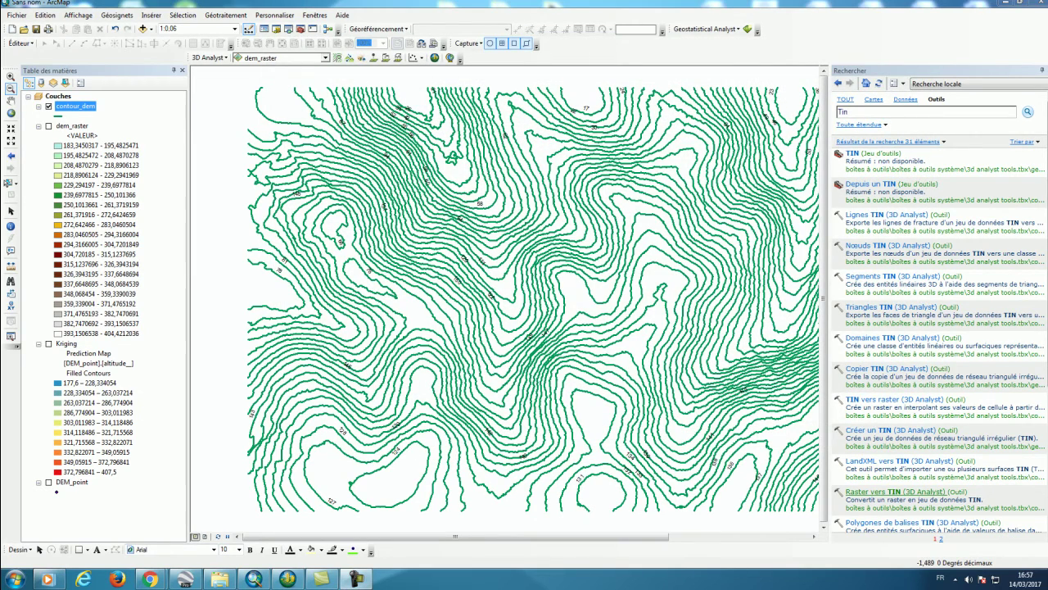
Step: Open the Raster vers TIN tool and choose dem_raster as the input raster
{"action": "left_click", "coordinate": [896, 493]}
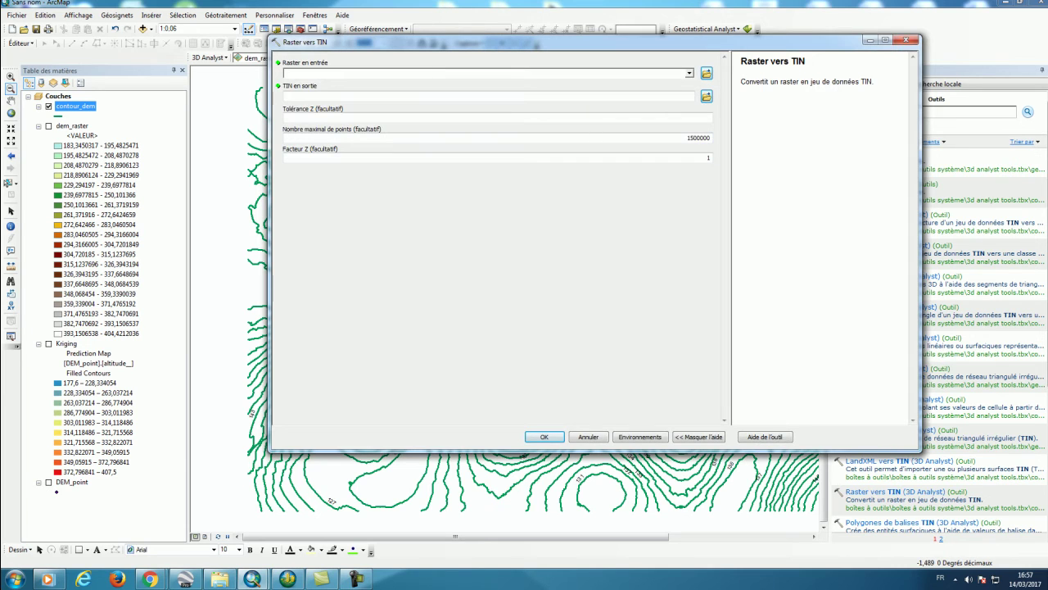
{"action": "left_click", "coordinate": [487, 73]}
{"action": "left_click", "coordinate": [689, 74]}
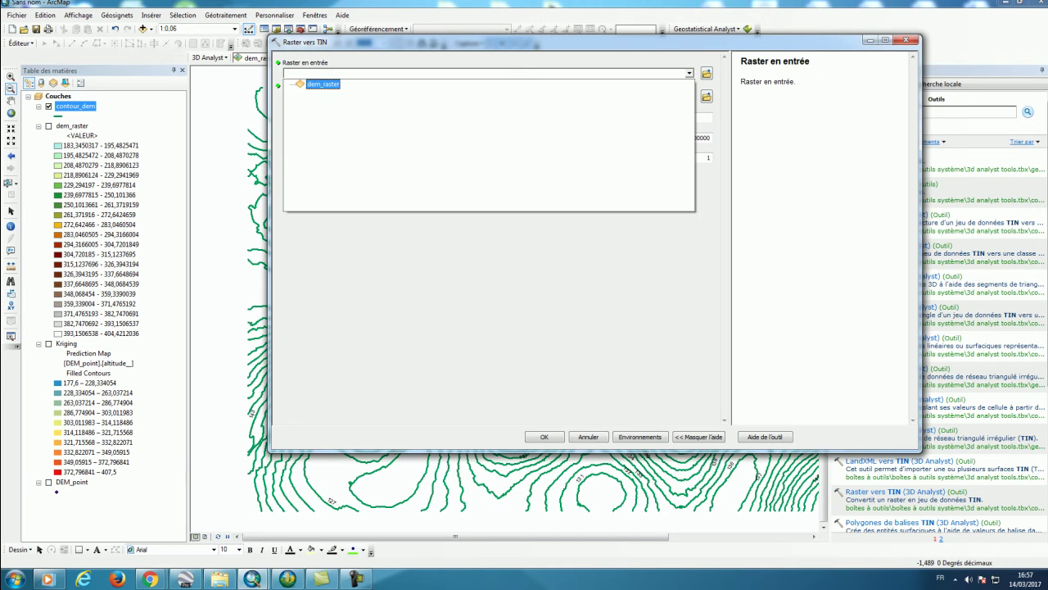
{"action": "left_click", "coordinate": [324, 84]}
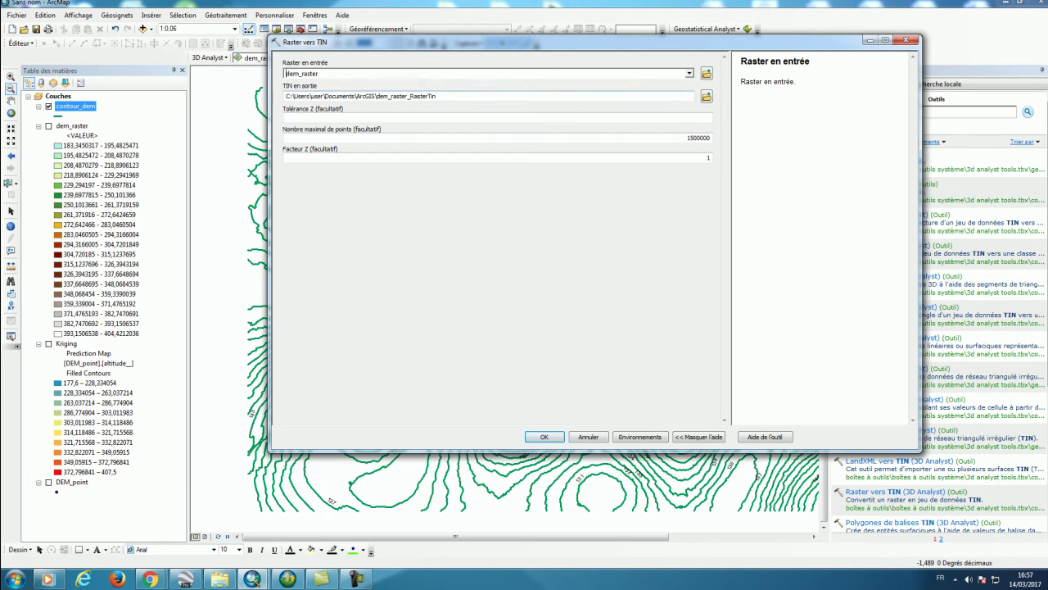
Step: Set the output TIN to Raster_Tin in the test_DEM2 folder
{"action": "left_click_drag", "start_coordinate": [439, 96], "coordinate": [411, 97]}
{"action": "key", "text": "ctrl+c"}
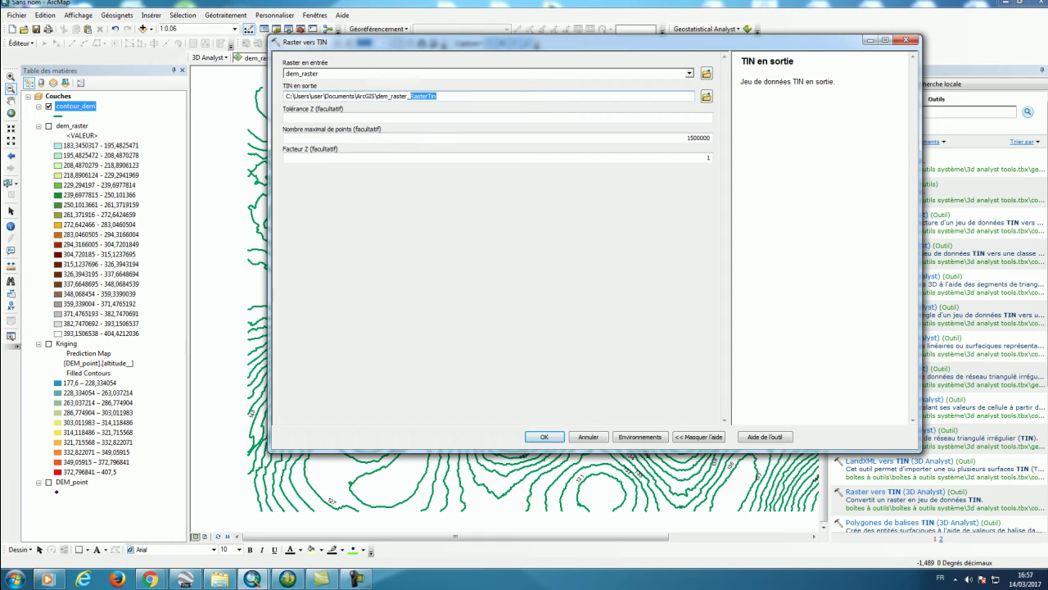
{"action": "left_click", "coordinate": [706, 97]}
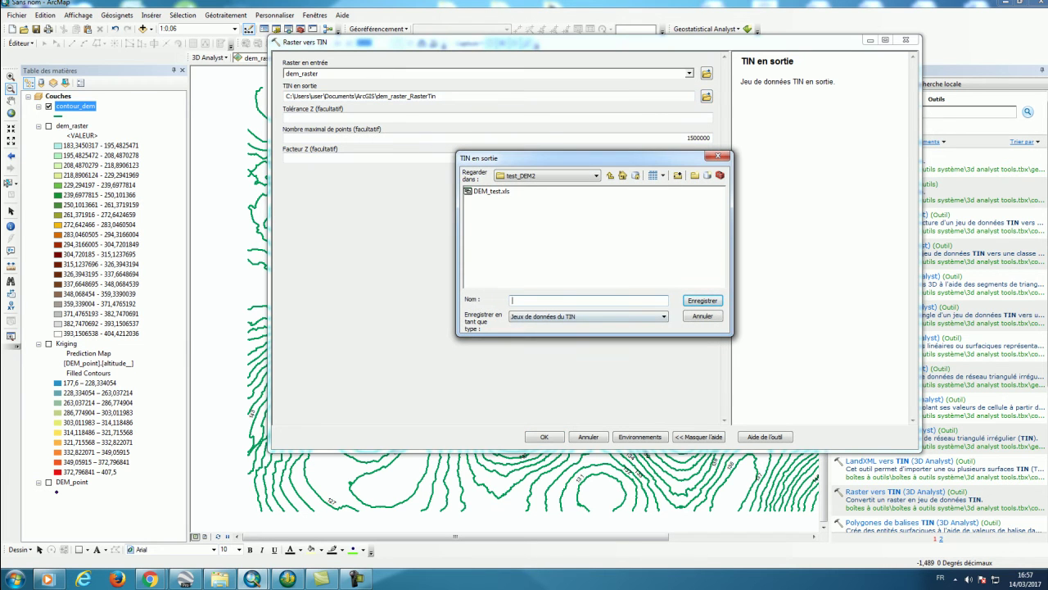
{"action": "key", "text": "ctrl+v"}
{"action": "type", "text": "_"}
{"action": "key", "text": "Return"}
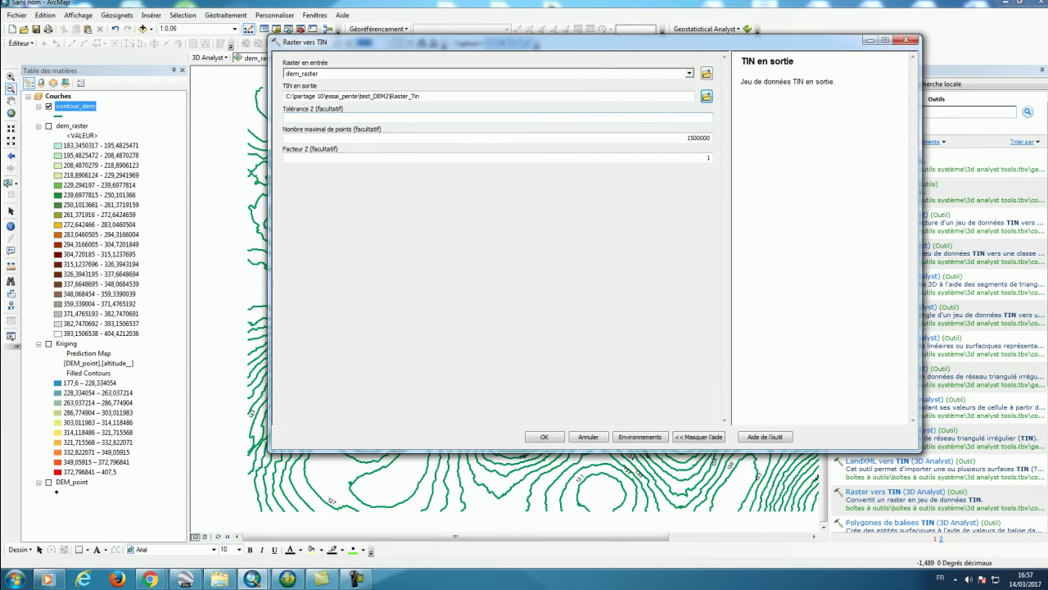
Step: Set the Z tolerance to 1 and run the raster to TIN conversion
{"action": "left_click", "coordinate": [708, 117]}
{"action": "type", "text": "1"}
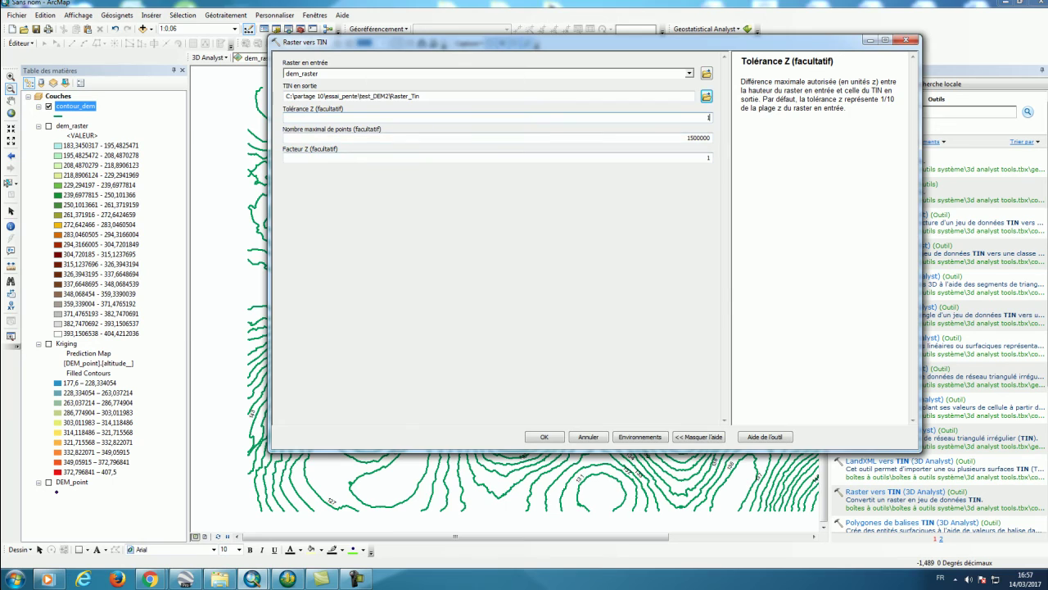
{"action": "key", "text": "Return"}
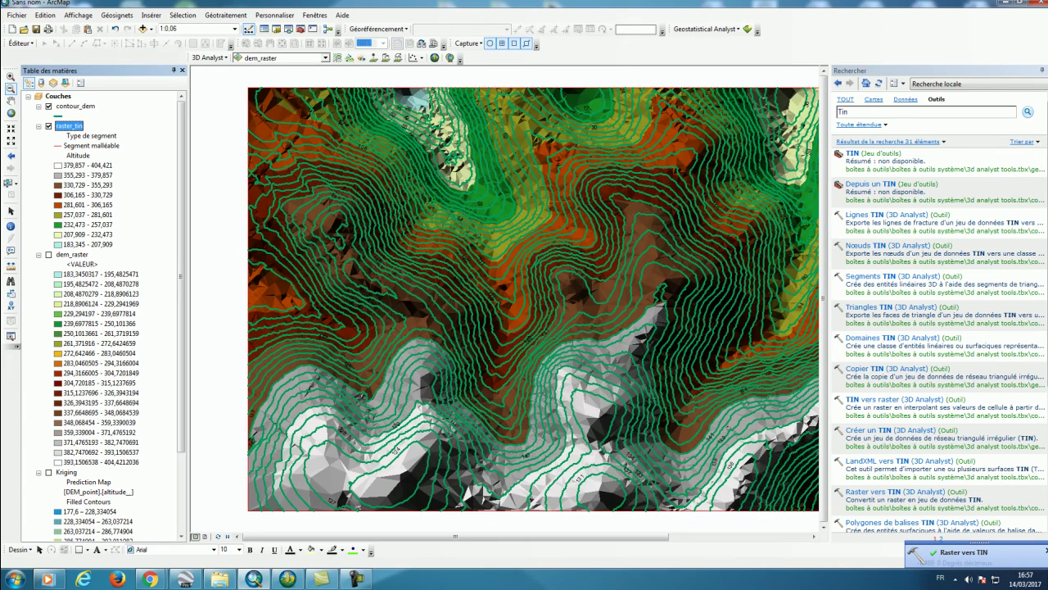
Step: Hide the contour_dem layer to view the raster_tin surface alone
{"action": "left_click", "coordinate": [49, 106]}
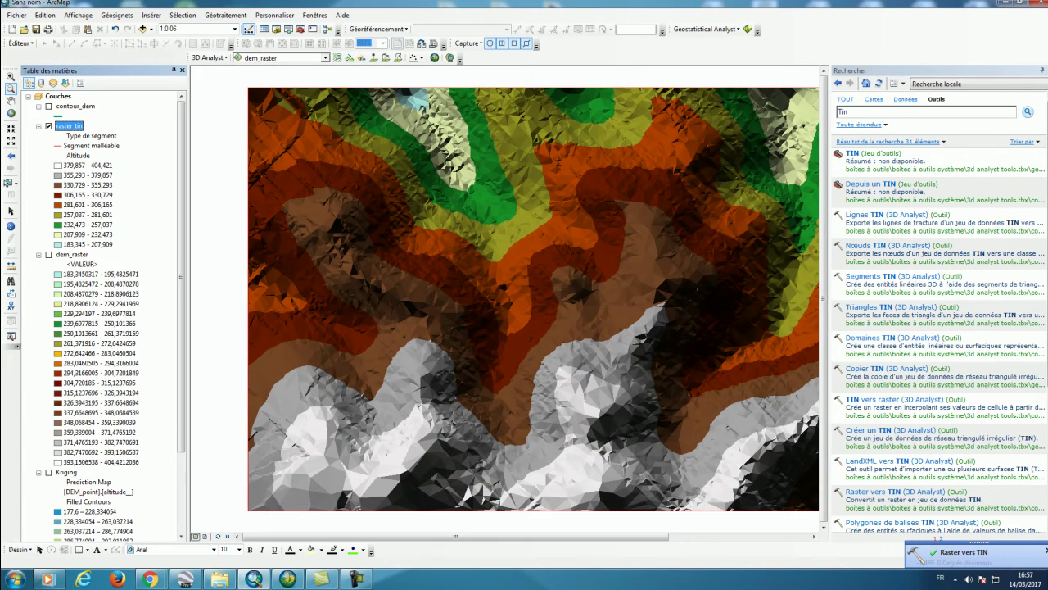
{"action": "left_click_drag", "start_coordinate": [508, 295], "coordinate": [465, 282]}
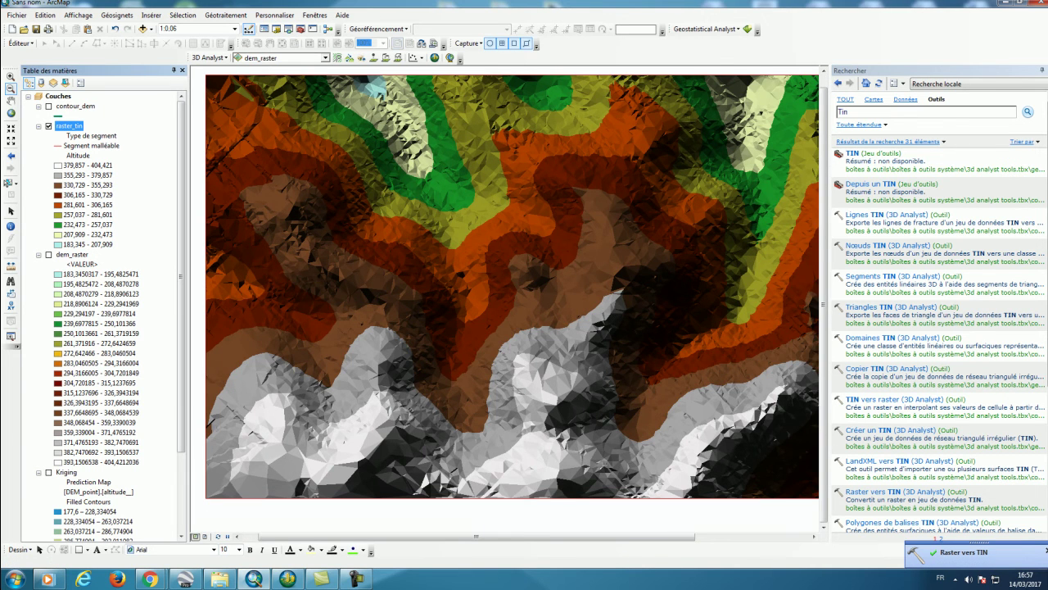
{"action": "left_click_drag", "start_coordinate": [518, 326], "coordinate": [539, 339]}
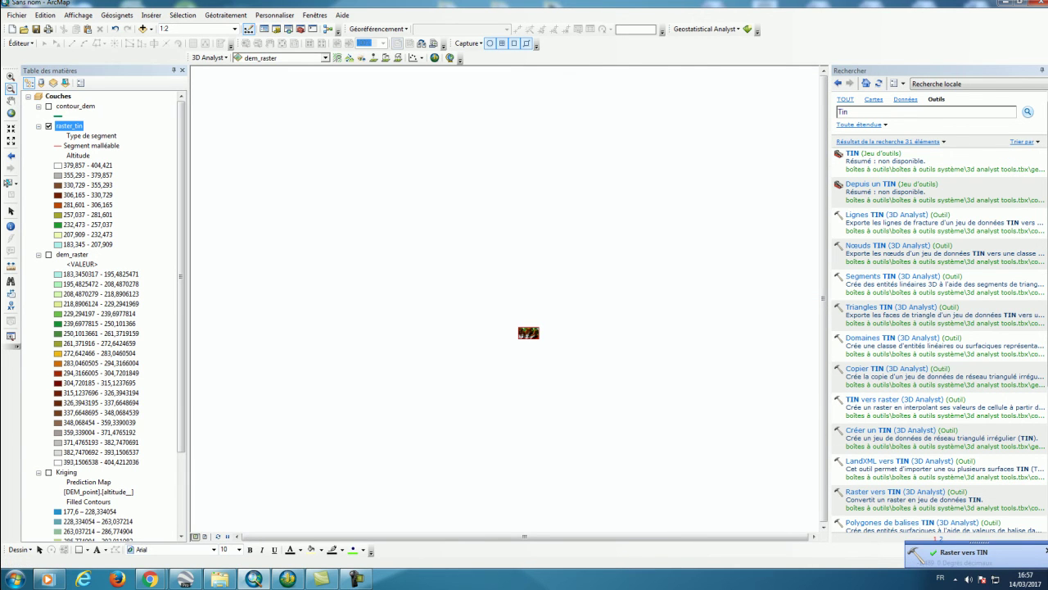
{"action": "left_click", "coordinate": [10, 76]}
{"action": "left_click_drag", "start_coordinate": [511, 321], "coordinate": [546, 349]}
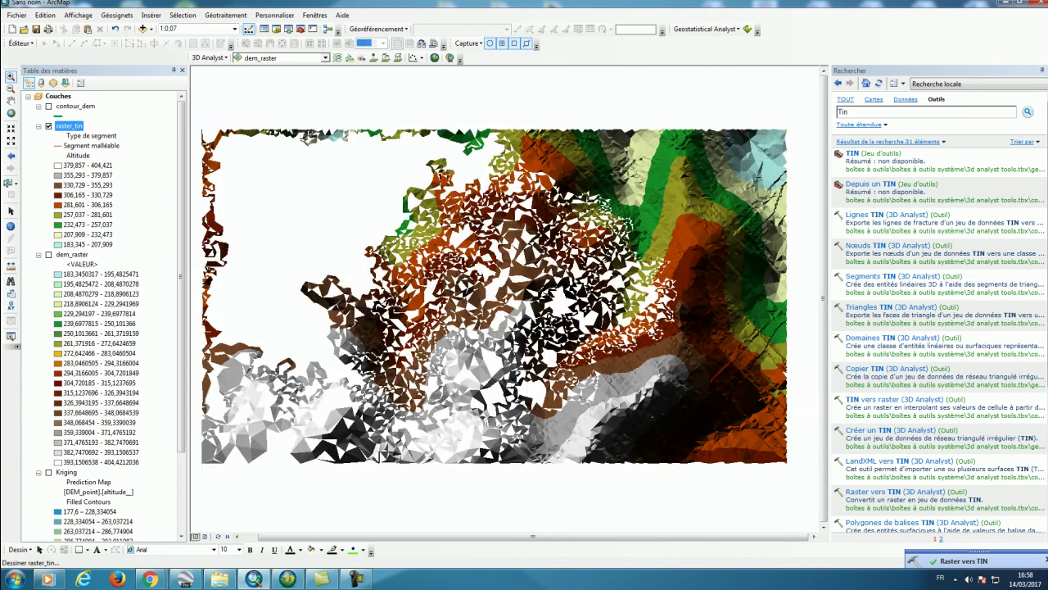
Step: Launch ArcScene 10.1 and dismiss its startup dialog to work in an empty scene
{"action": "left_click", "coordinate": [15, 579]}
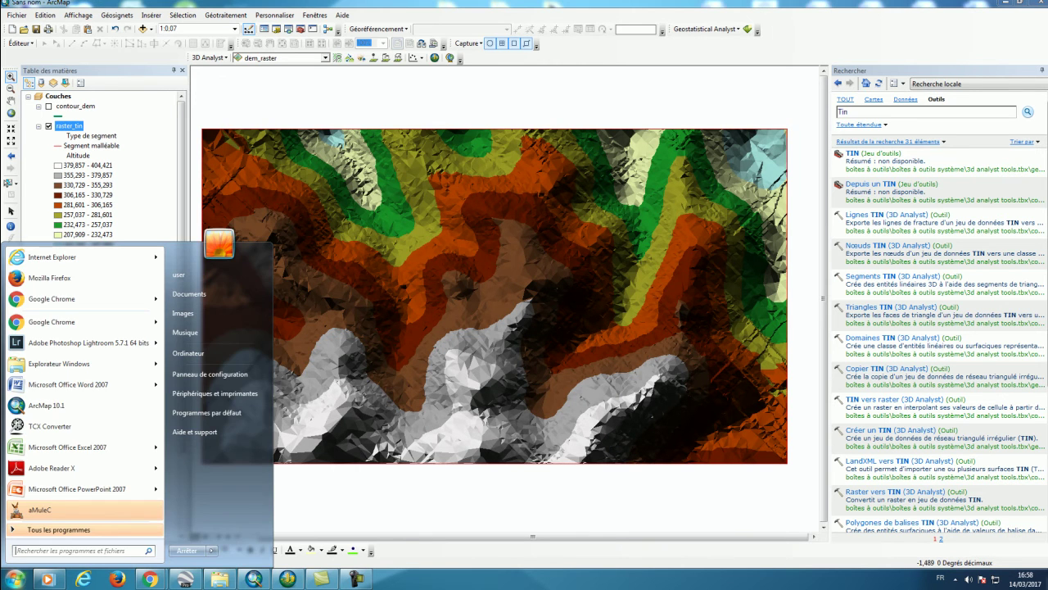
{"action": "type", "text": "arcs"}
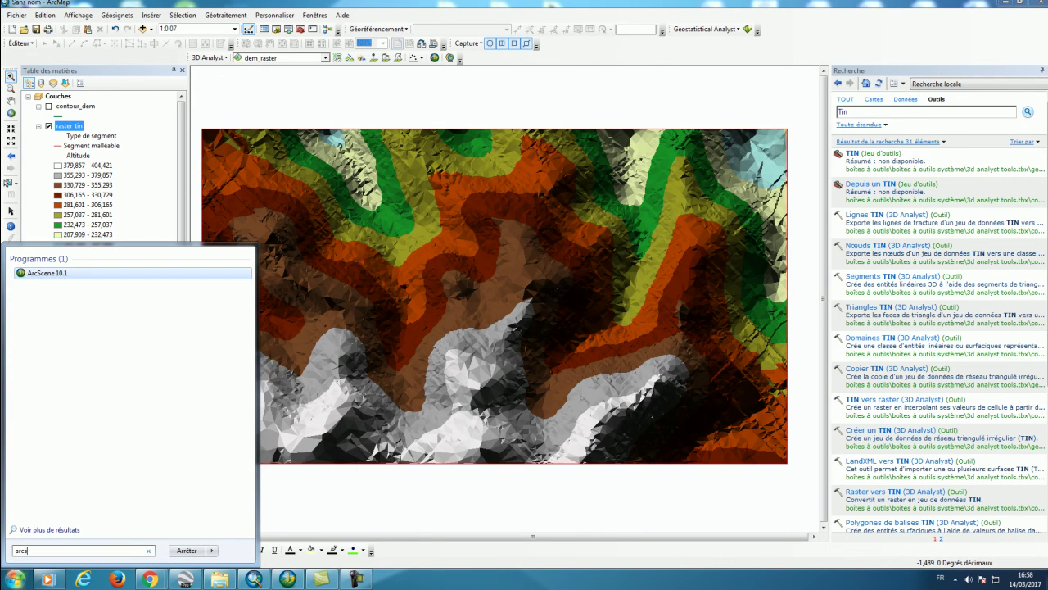
{"action": "key", "text": "Return"}
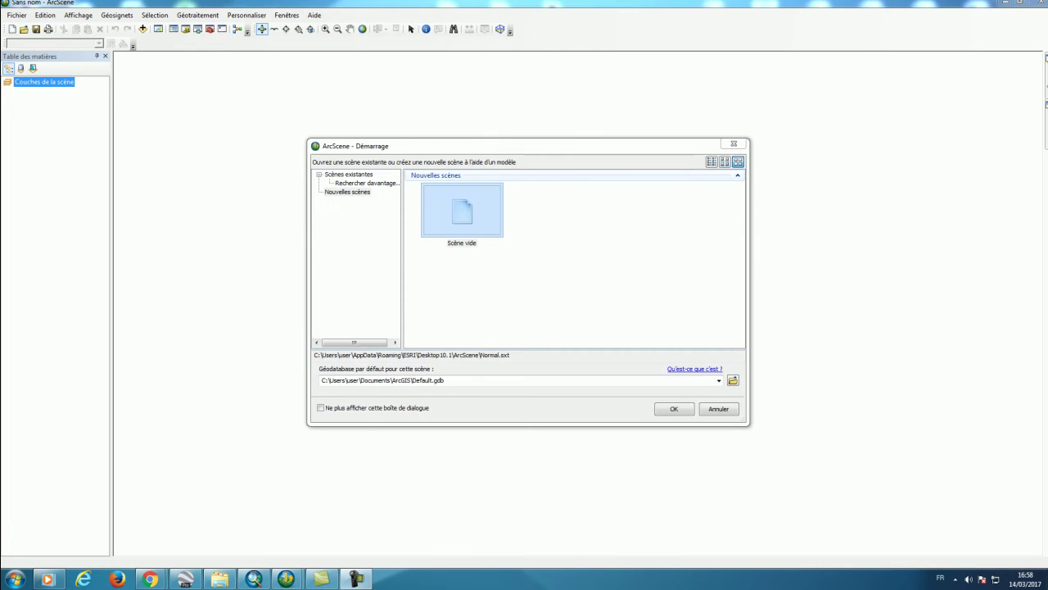
{"action": "left_click", "coordinate": [734, 143]}
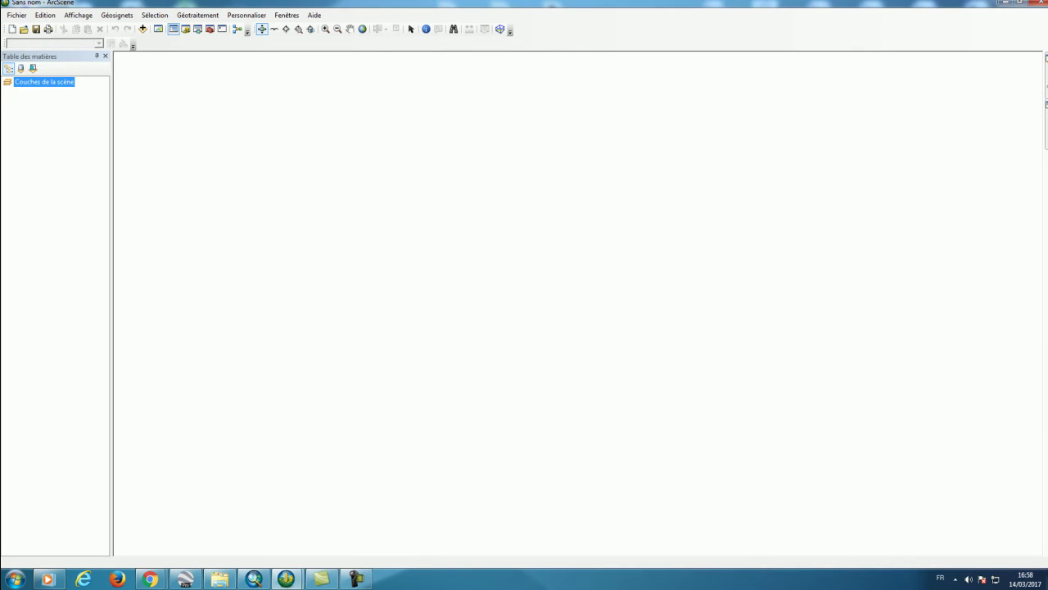
Step: Add the raster_tin surface from the test_DEM2 folder to the scene
{"action": "left_click", "coordinate": [143, 28]}
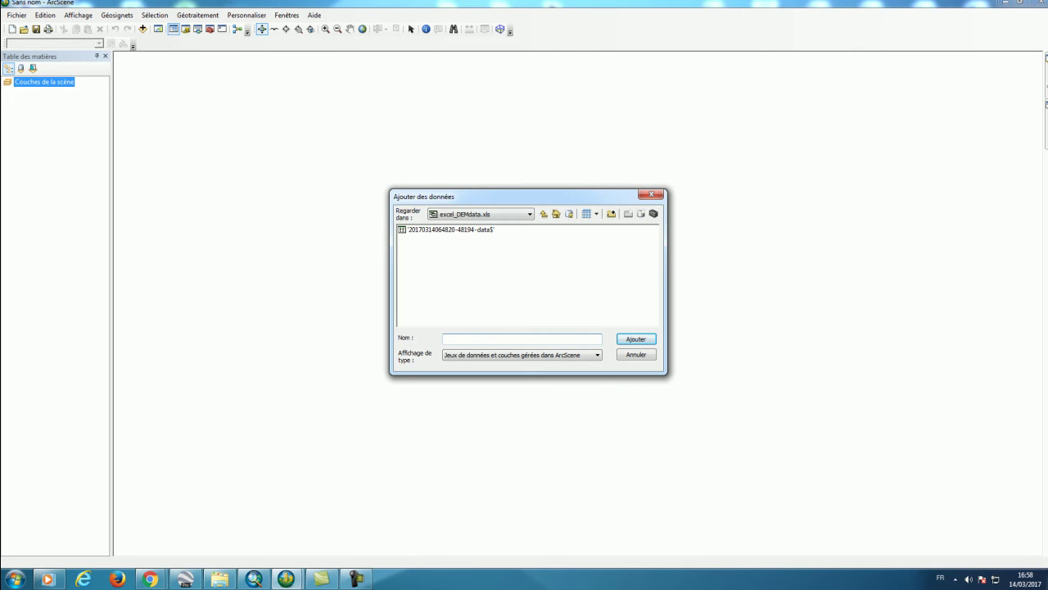
{"action": "left_click", "coordinate": [544, 213]}
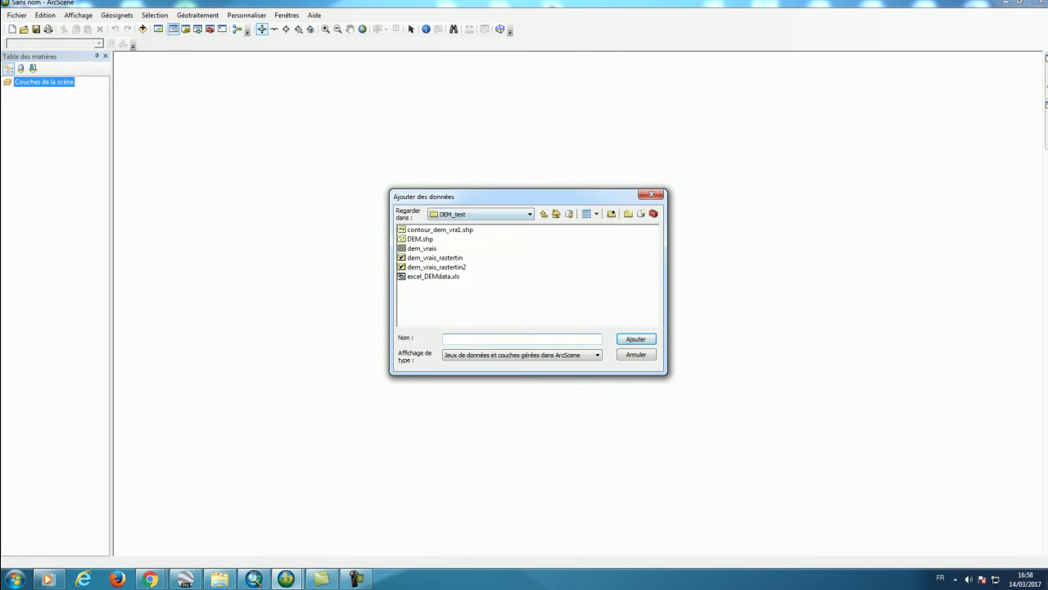
{"action": "left_click", "coordinate": [544, 214]}
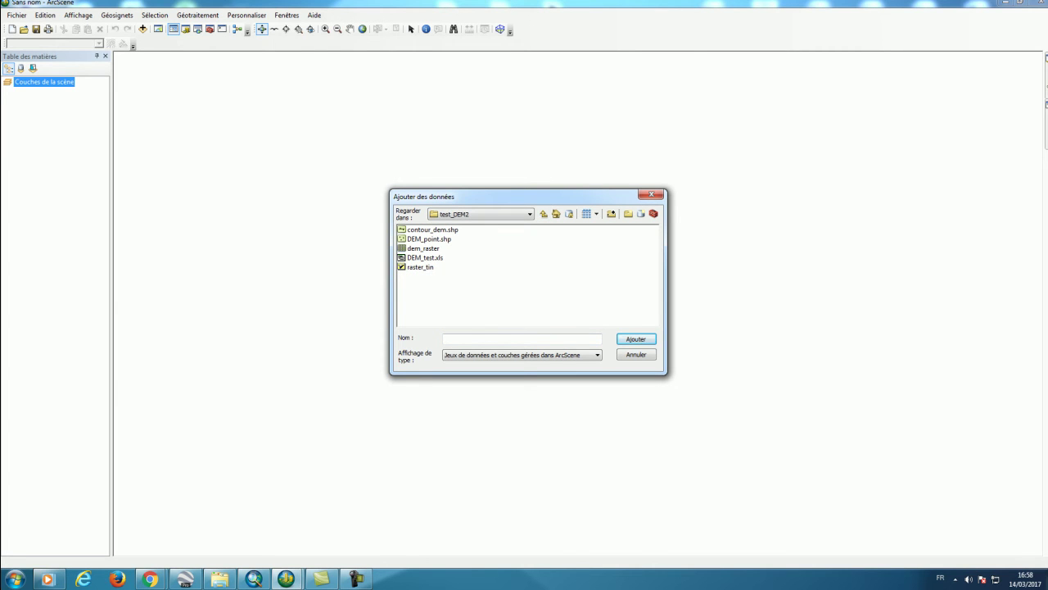
{"action": "left_click", "coordinate": [420, 267]}
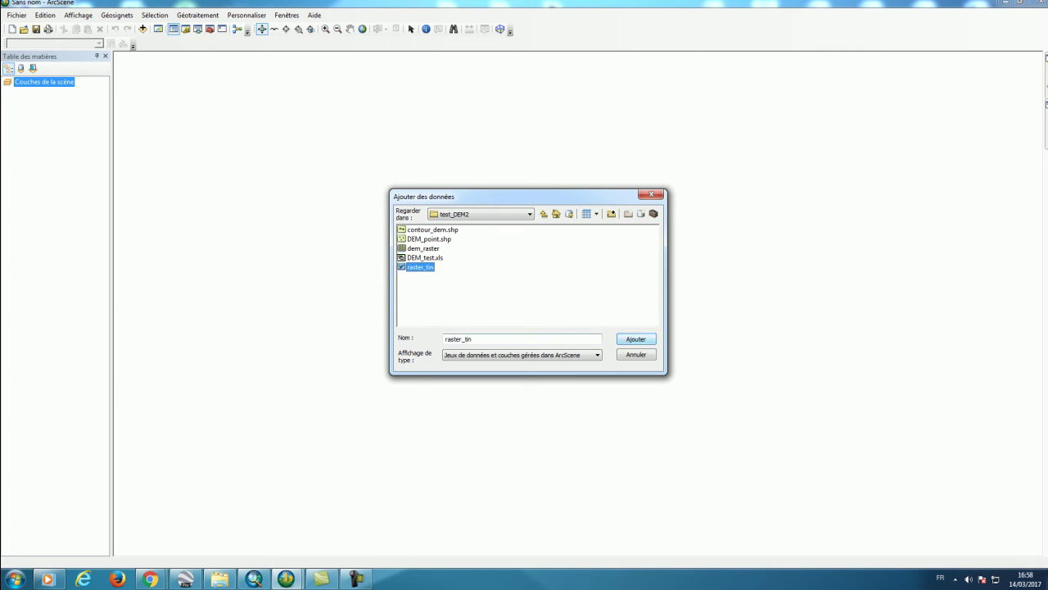
{"action": "left_click", "coordinate": [636, 339]}
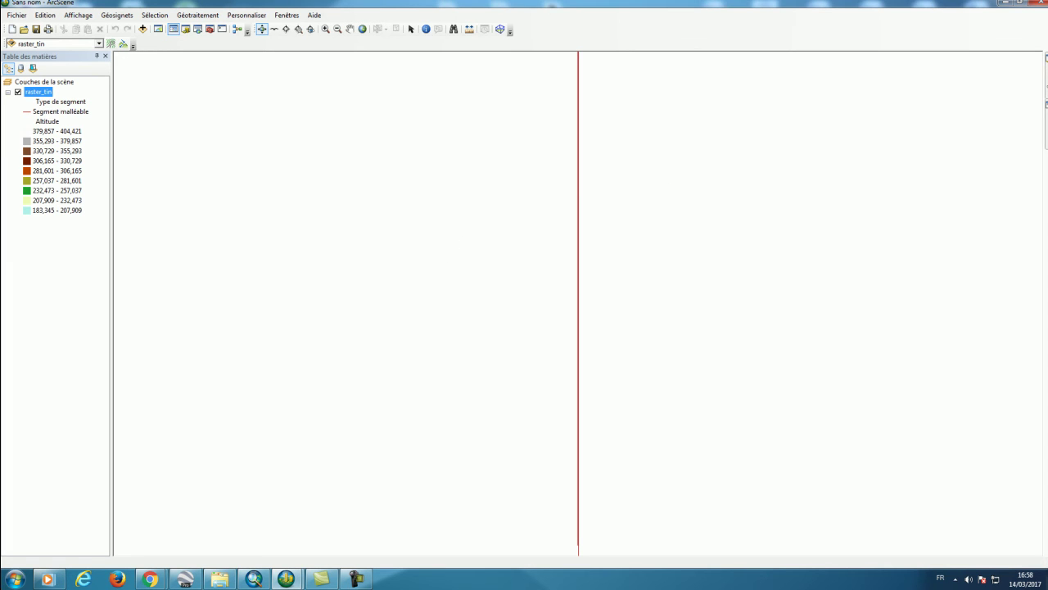
Step: Define the scene's 2D extent from the raster_tin layer in the scene properties and apply it
{"action": "right_click", "coordinate": [37, 82]}
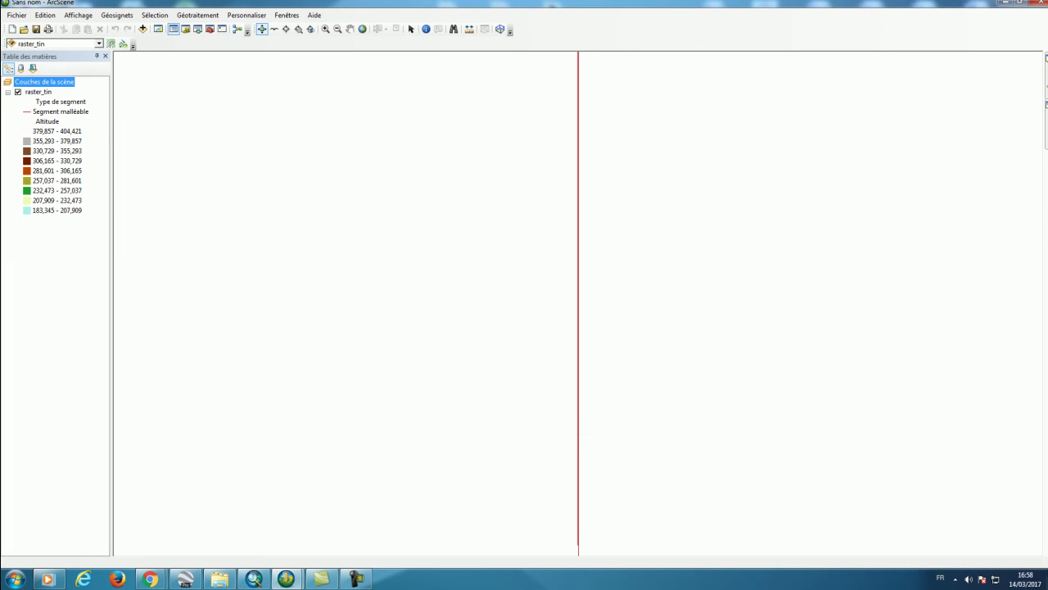
{"action": "left_click", "coordinate": [99, 127]}
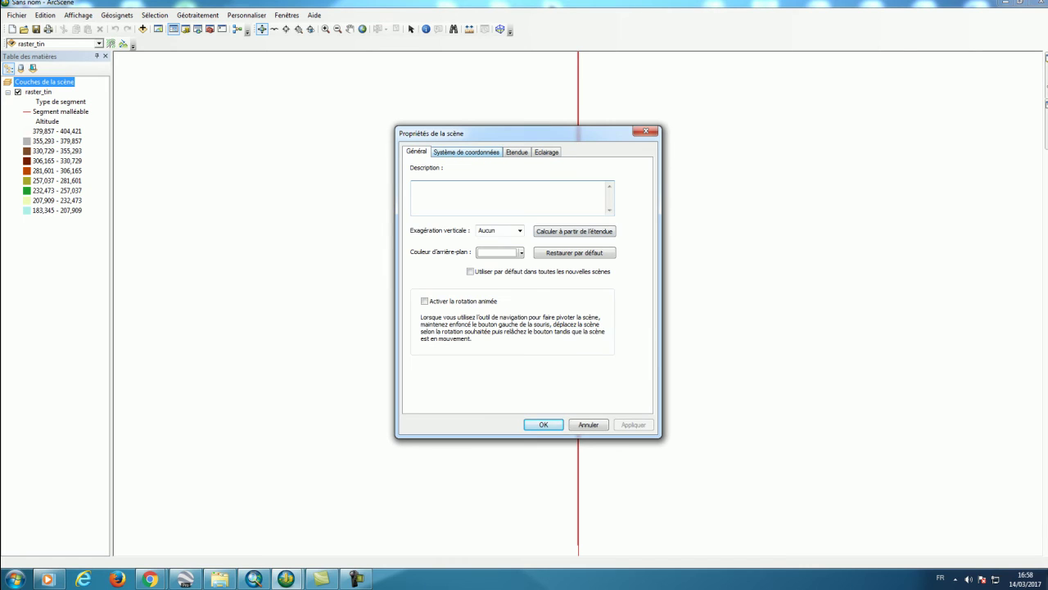
{"action": "left_click", "coordinate": [516, 152]}
{"action": "left_click", "coordinate": [600, 191]}
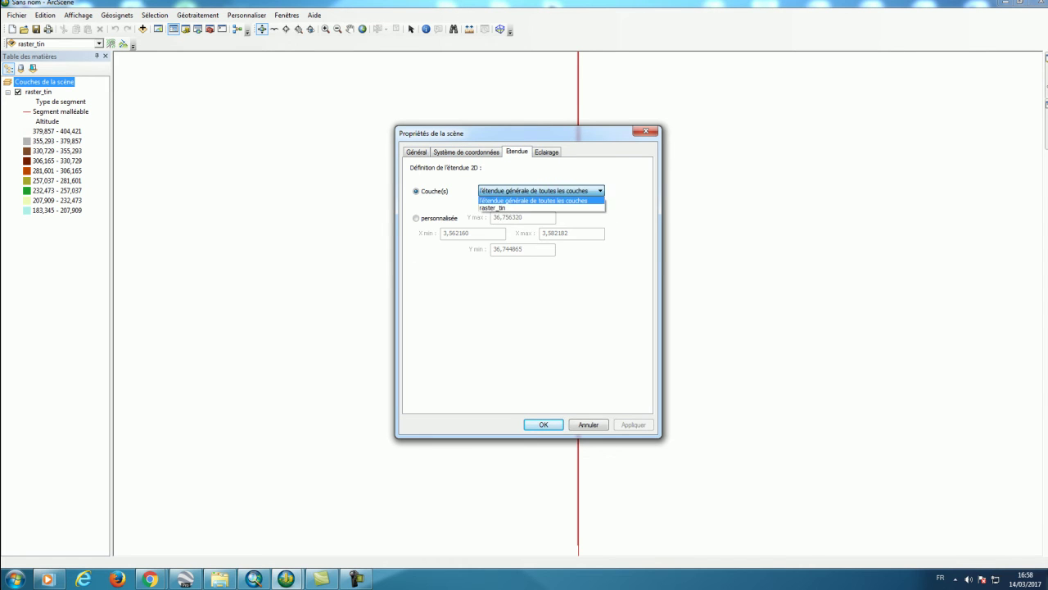
{"action": "left_click", "coordinate": [524, 208]}
{"action": "left_click", "coordinate": [633, 425]}
Step: Calculate the scene's vertical exaggeration from its extent and zoom to the raster_tin layer
{"action": "left_click", "coordinate": [417, 152]}
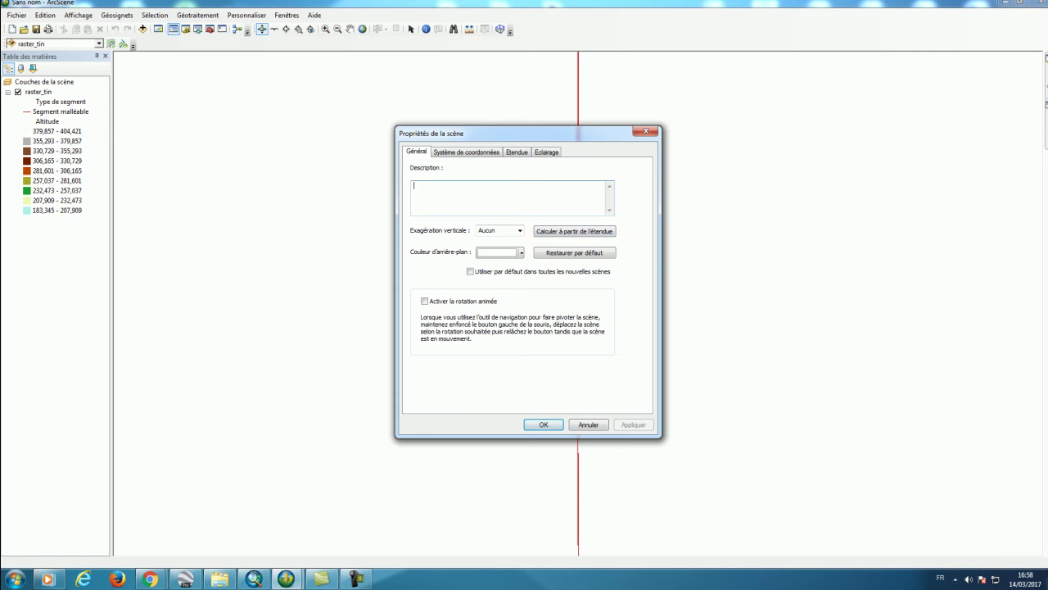
{"action": "left_click", "coordinate": [574, 231]}
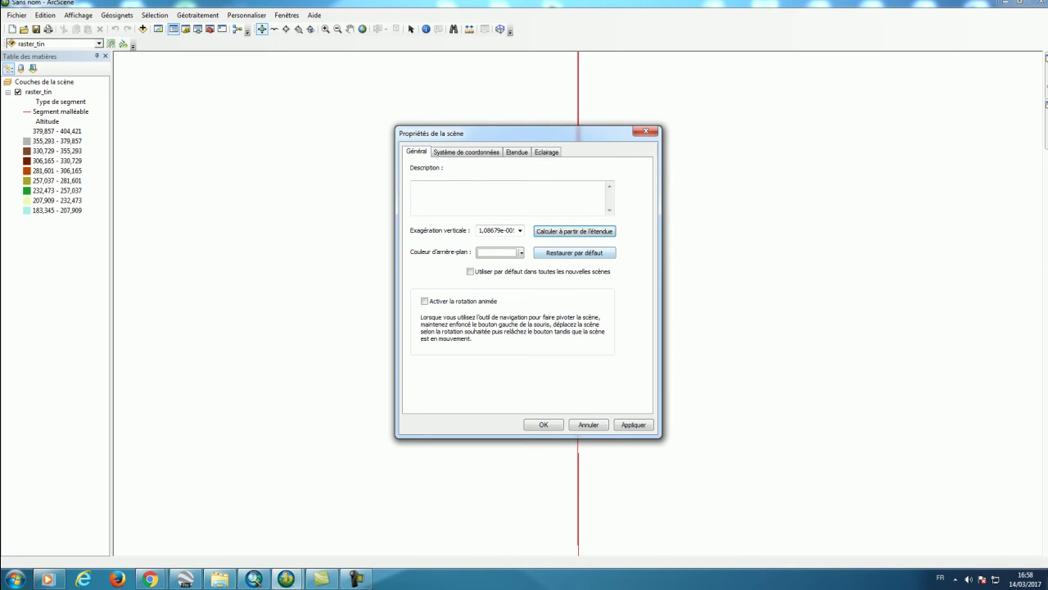
{"action": "left_click", "coordinate": [543, 425]}
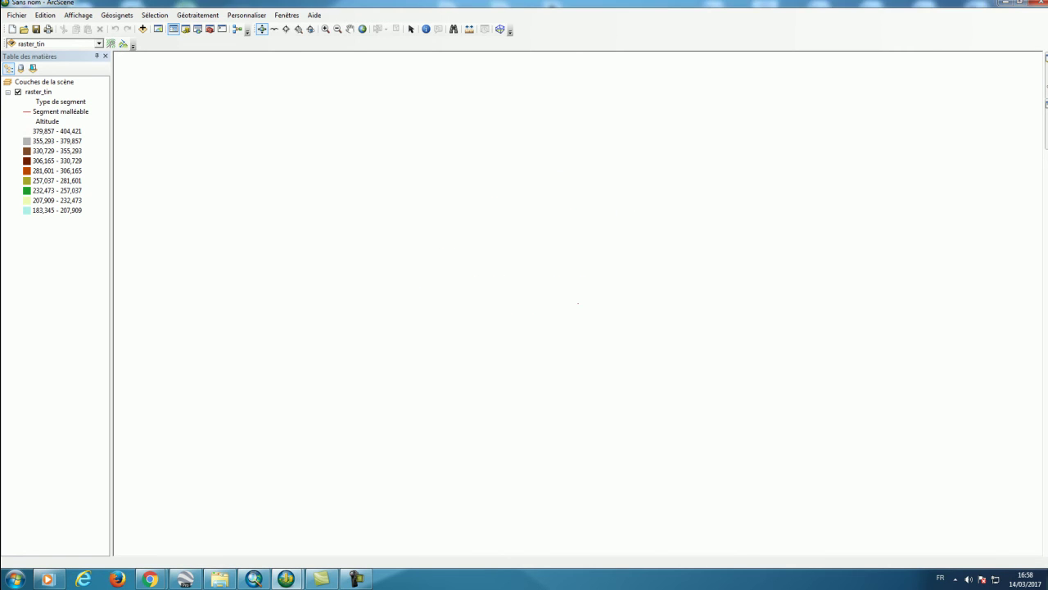
{"action": "right_click", "coordinate": [38, 91]}
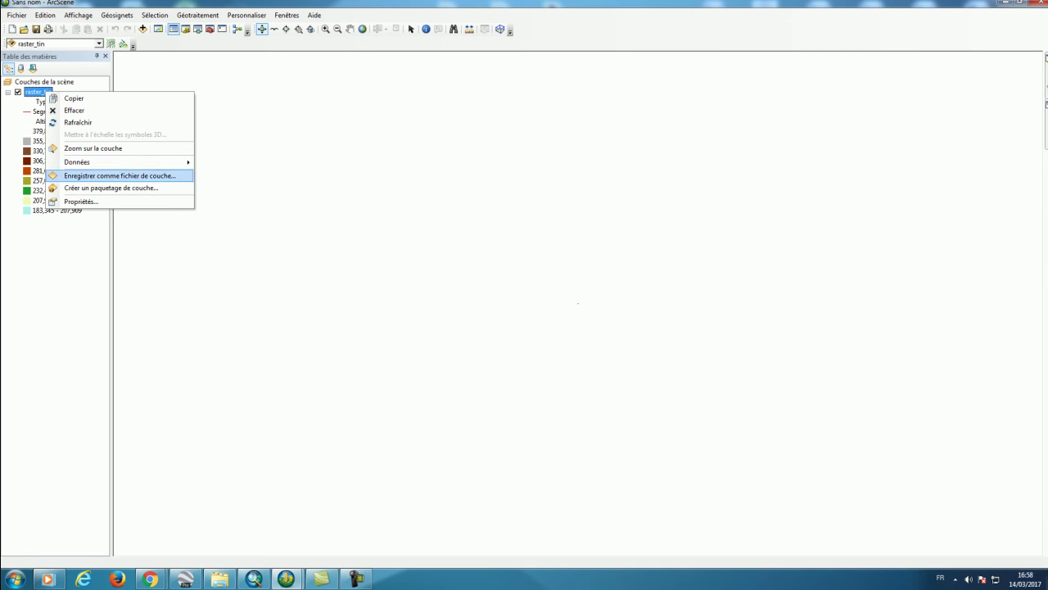
{"action": "left_click", "coordinate": [82, 148]}
{"action": "left_click_drag", "start_coordinate": [524, 328], "coordinate": [572, 264]}
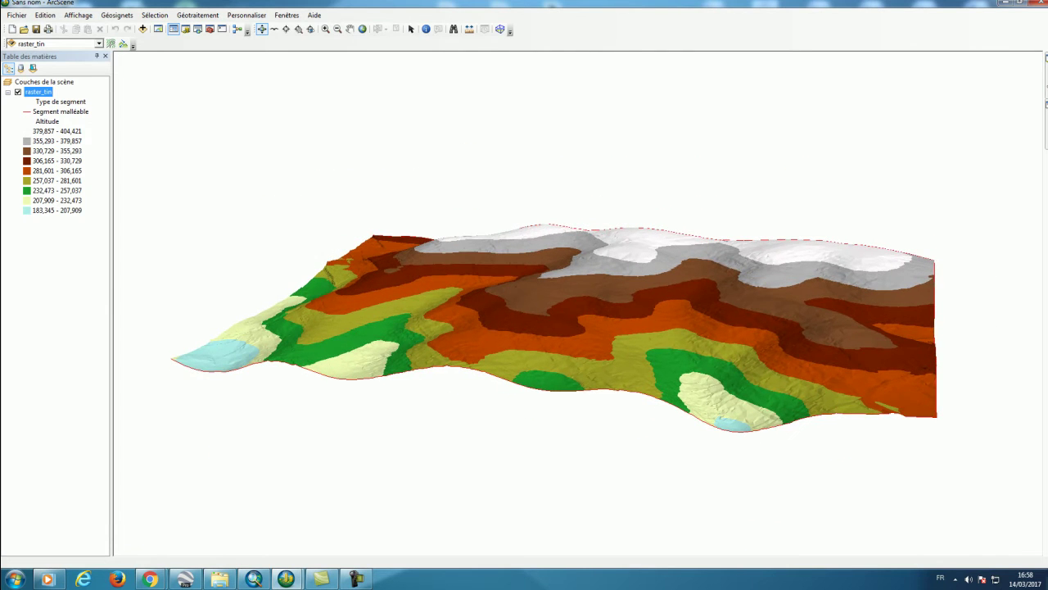
Step: Add the contour_dem.shp contours from the test_DEM2 folder to the scene
{"action": "left_click", "coordinate": [143, 30]}
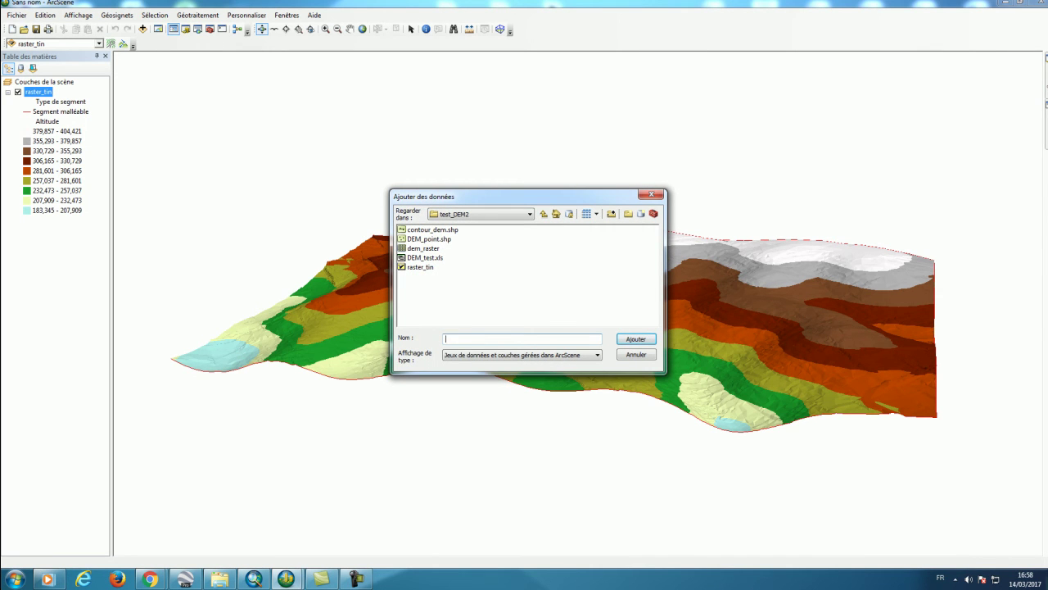
{"action": "left_click", "coordinate": [432, 229]}
{"action": "left_click", "coordinate": [429, 240]}
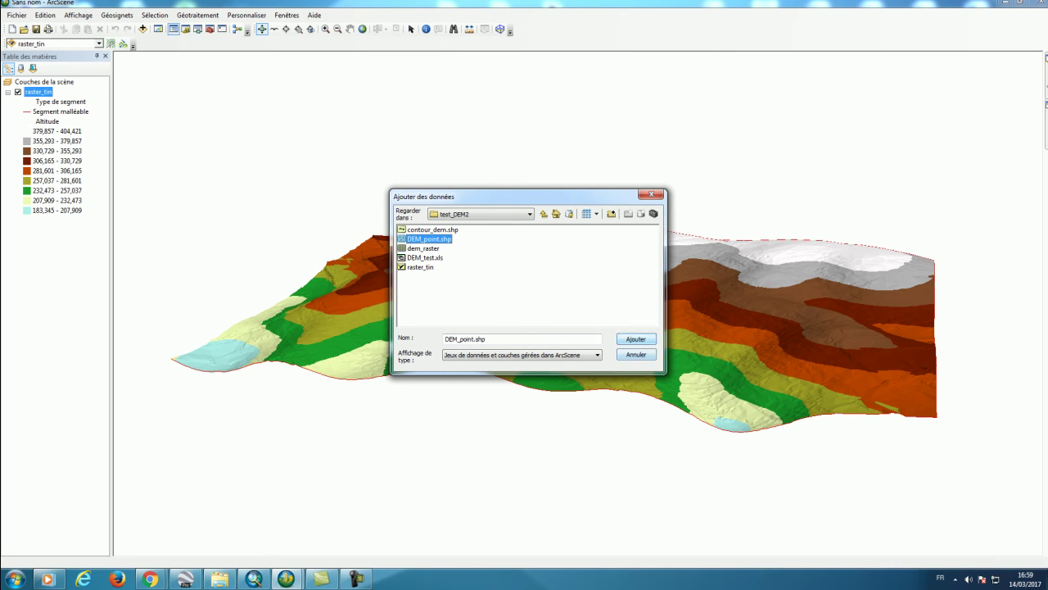
{"action": "left_click", "coordinate": [432, 230]}
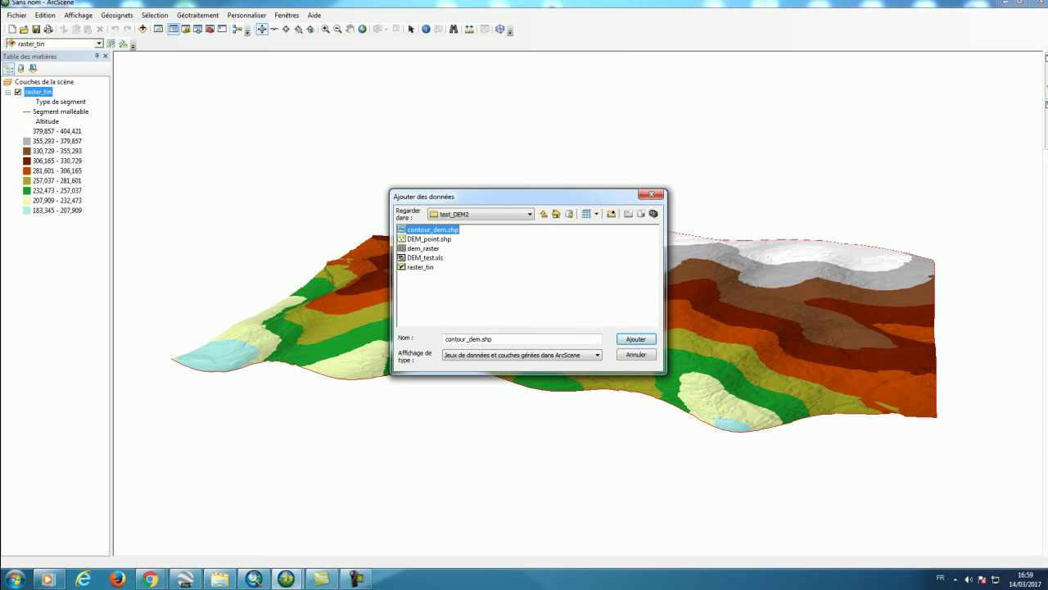
{"action": "key", "text": "Return"}
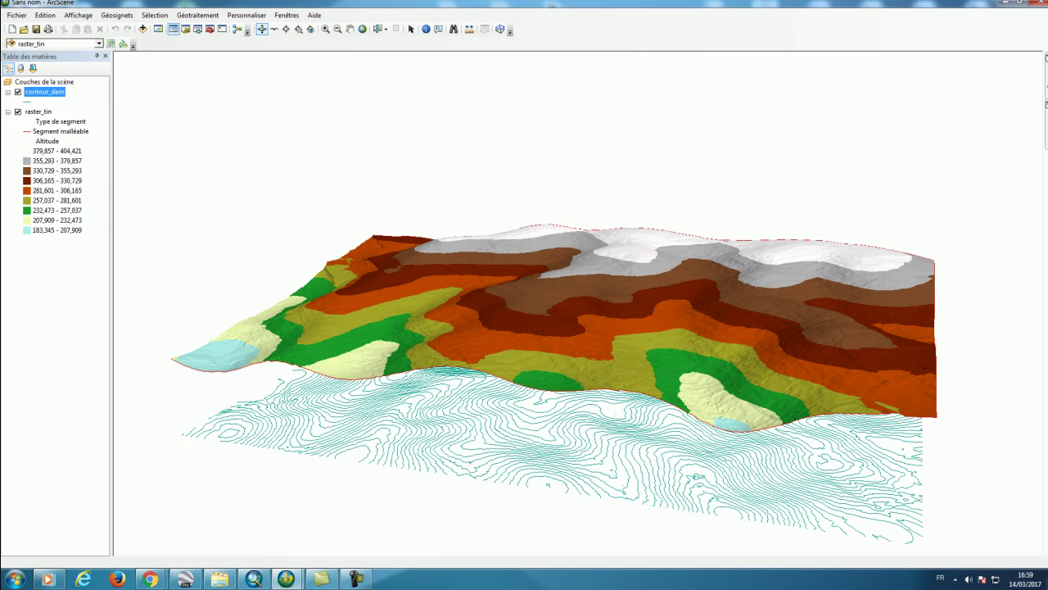
Step: Float the contour_dem layer on the raster_tin surface with a negative constant elevation offset
{"action": "right_click", "coordinate": [45, 91]}
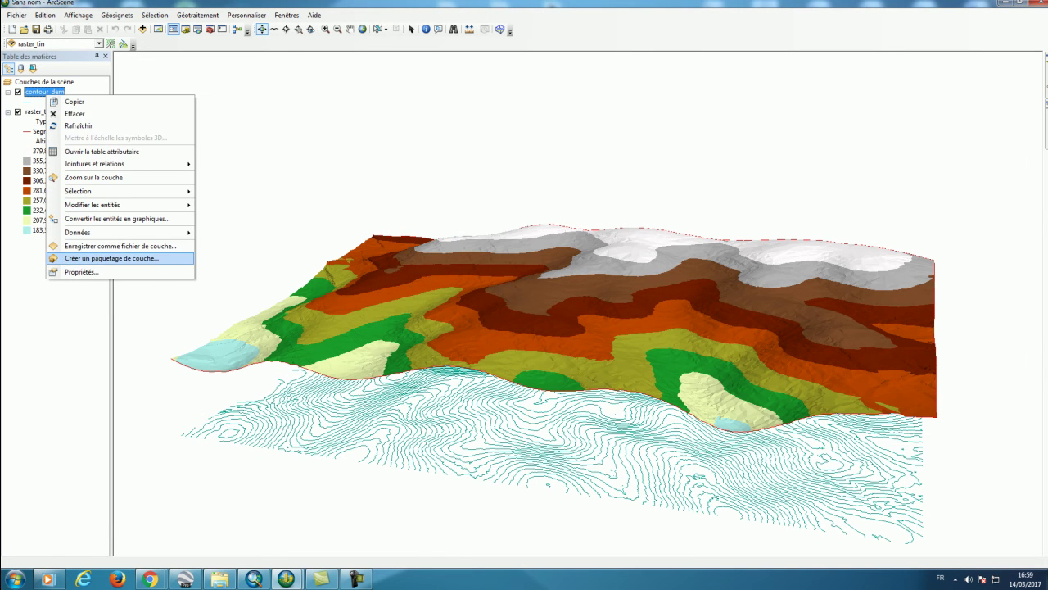
{"action": "left_click", "coordinate": [82, 273]}
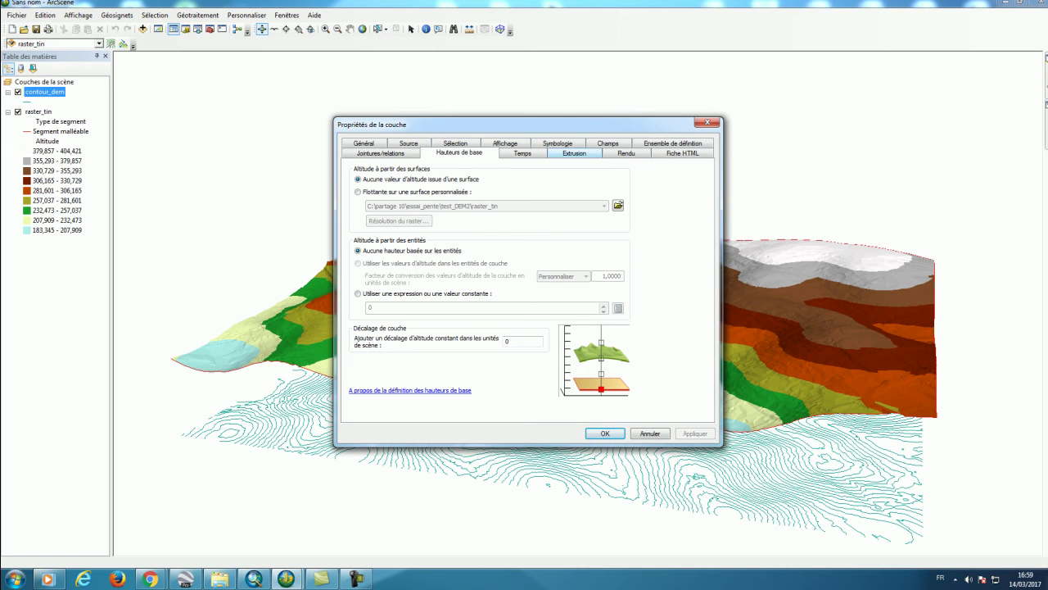
{"action": "left_click", "coordinate": [358, 192]}
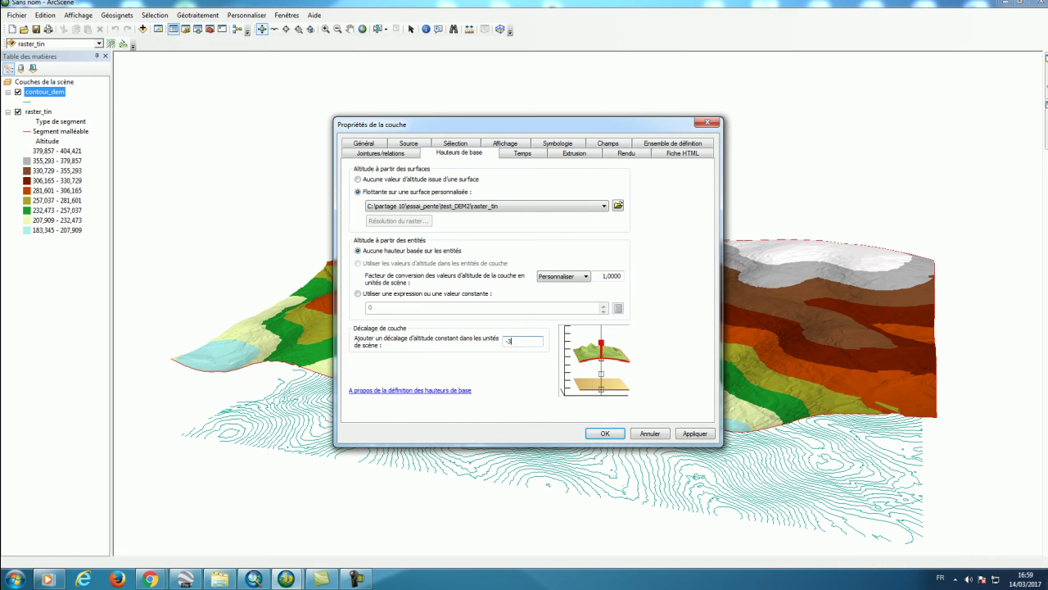
{"action": "key", "text": "Return"}
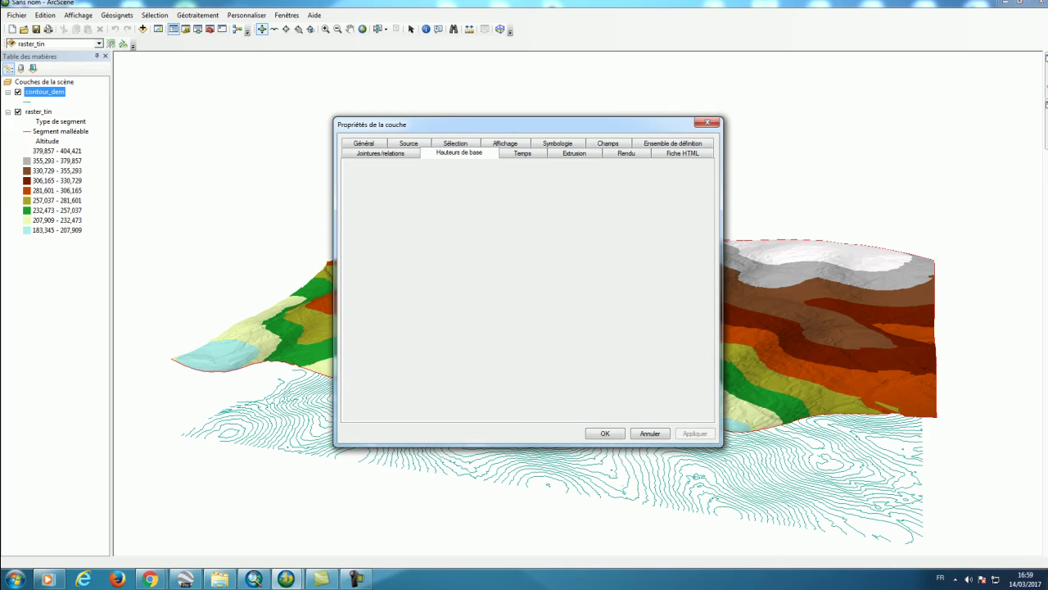
{"action": "left_click_drag", "start_coordinate": [574, 327], "coordinate": [499, 319]}
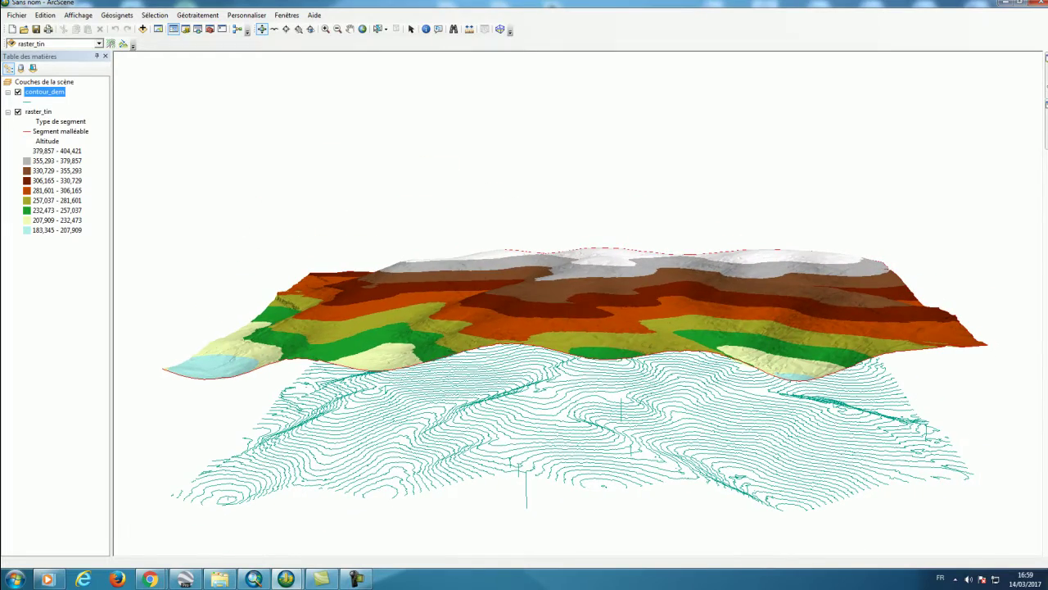
Step: Add the dem_raster layer from the test_DEM2 folder to the scene
{"action": "left_click", "coordinate": [142, 29]}
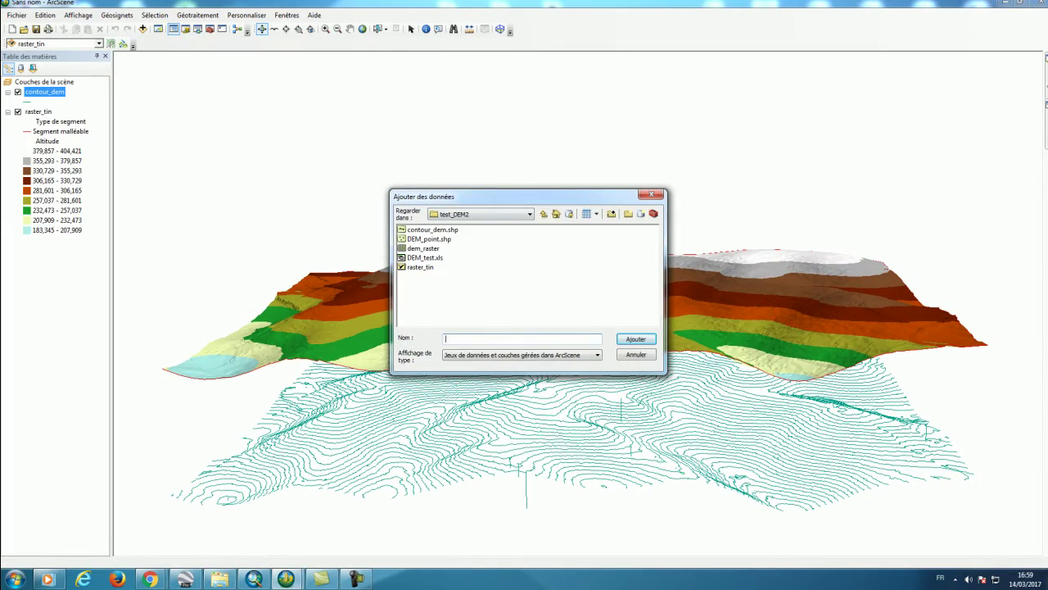
{"action": "left_click", "coordinate": [423, 248]}
{"action": "left_click", "coordinate": [636, 338]}
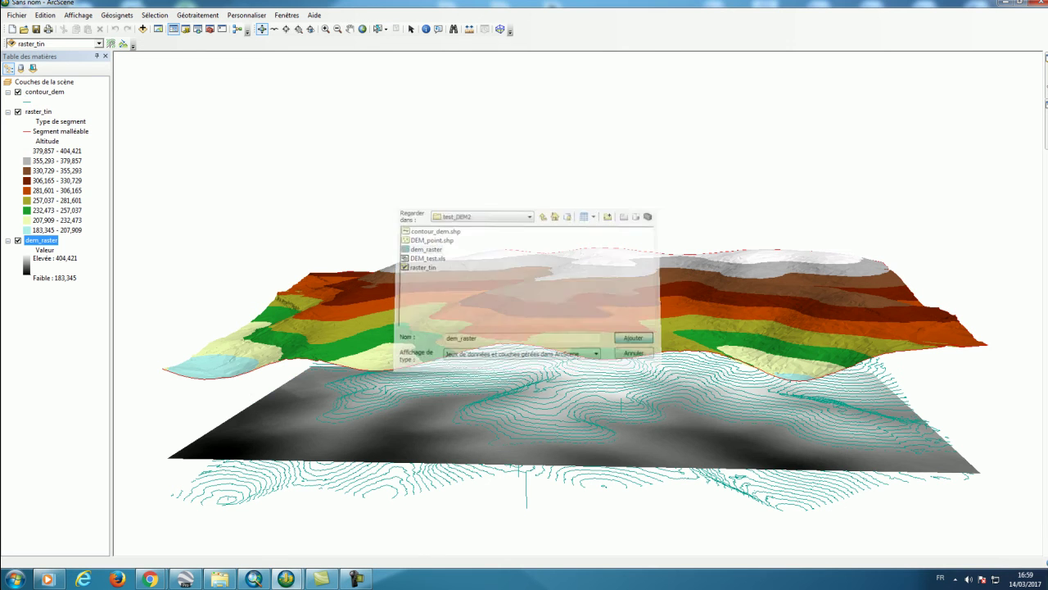
Step: Float the dem_raster layer on the raster_tin surface with a positive constant elevation offset
{"action": "right_click", "coordinate": [41, 239]}
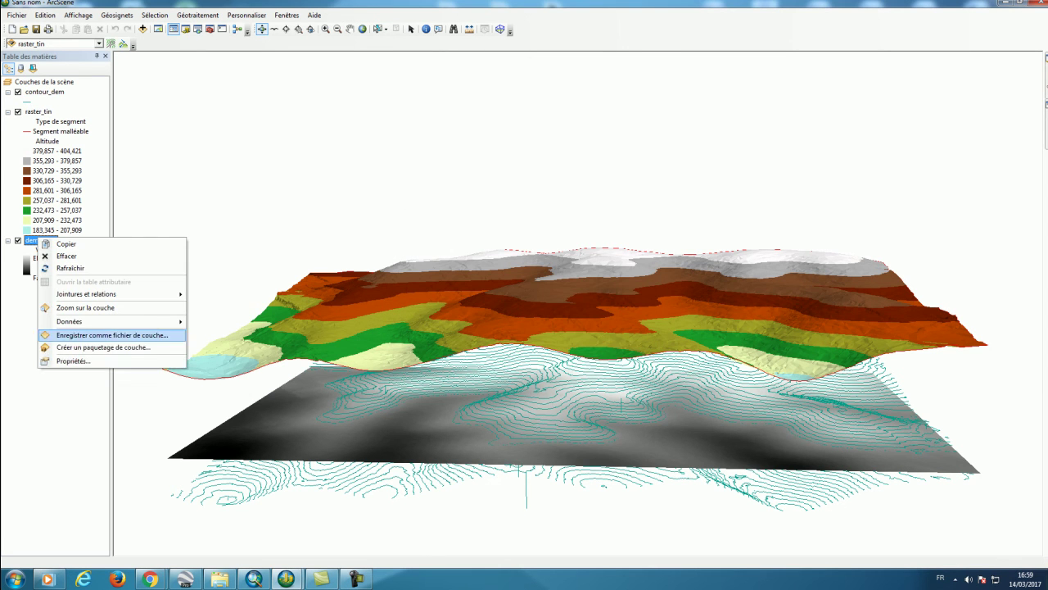
{"action": "left_click", "coordinate": [62, 360]}
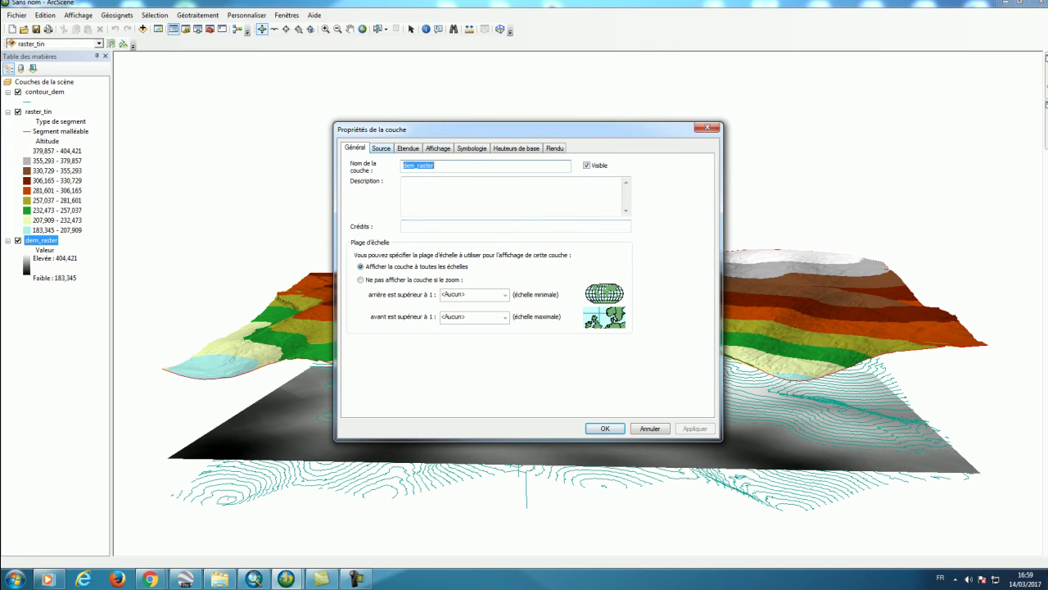
{"action": "left_click", "coordinate": [516, 148]}
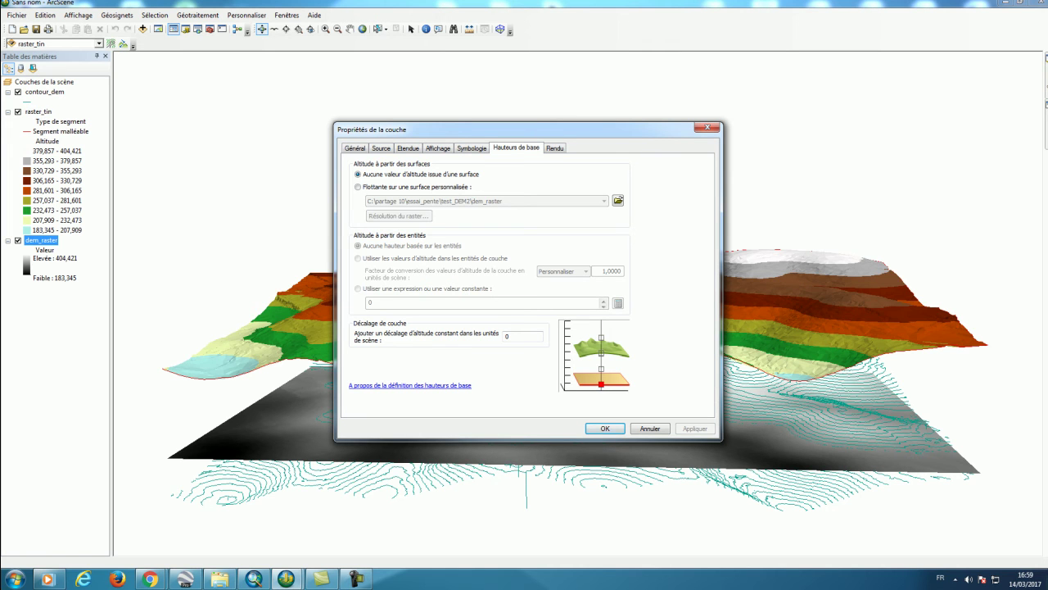
{"action": "left_click", "coordinate": [358, 187]}
{"action": "left_click", "coordinate": [604, 201]}
{"action": "left_click", "coordinate": [434, 218]}
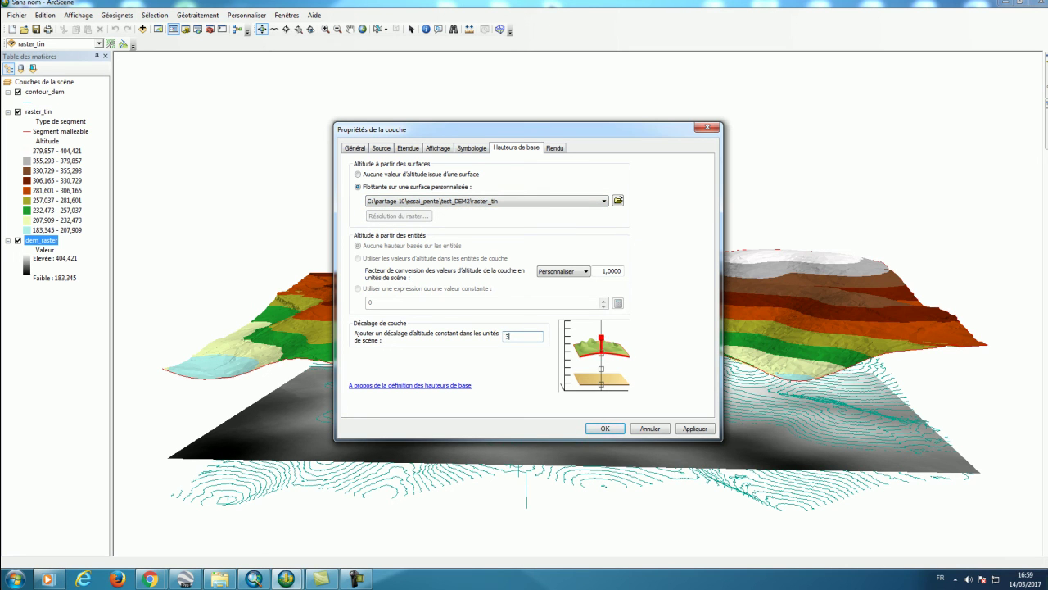
{"action": "key", "text": "Return"}
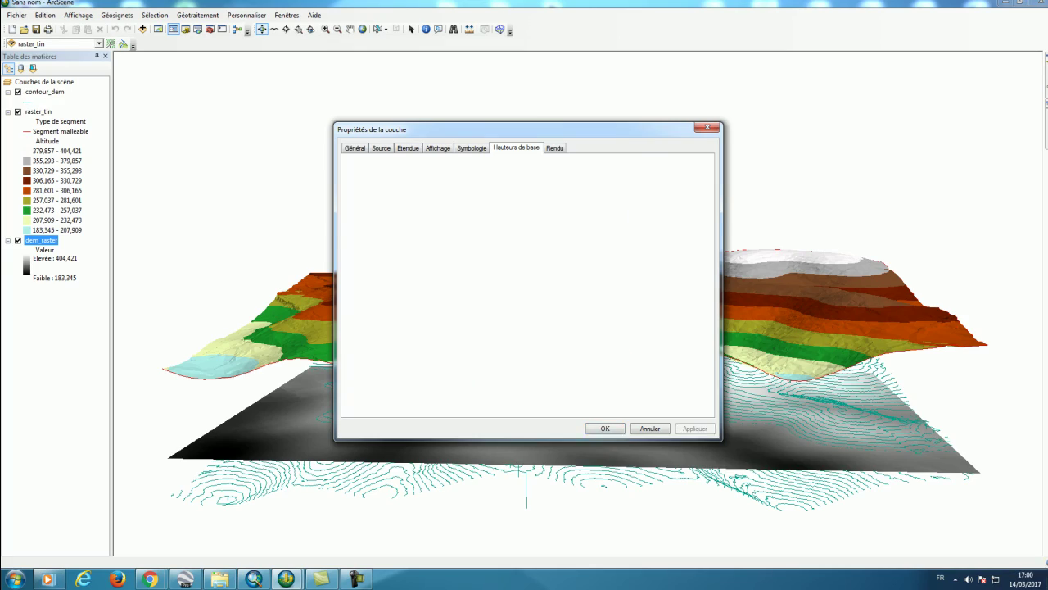
Step: Change the dem_raster layer's symbology from a stretched ramp to classified values with five classes, and apply it
{"action": "left_click_drag", "start_coordinate": [579, 303], "coordinate": [680, 385]}
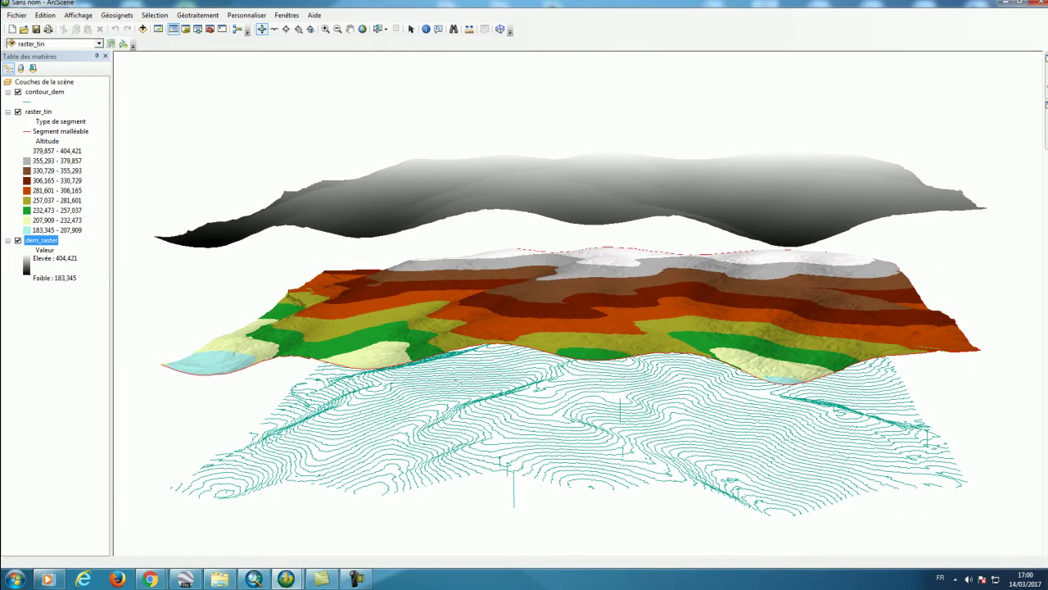
{"action": "double_click", "coordinate": [41, 240]}
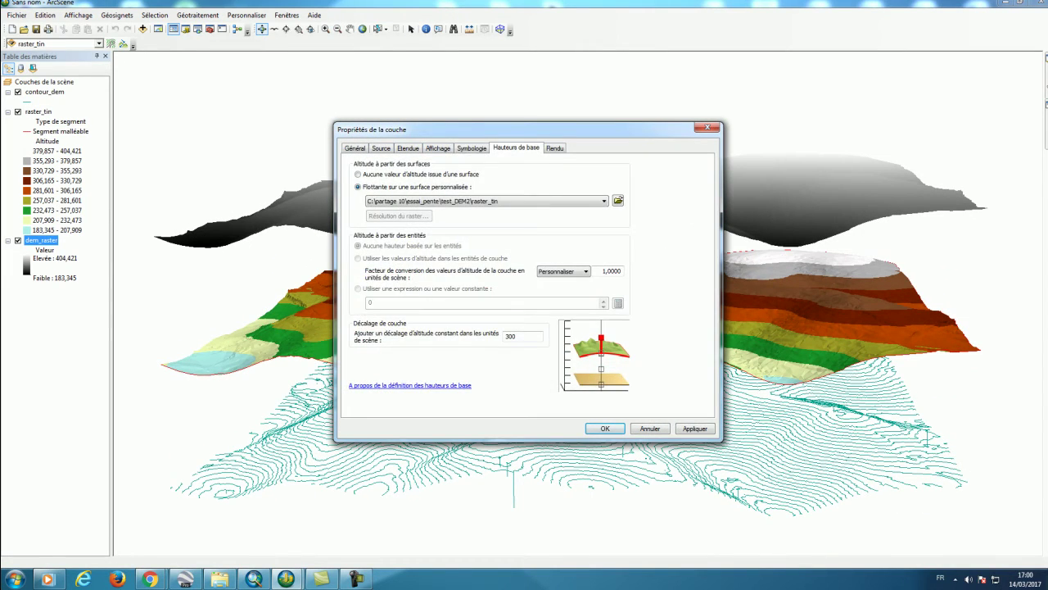
{"action": "left_click", "coordinate": [472, 148]}
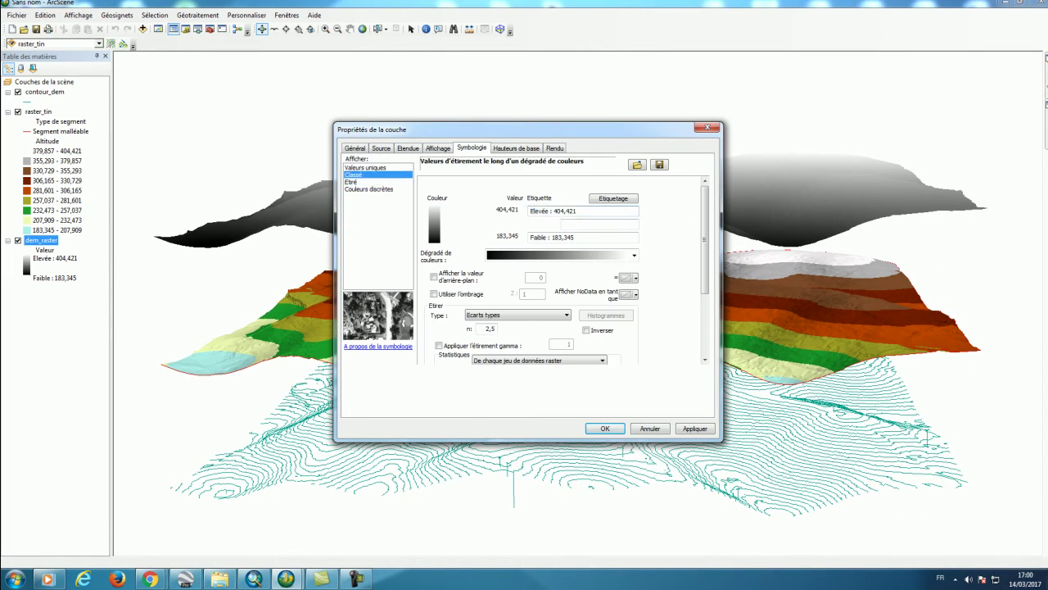
{"action": "left_click", "coordinate": [354, 175]}
{"action": "key", "text": "Return"}
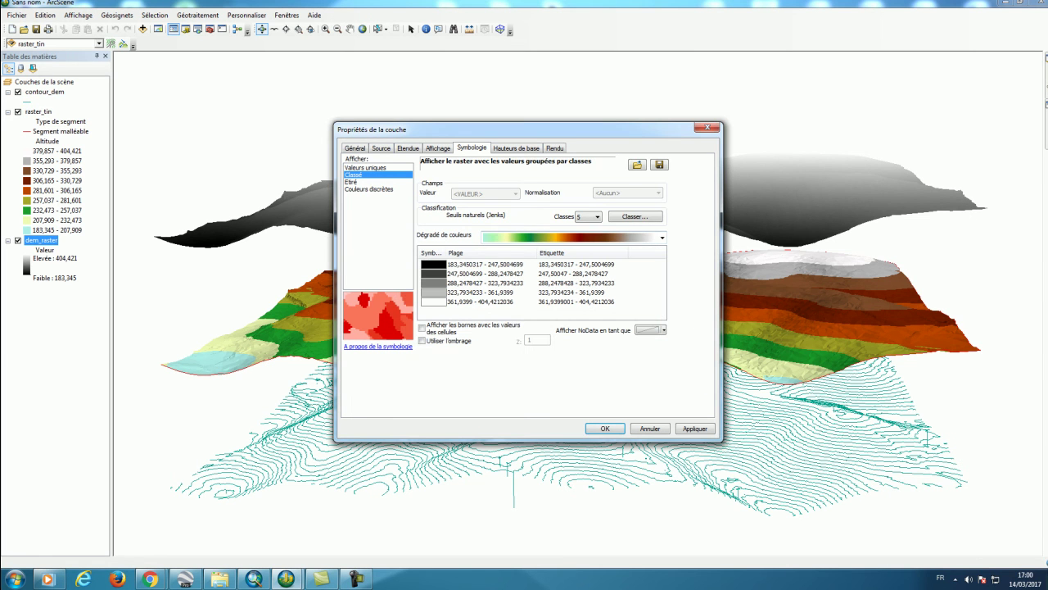
{"action": "left_click", "coordinate": [695, 428]}
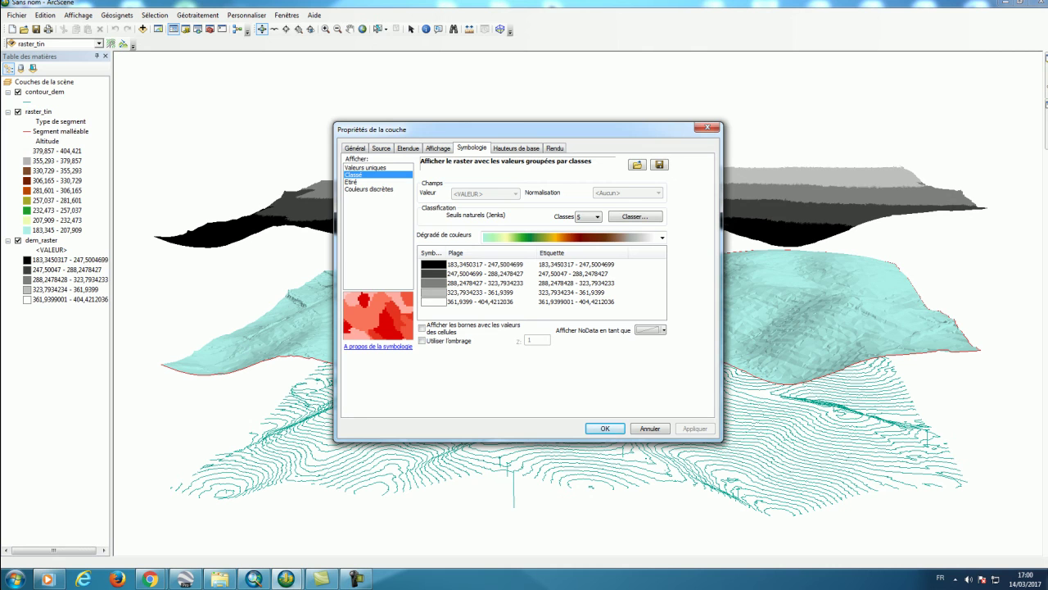
{"action": "key", "text": "Return"}
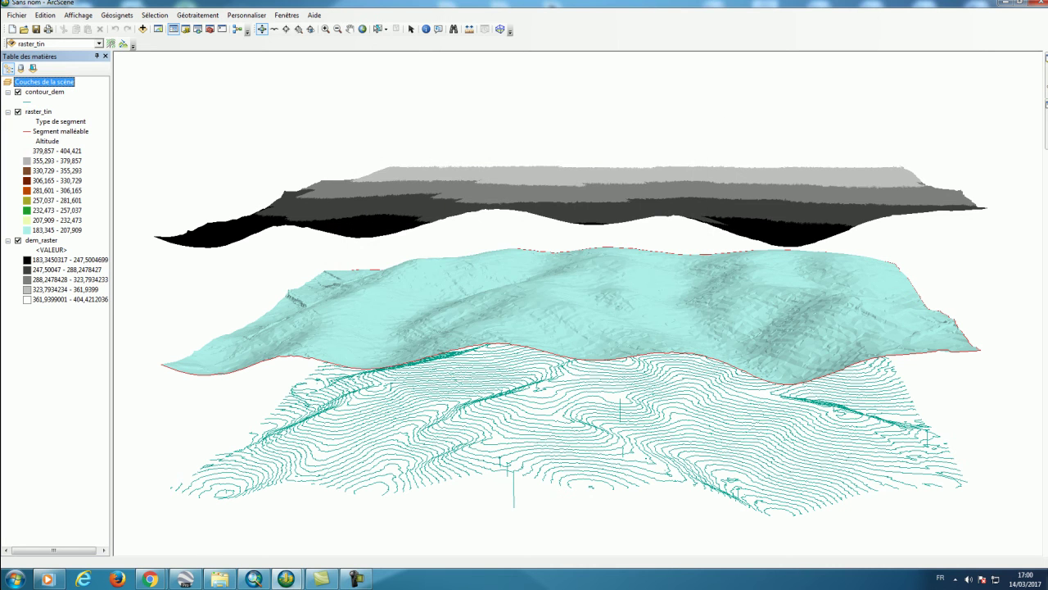
Step: Toggle the raster_tin layer's visibility off and on, and choose another multicolour scheme for its segment types
{"action": "left_click", "coordinate": [18, 112]}
{"action": "left_click", "coordinate": [18, 111]}
{"action": "double_click", "coordinate": [38, 112]}
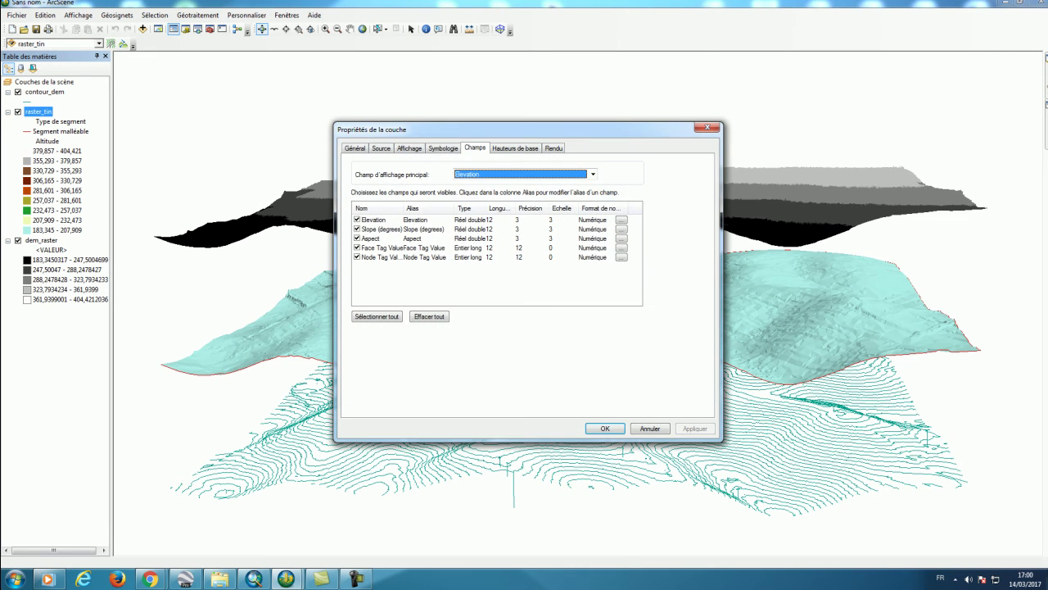
{"action": "left_click", "coordinate": [443, 147]}
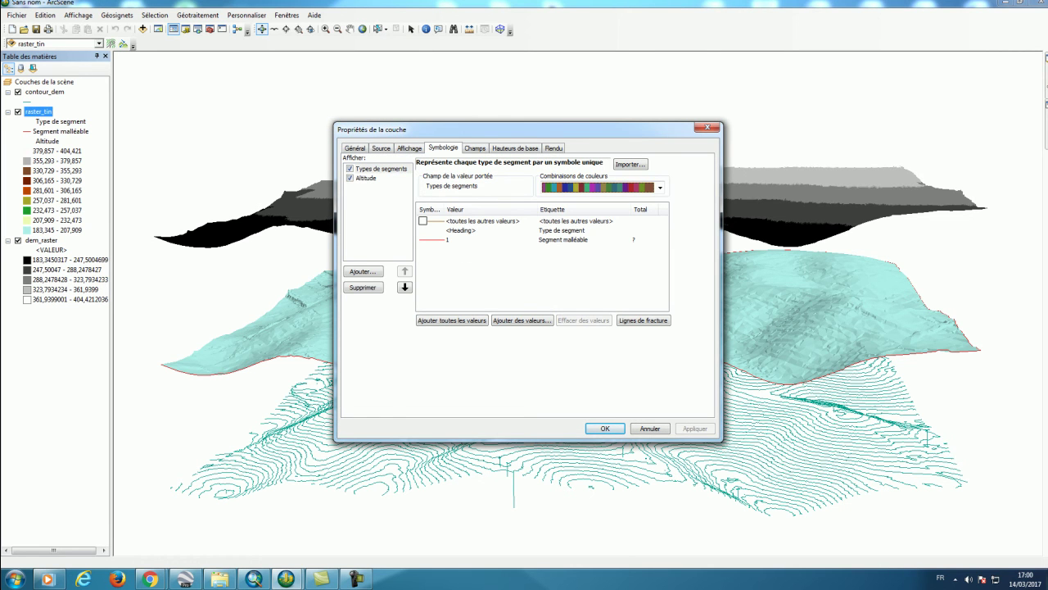
{"action": "left_click", "coordinate": [660, 188]}
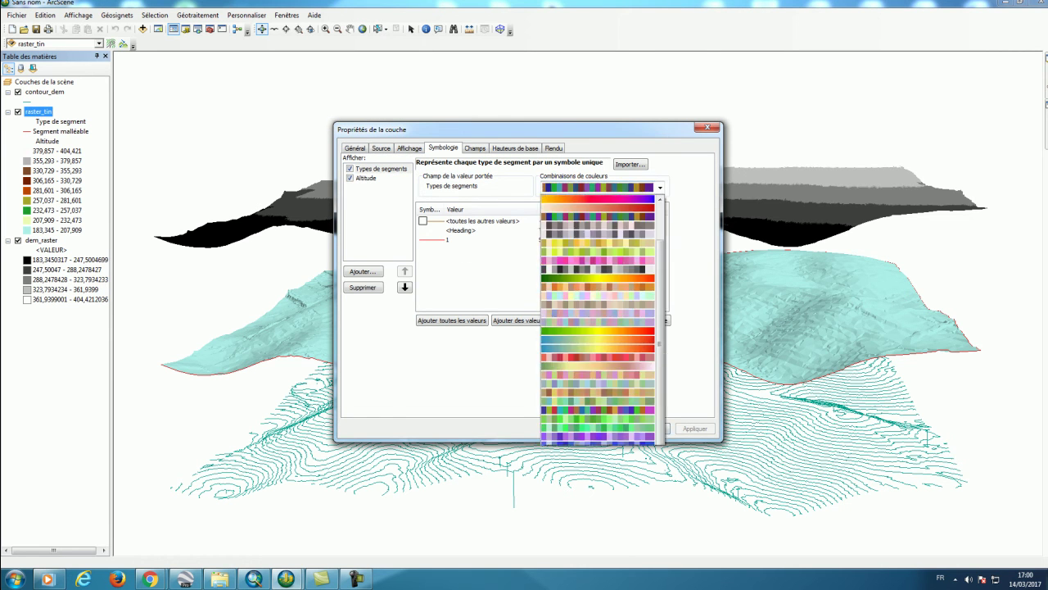
{"action": "left_click", "coordinate": [598, 218]}
{"action": "left_click", "coordinate": [422, 221]}
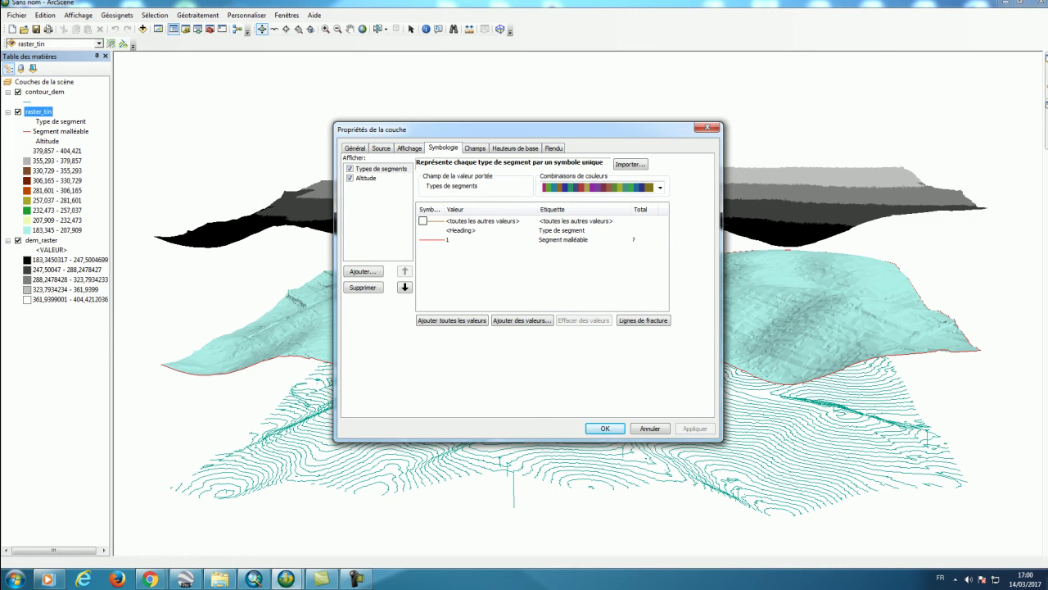
{"action": "left_click", "coordinate": [605, 429]}
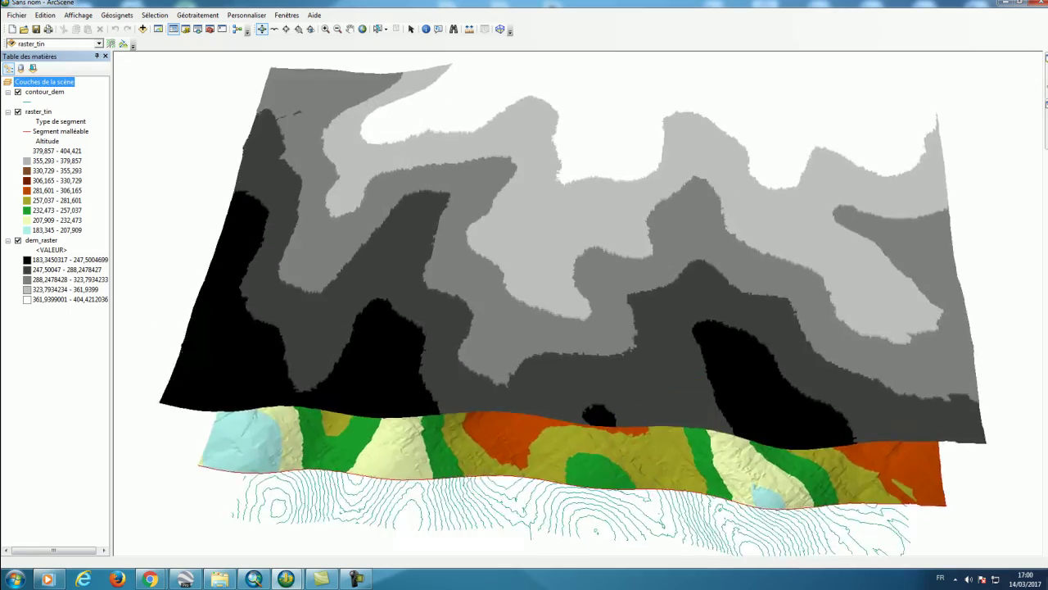